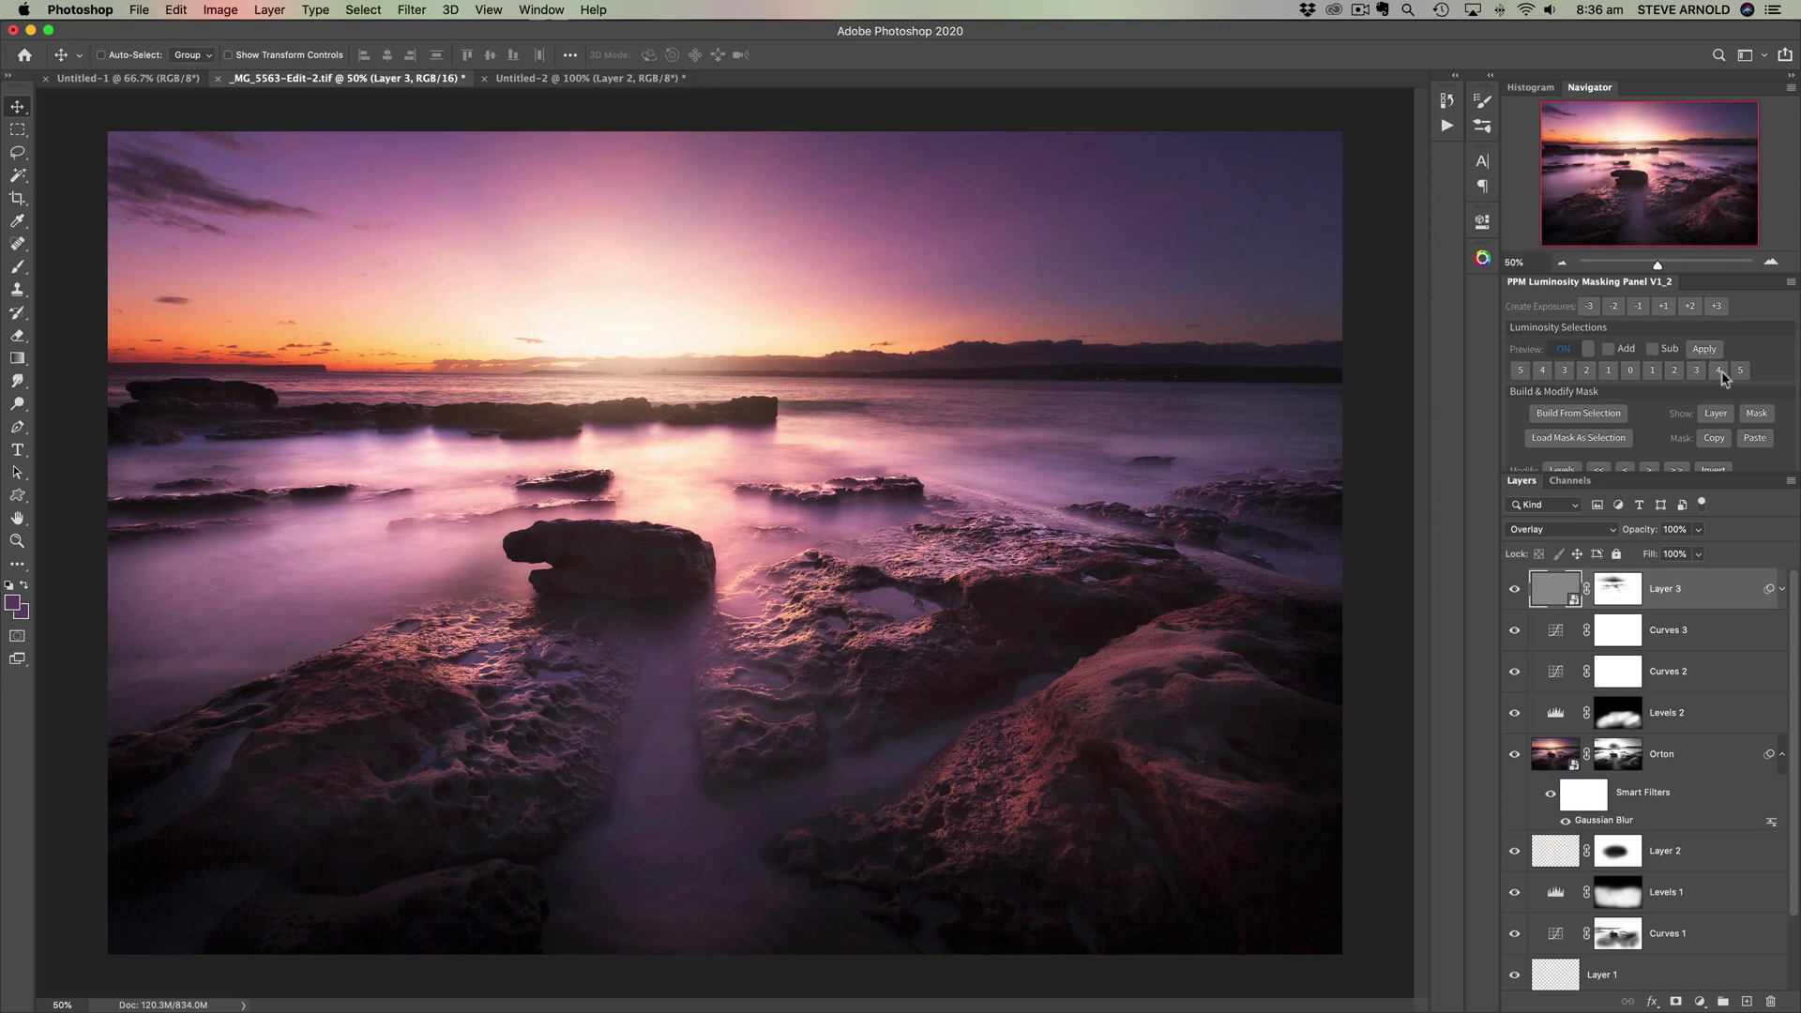
- Build the level-3 brighter-tones luminosity mask from the PPM panel
click(1696, 370)
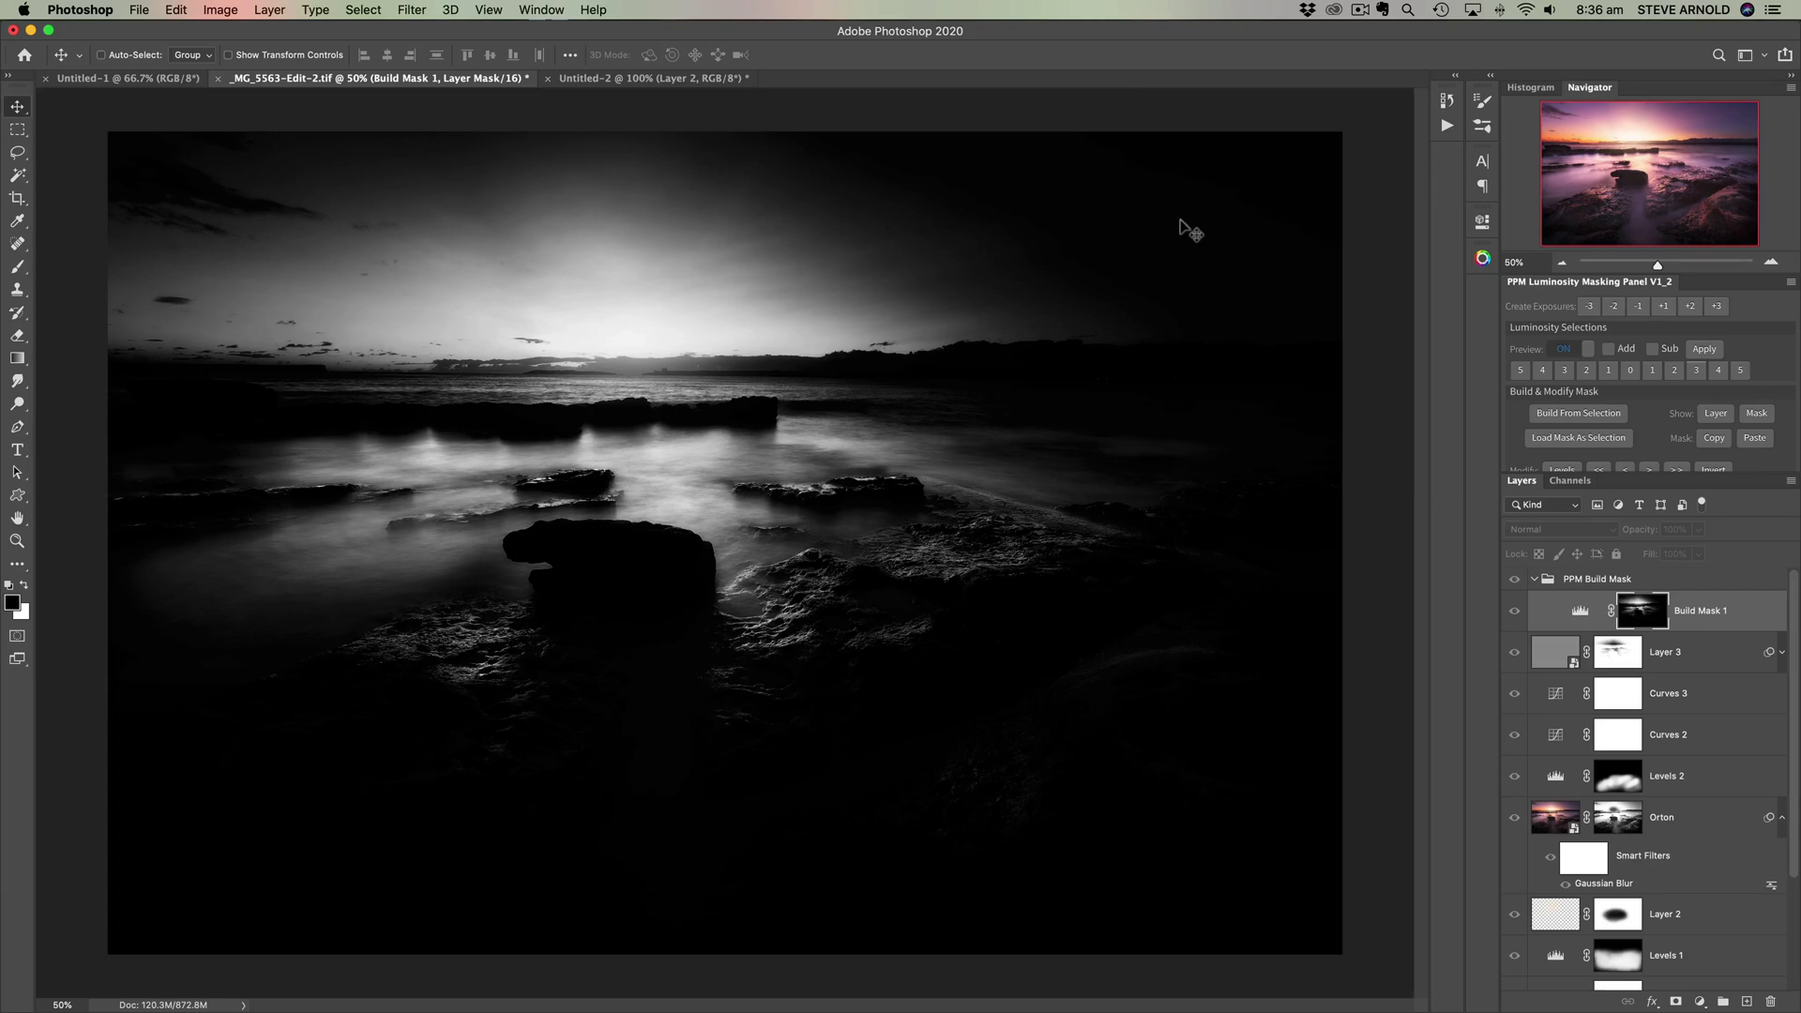
scroll(1614, 452, down, 2)
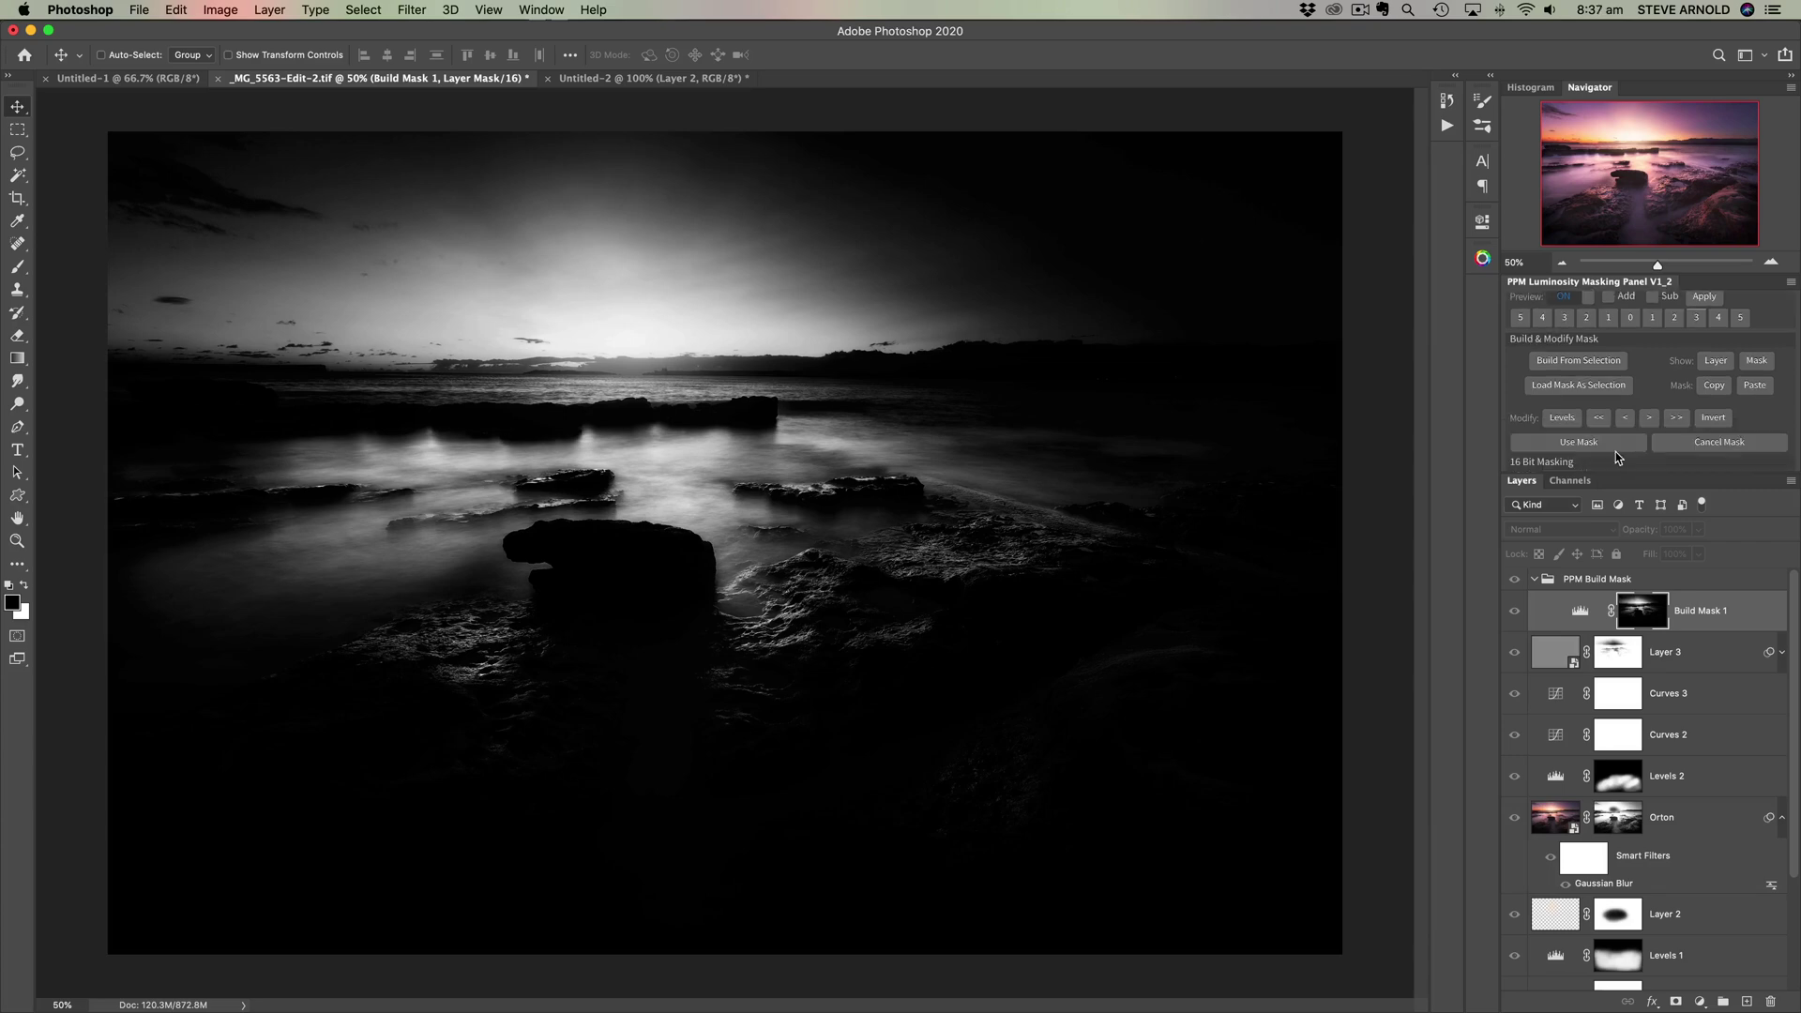
- Turn the built mask into a selection and save it as a channel named H3
click(1592, 448)
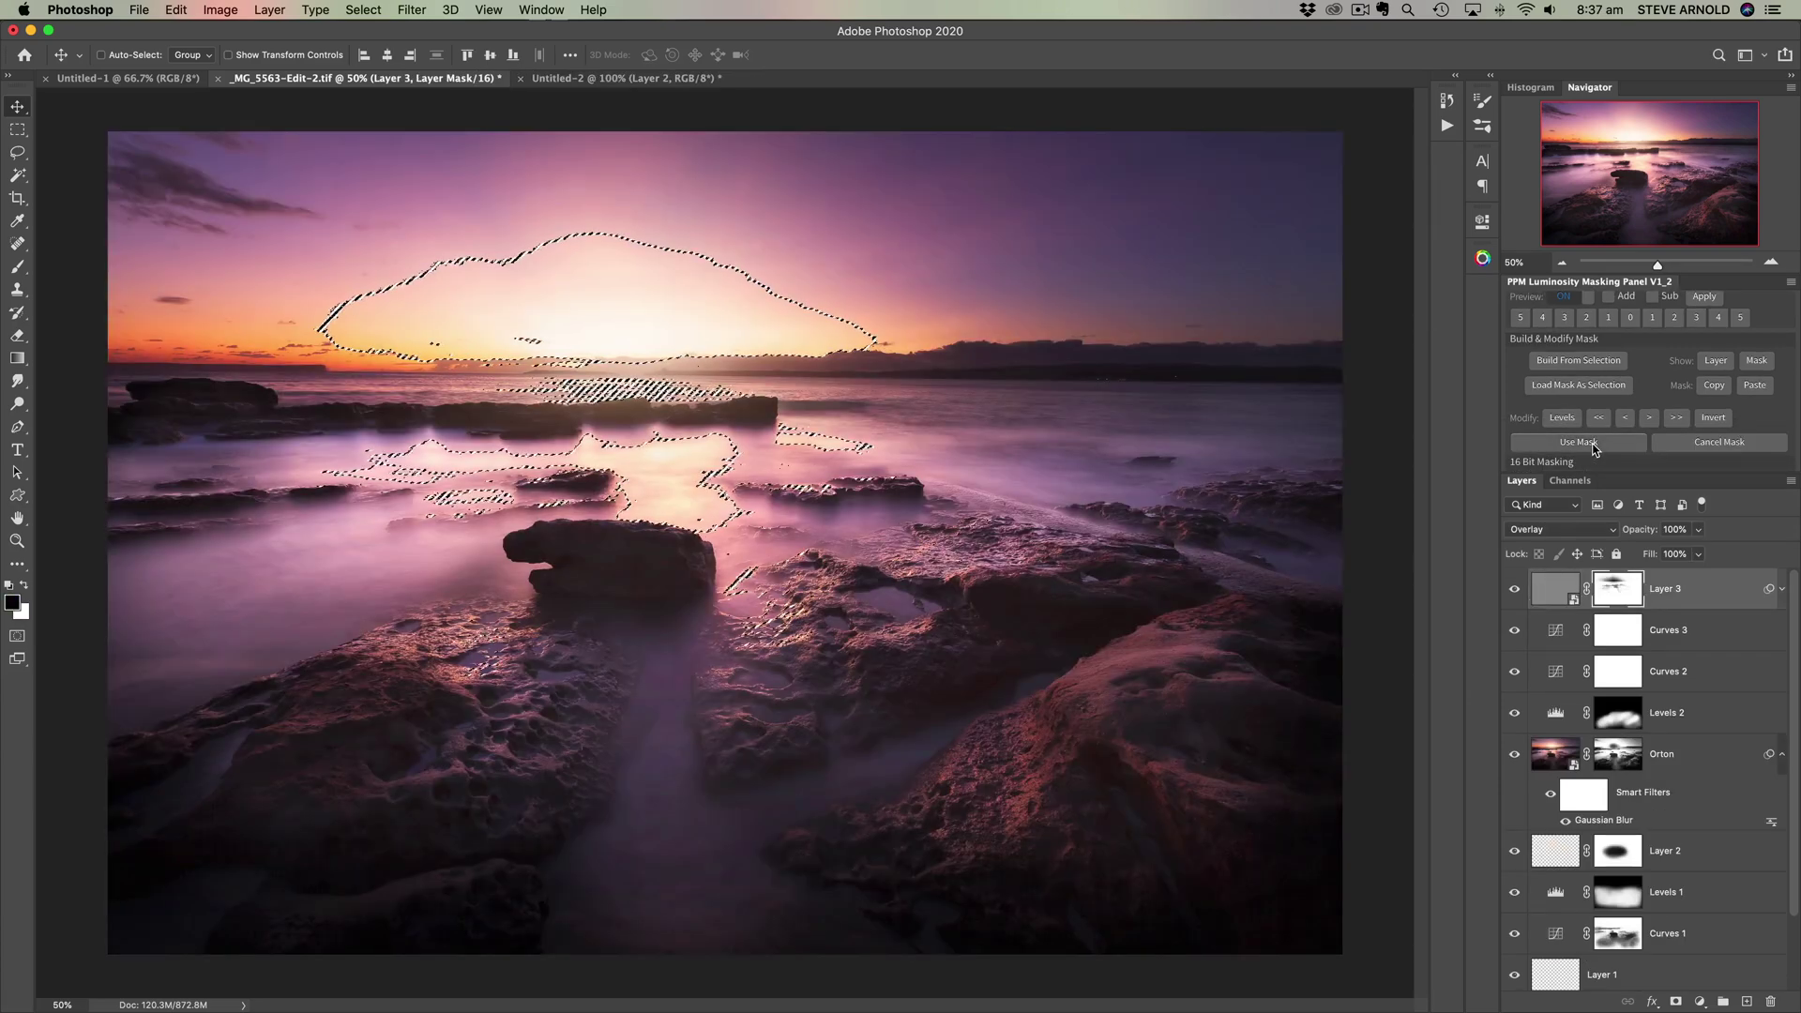
click(1572, 480)
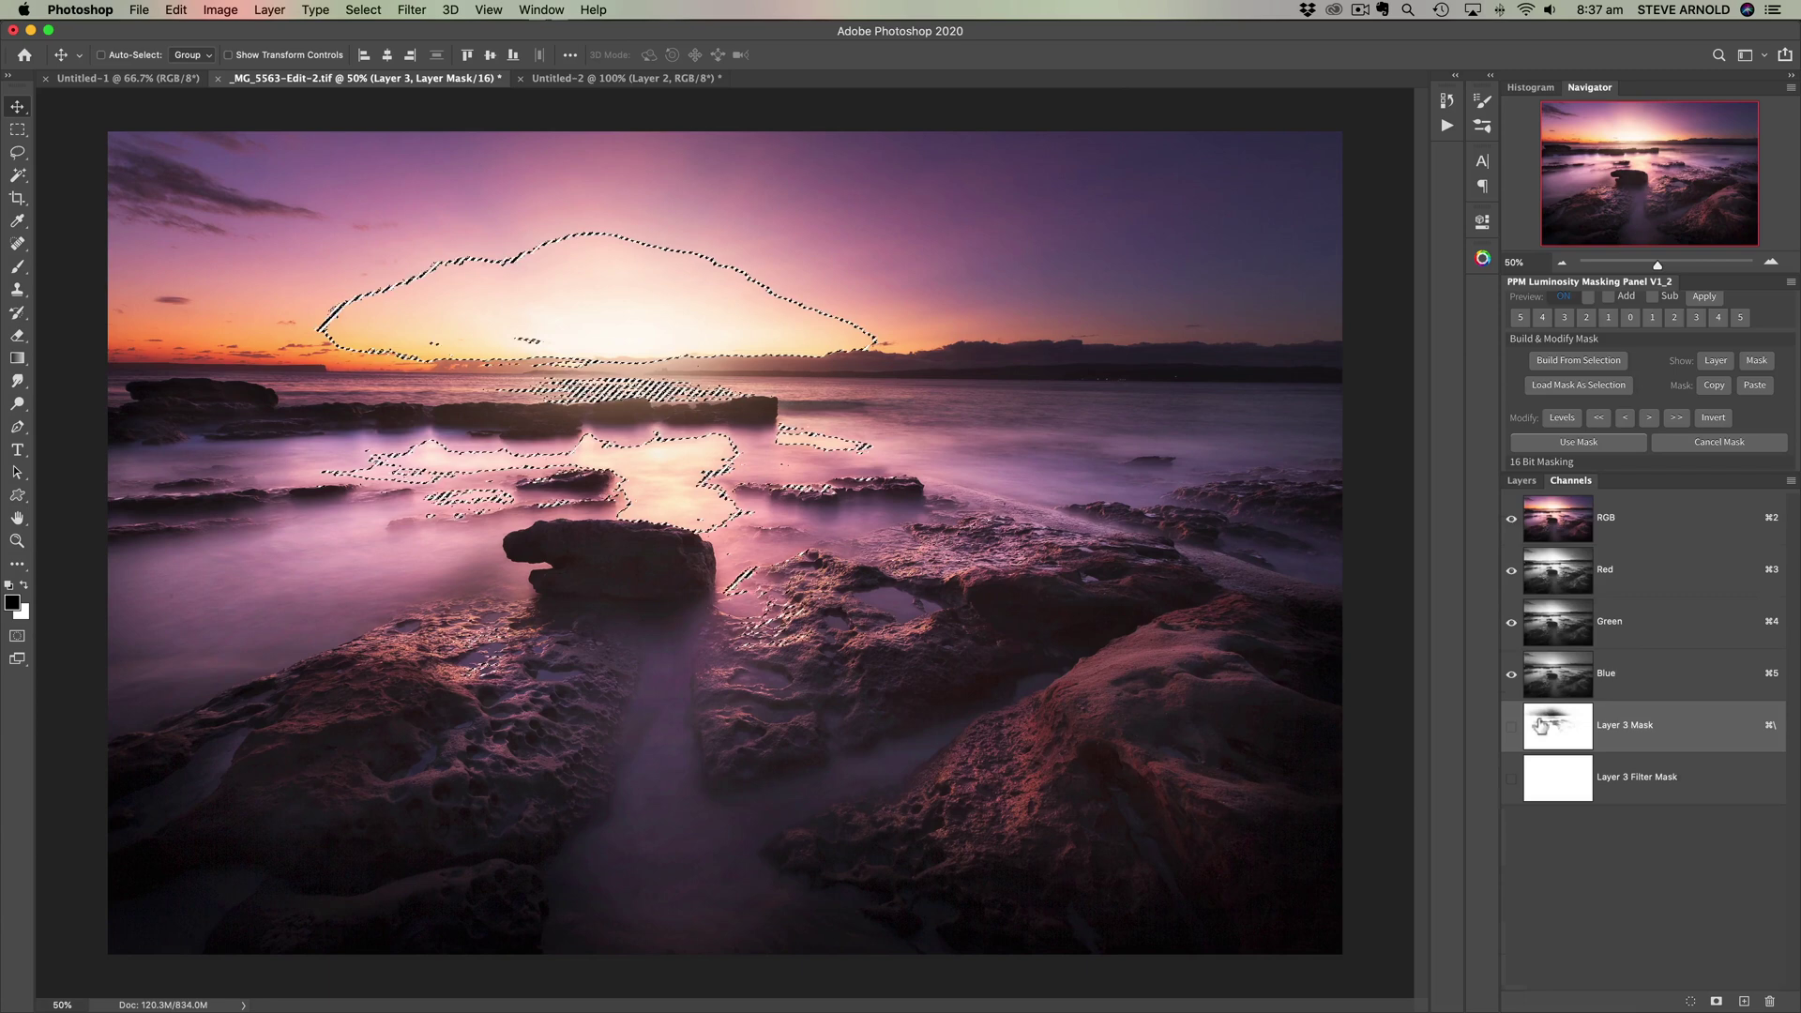
click(1714, 1001)
double_click(1615, 829)
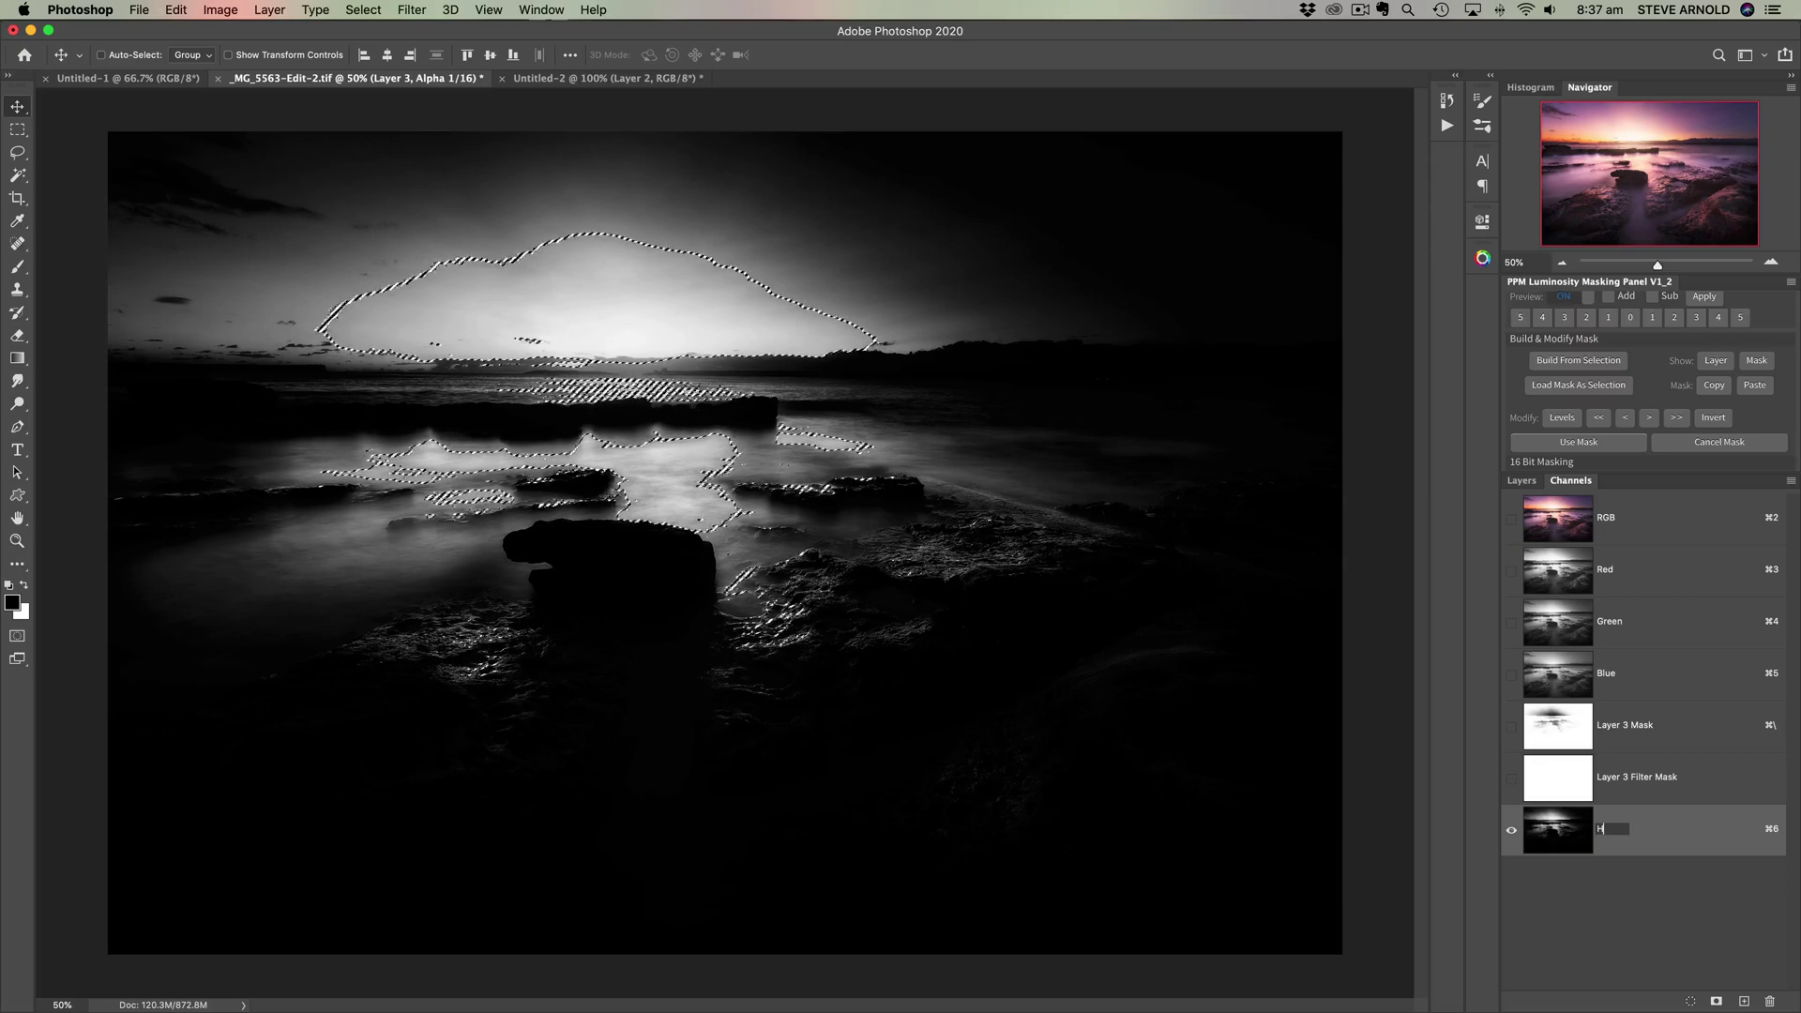
text(H3)
key(Return)
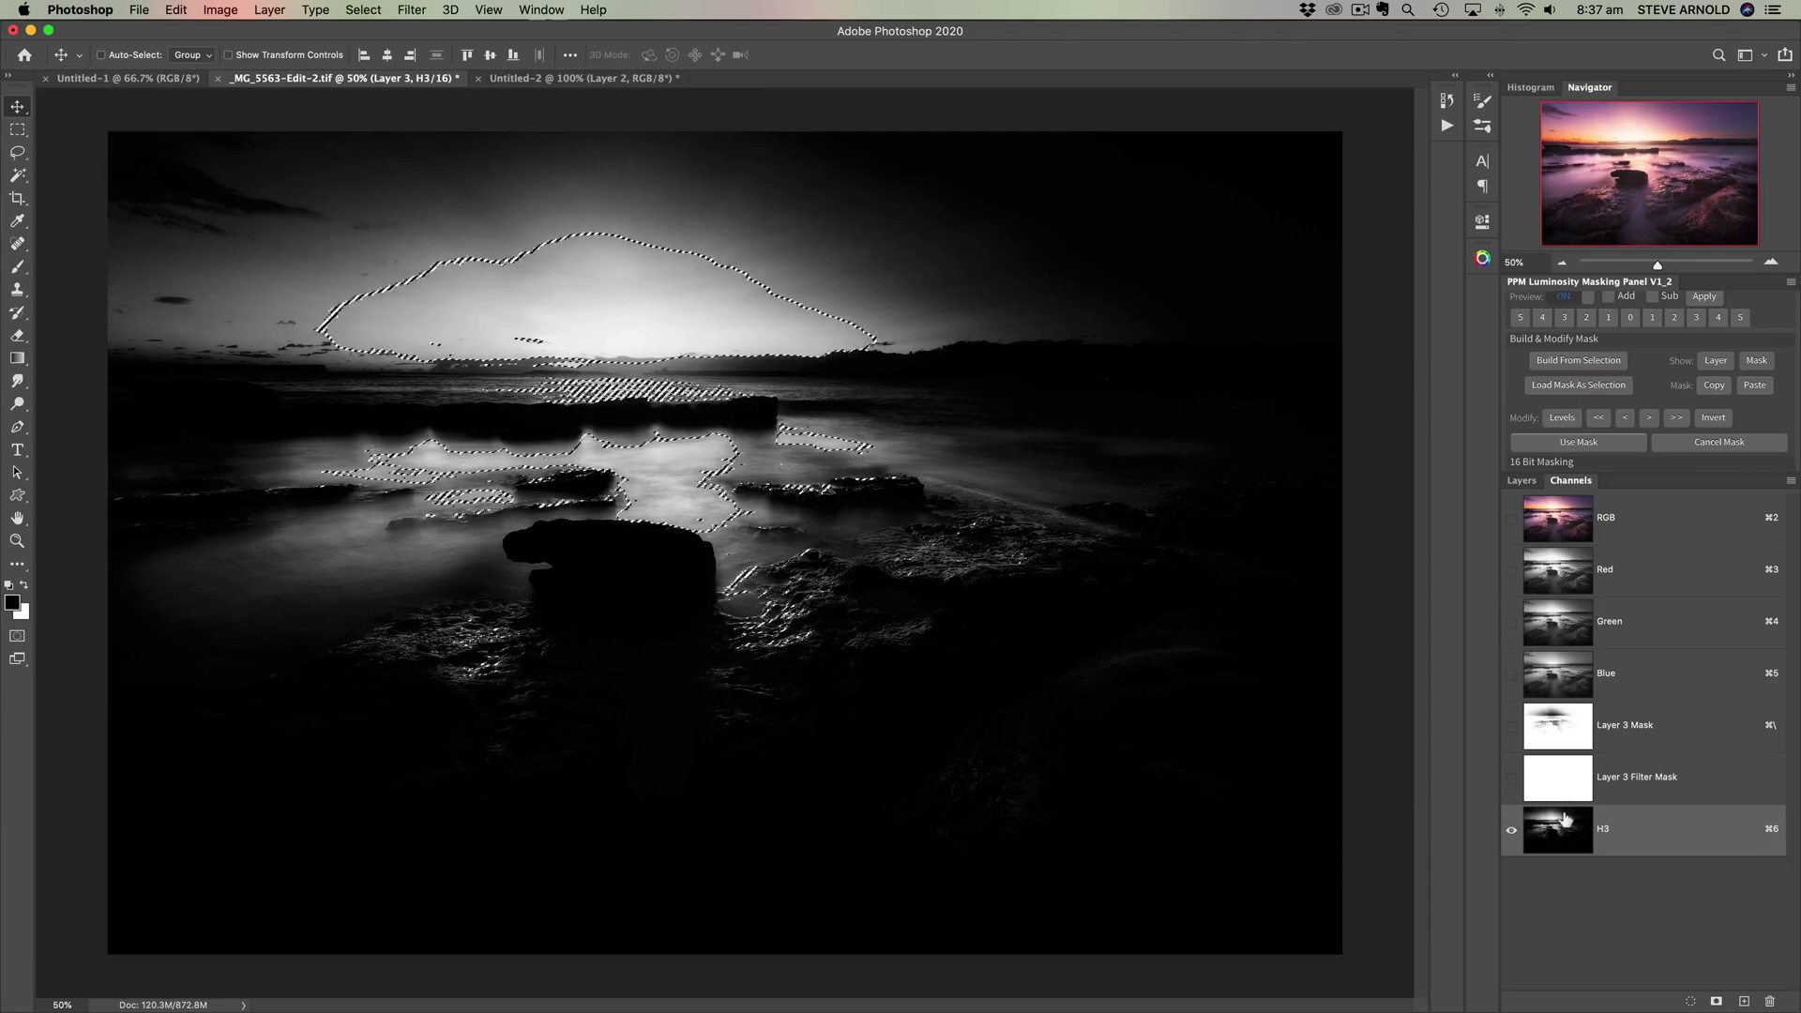
- Deselect and return to the full-colour RGB composite
key(super+d)
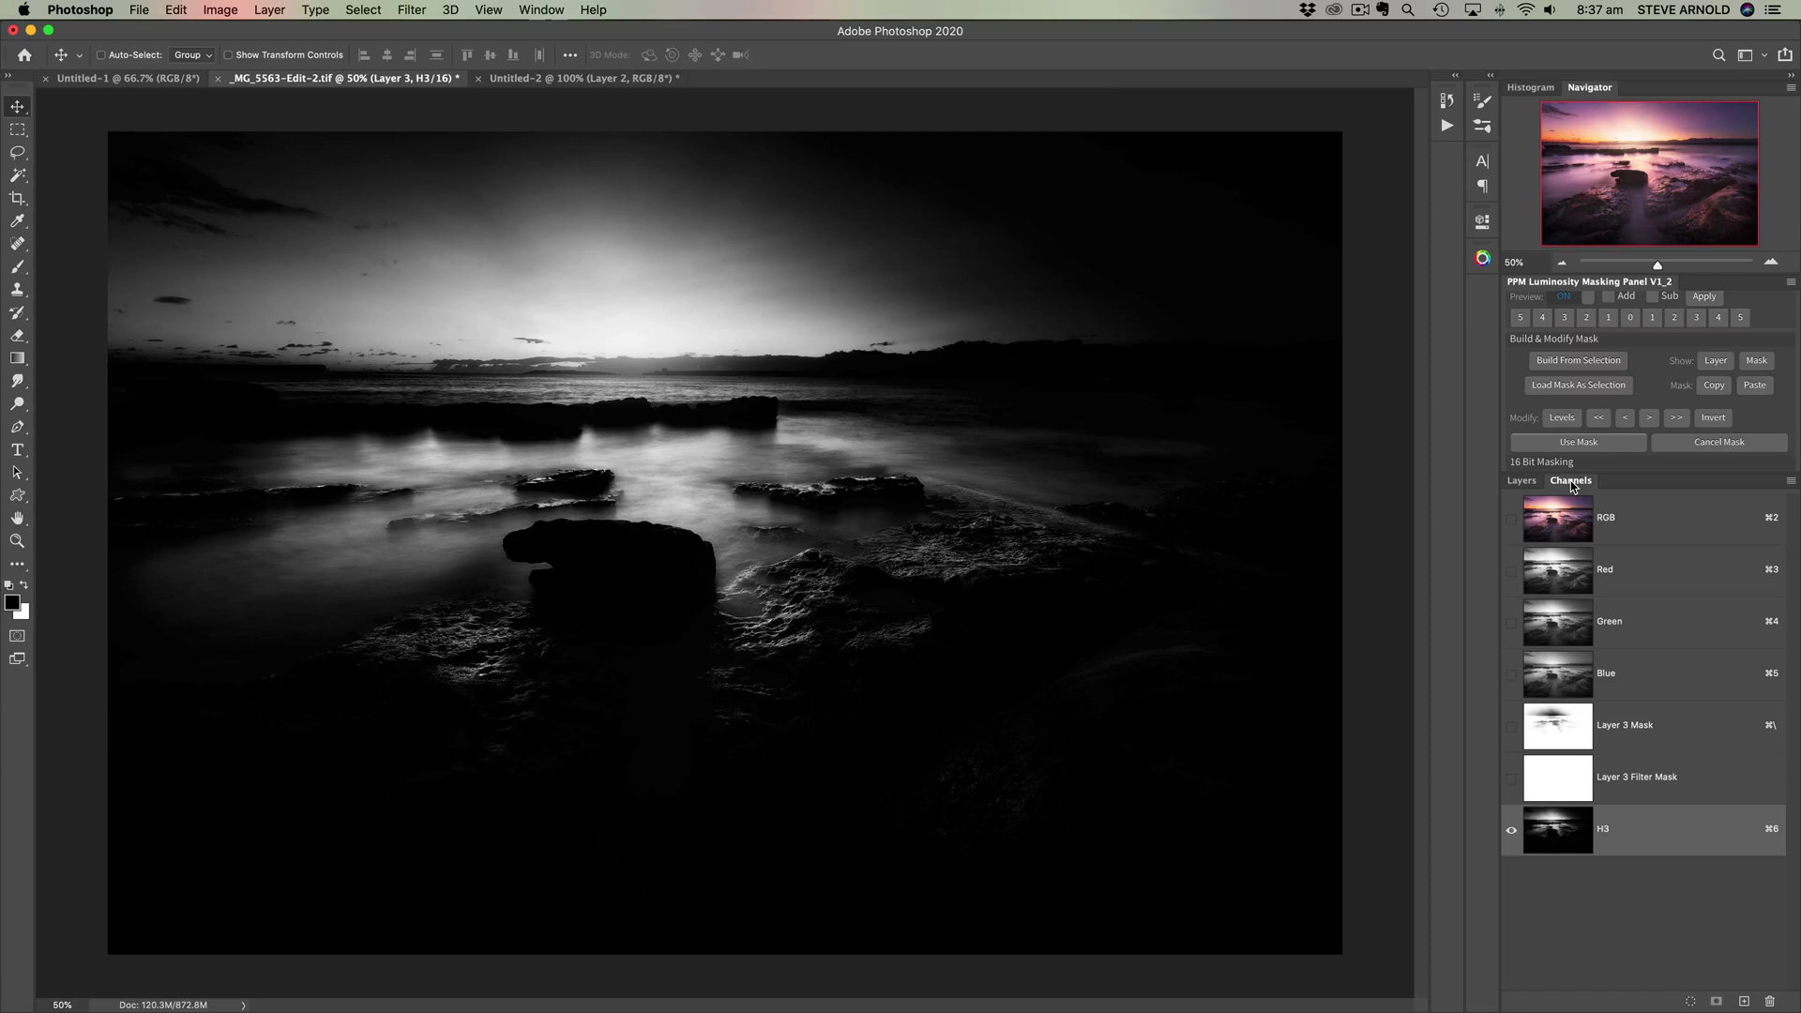
scroll(1660, 357, up, 2)
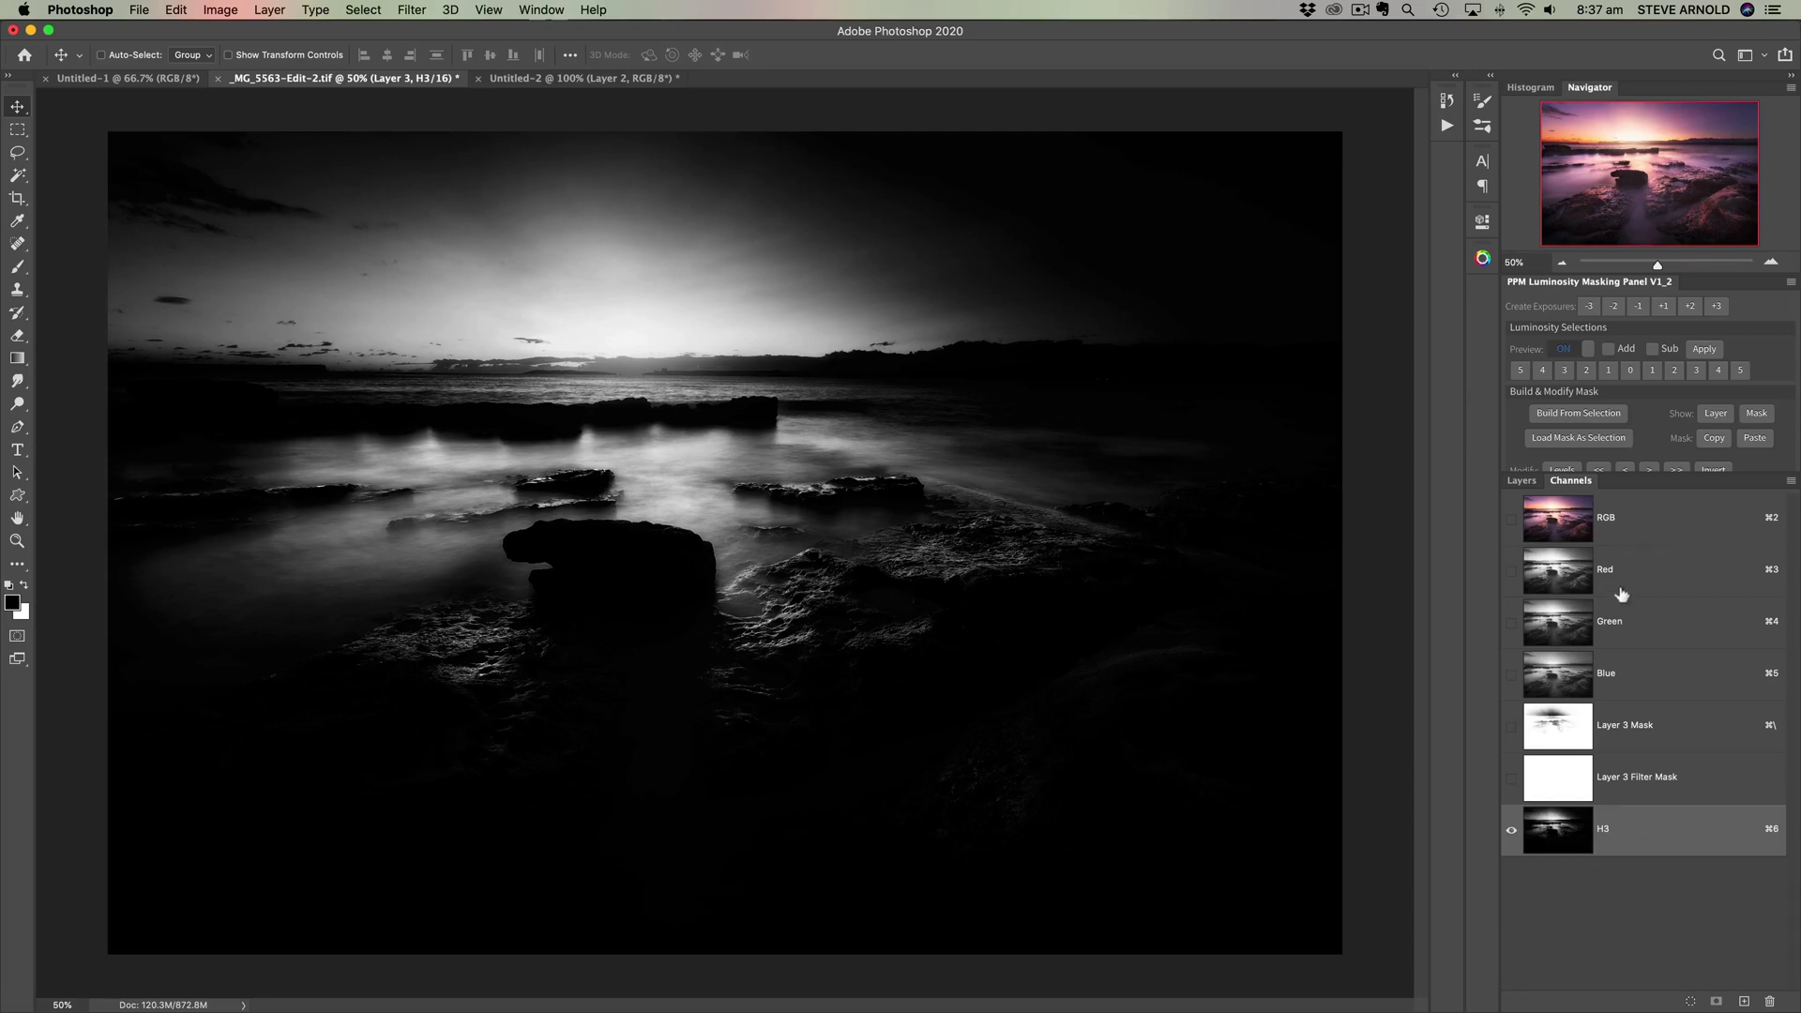
click(1590, 520)
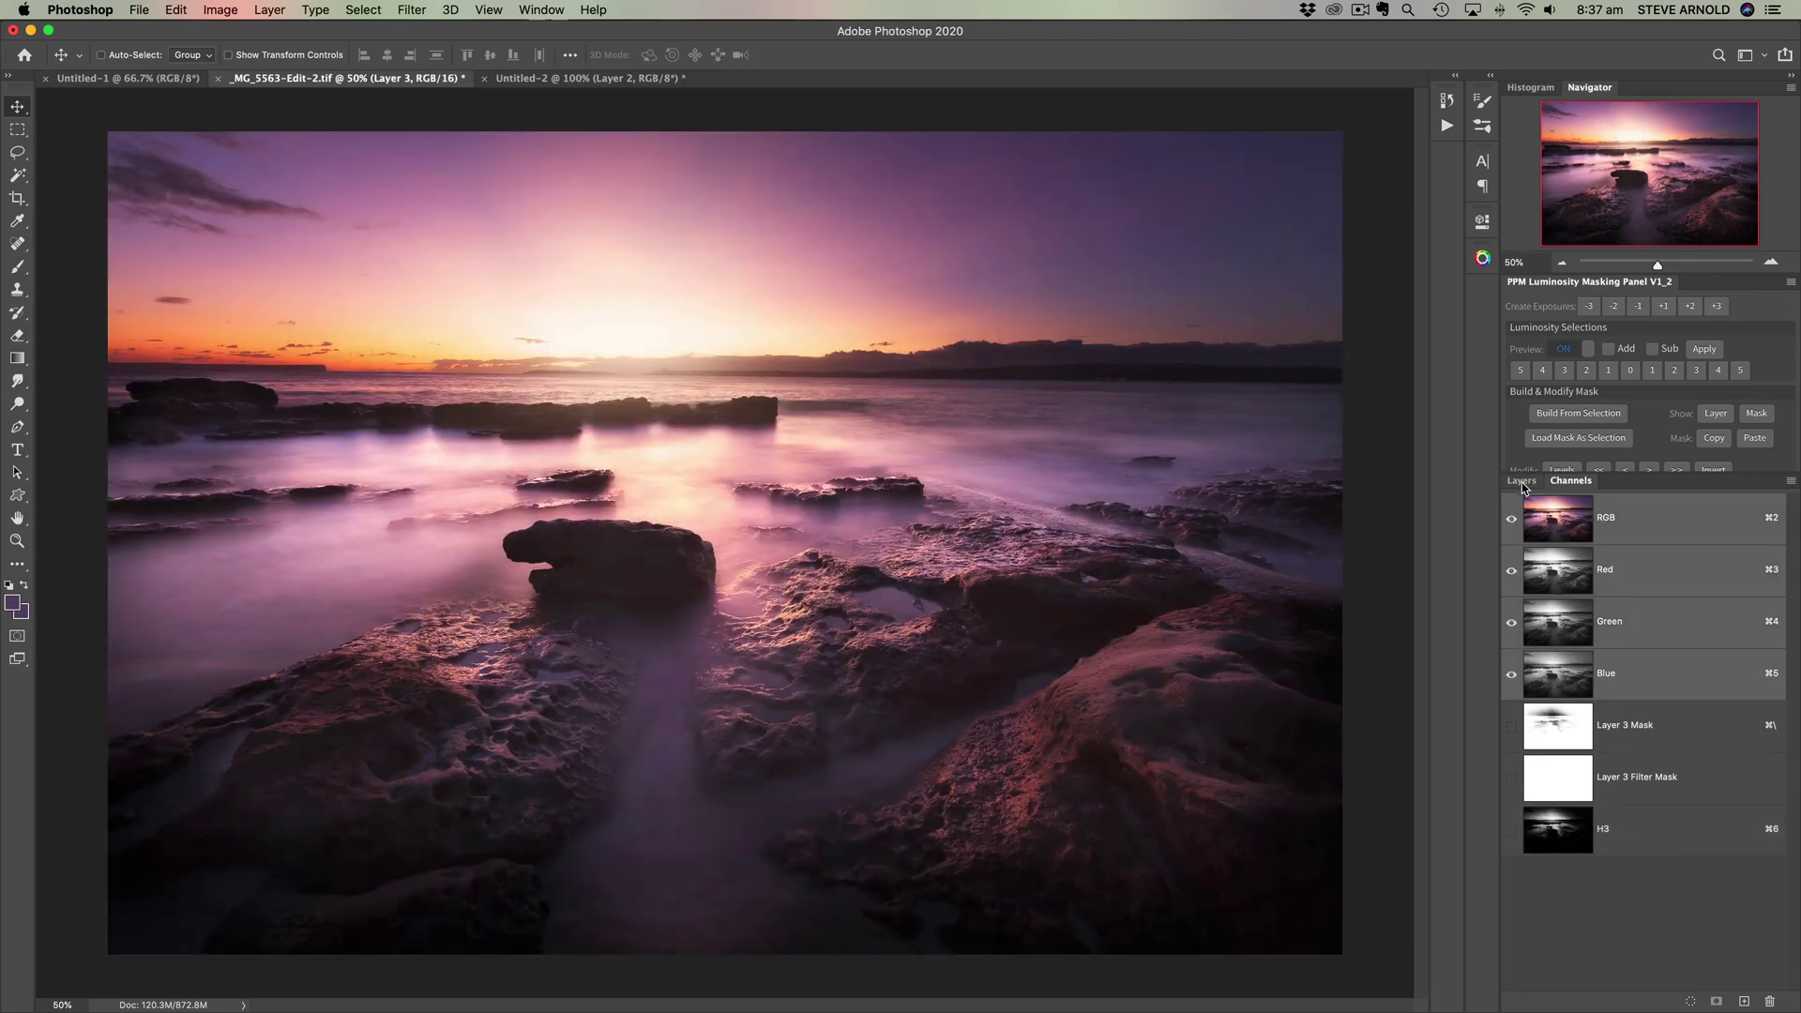
- Open Select > Color Range and set Select to Sampled Colors
click(370, 12)
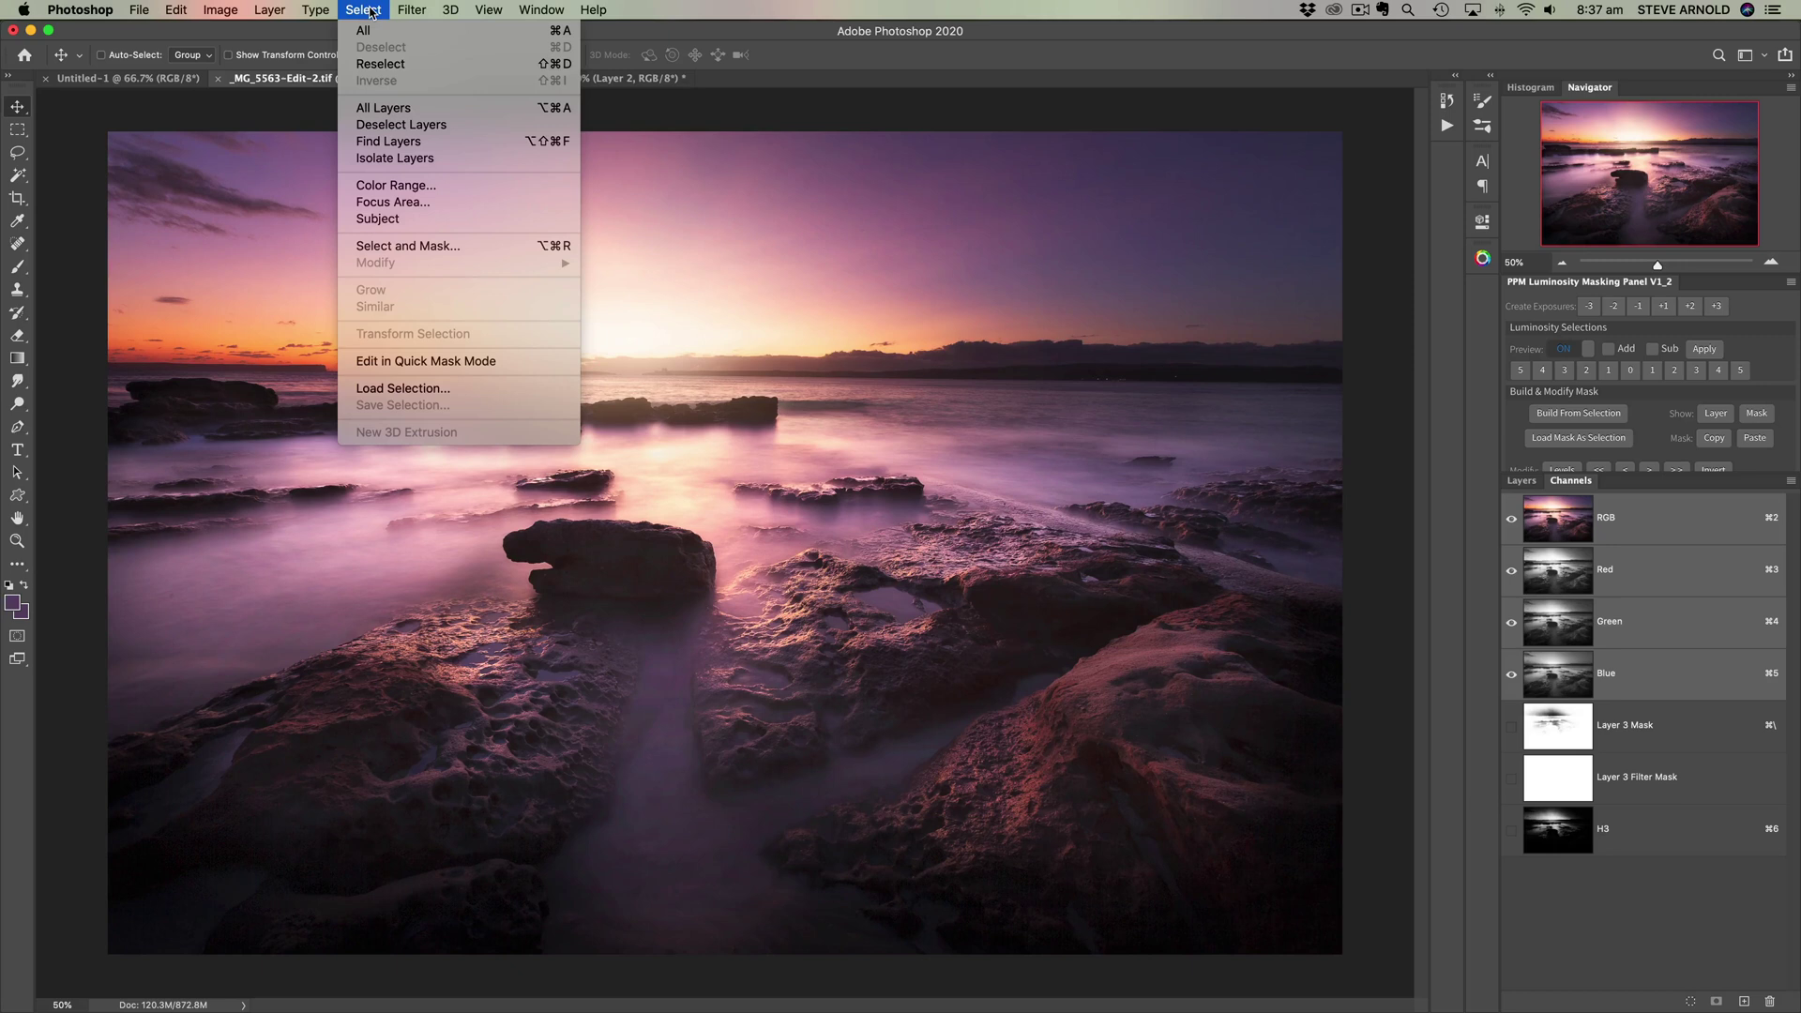
click(438, 188)
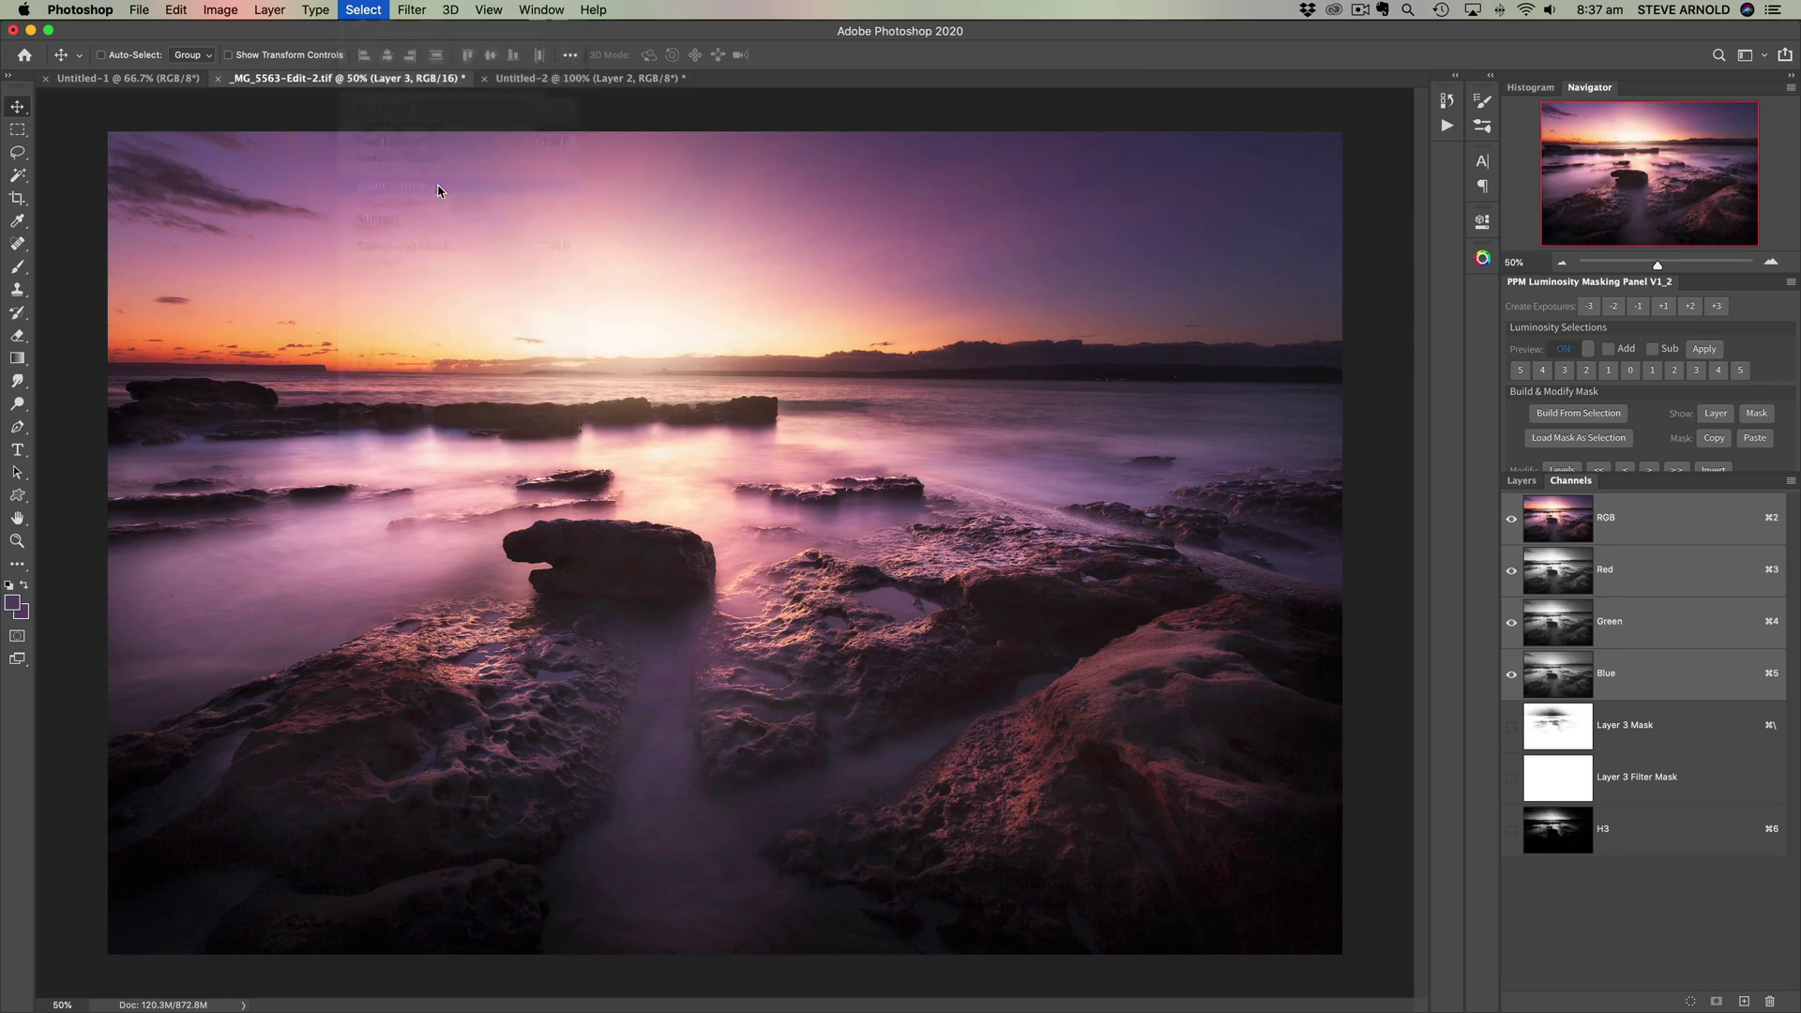
click(1185, 271)
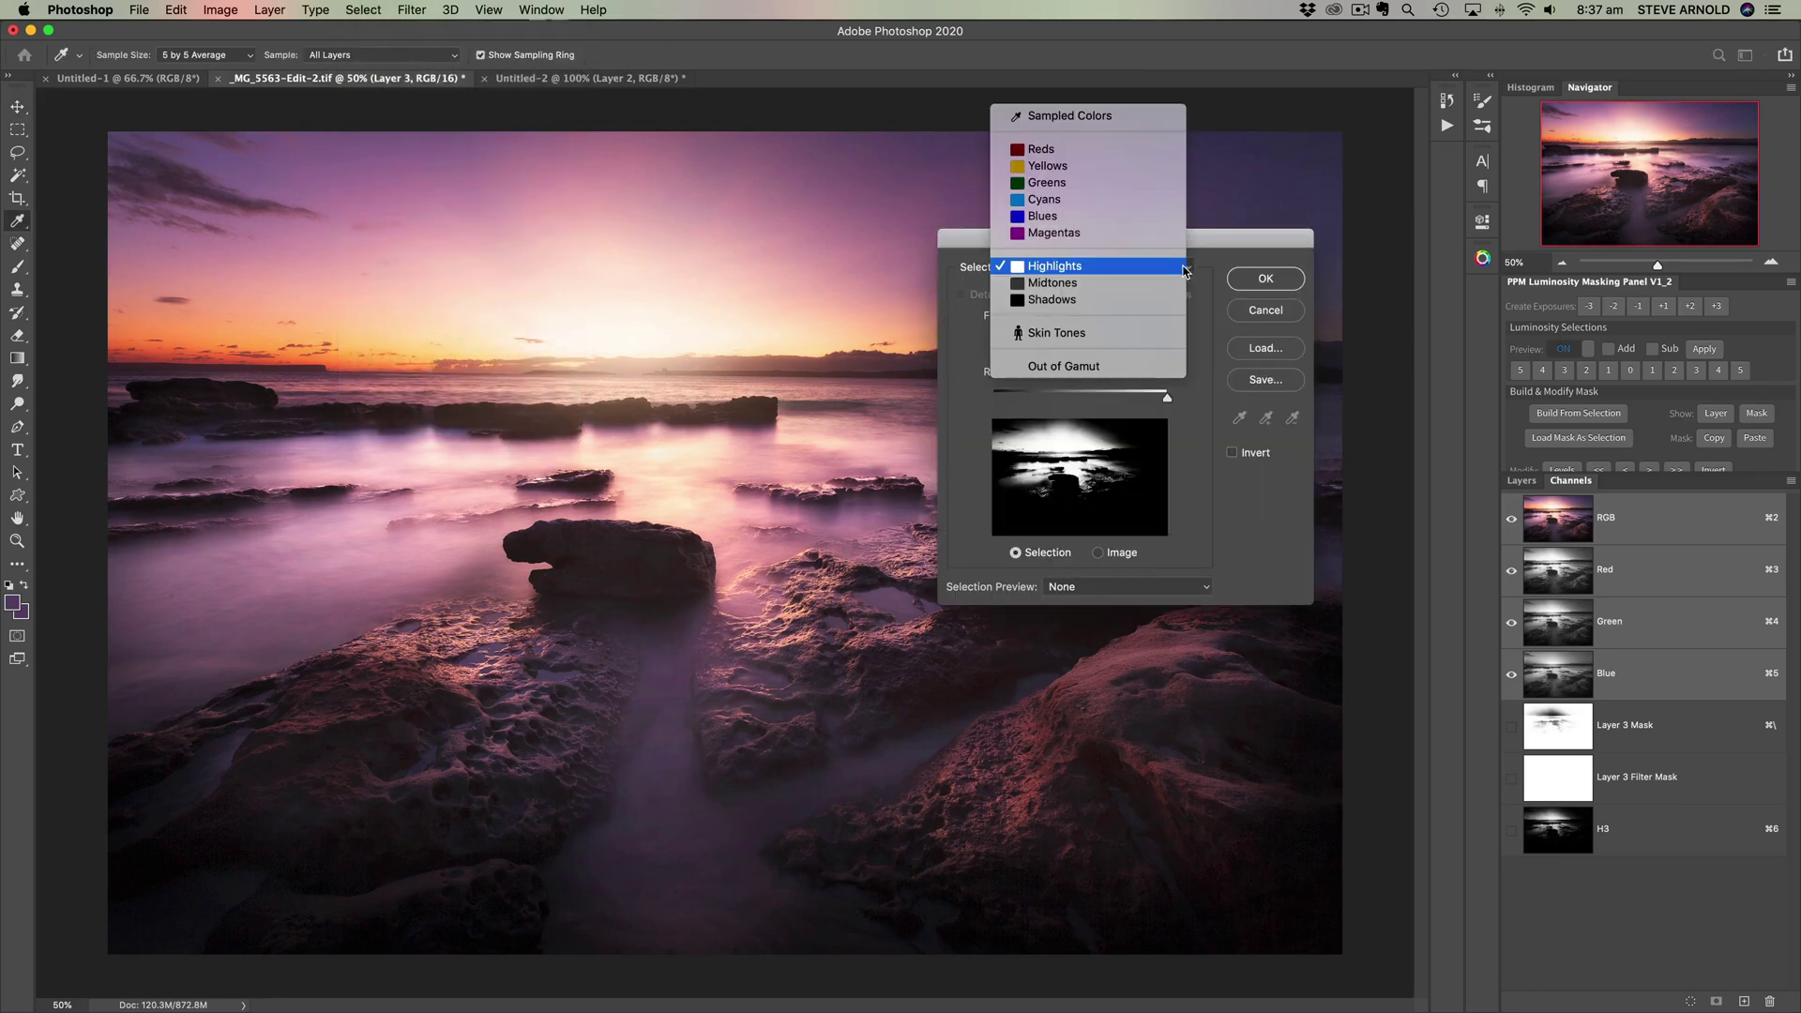
click(1074, 116)
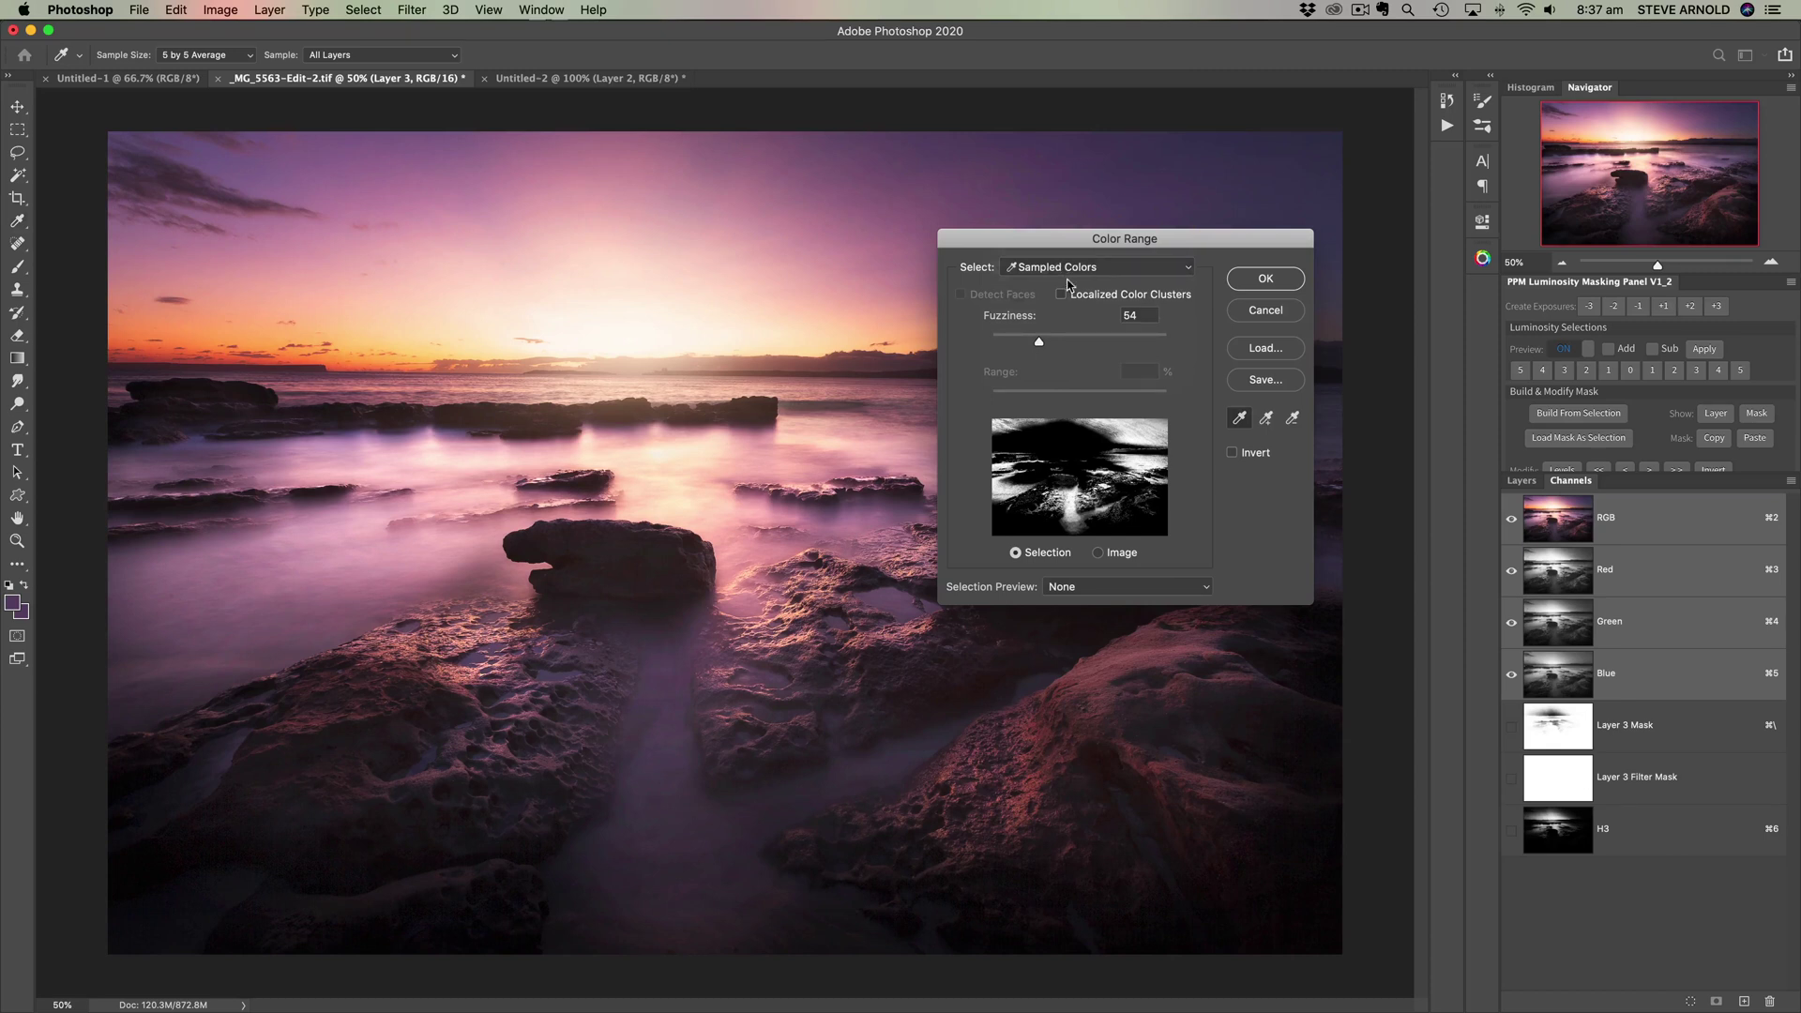
- Sample the sky, water and rock colours at Fuzziness 54
click(527, 310)
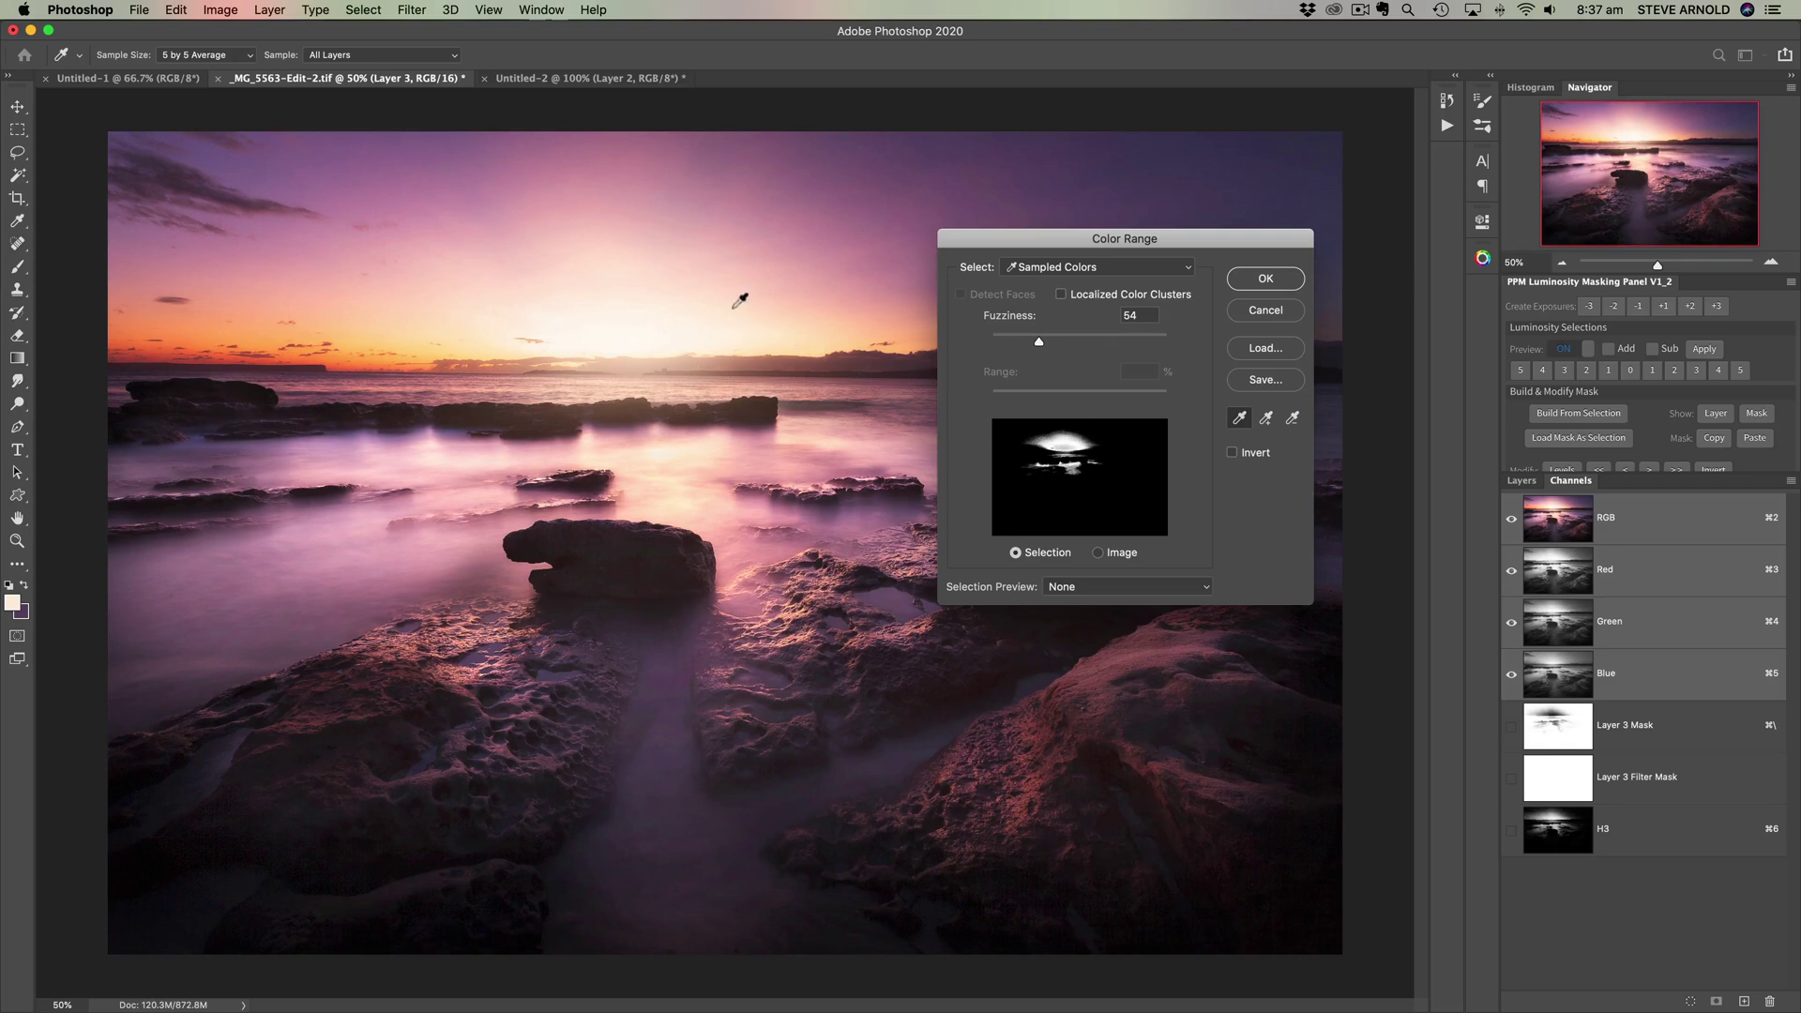
click(1320, 167)
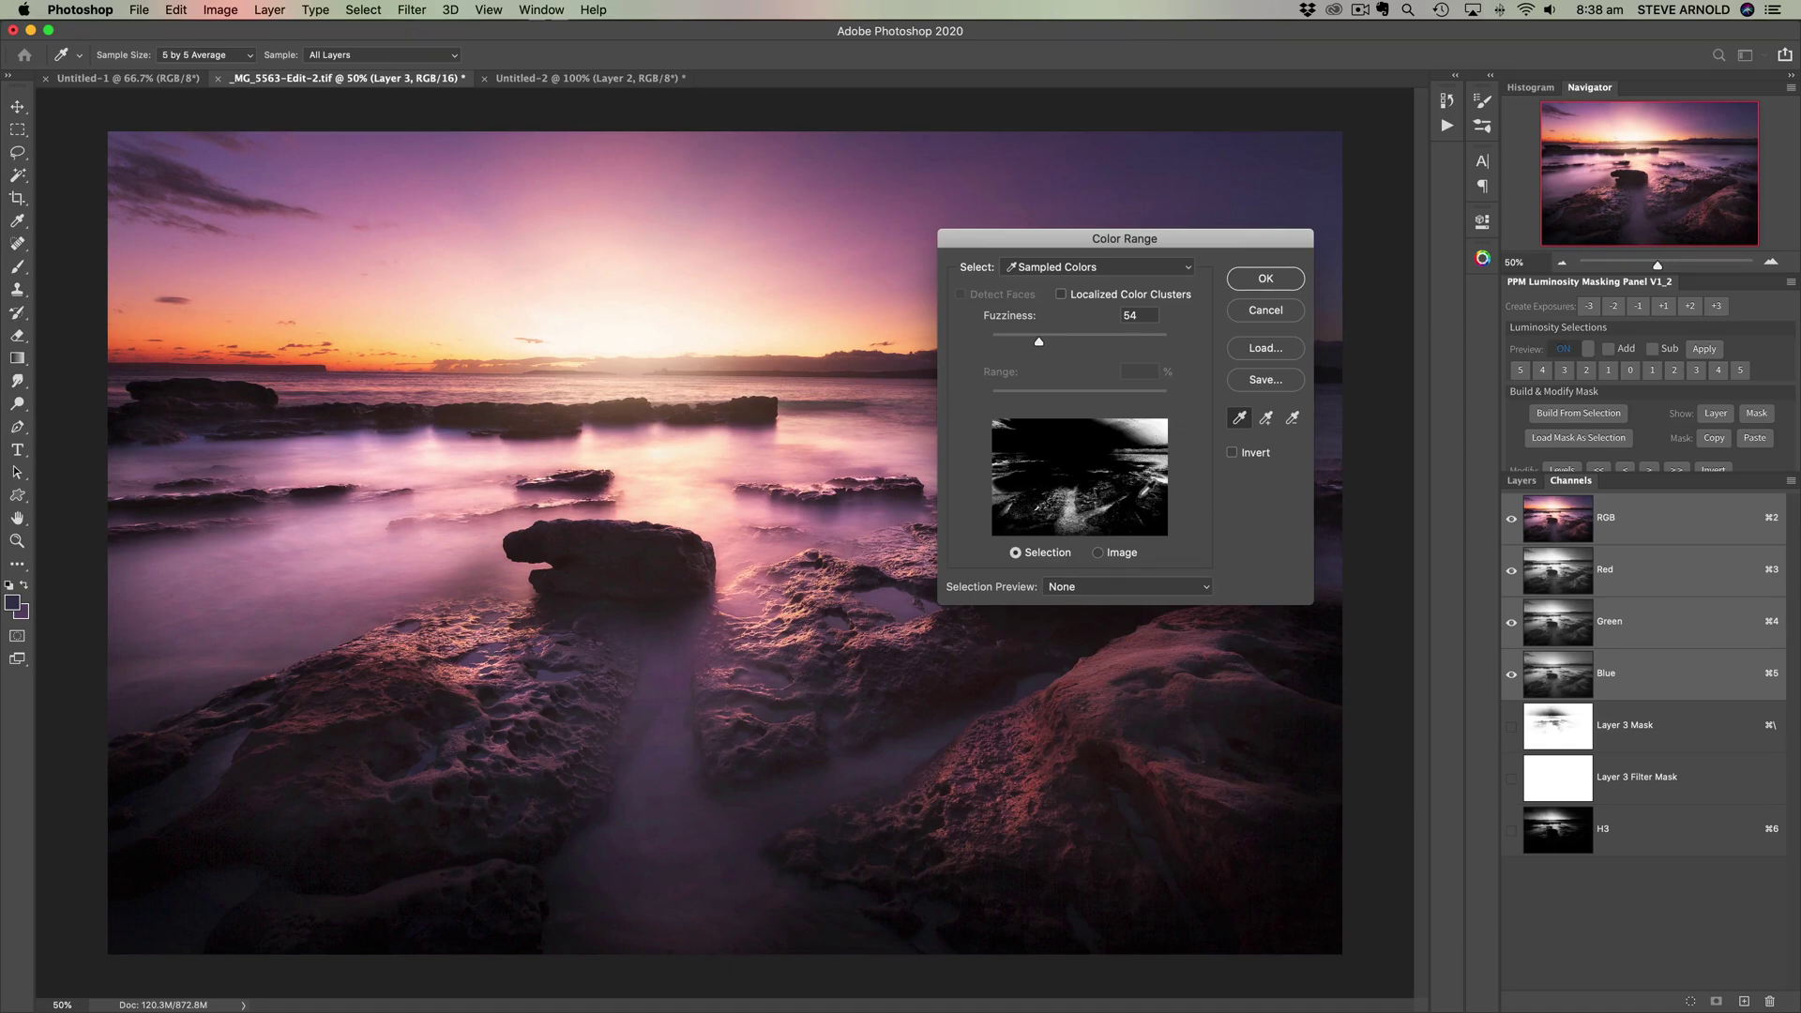
click(354, 580)
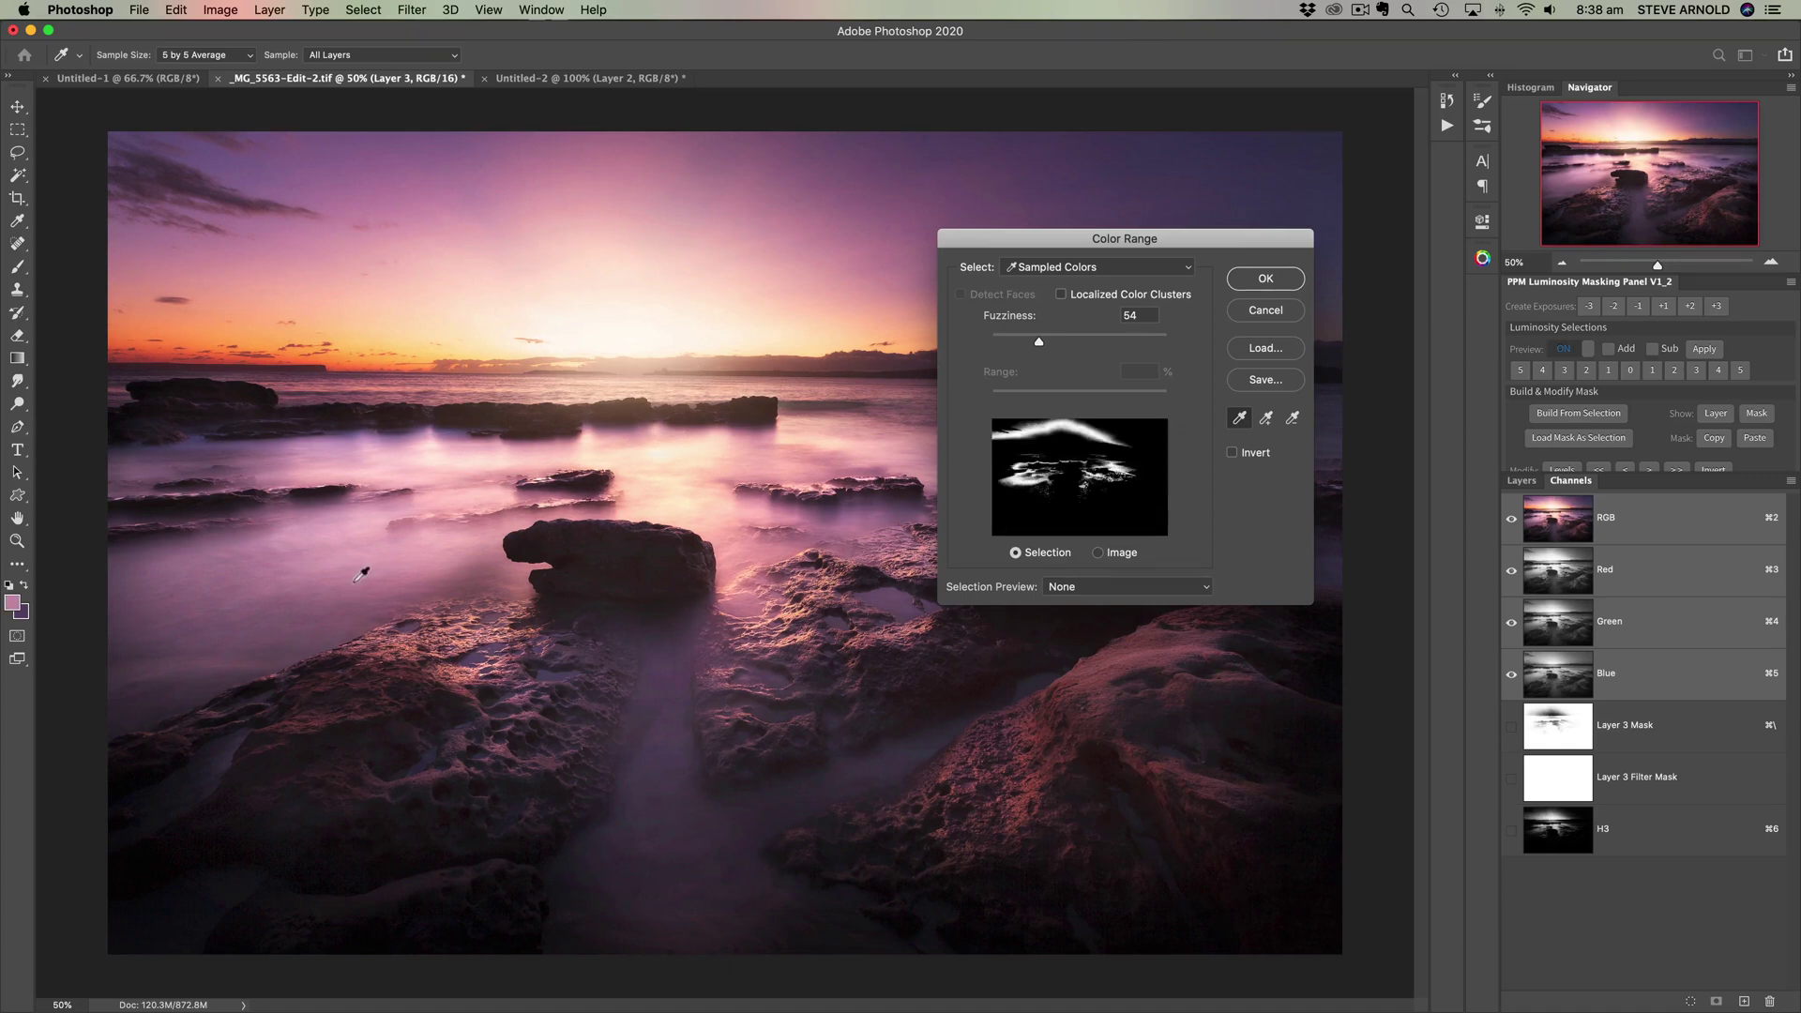
click(441, 544)
click(409, 284)
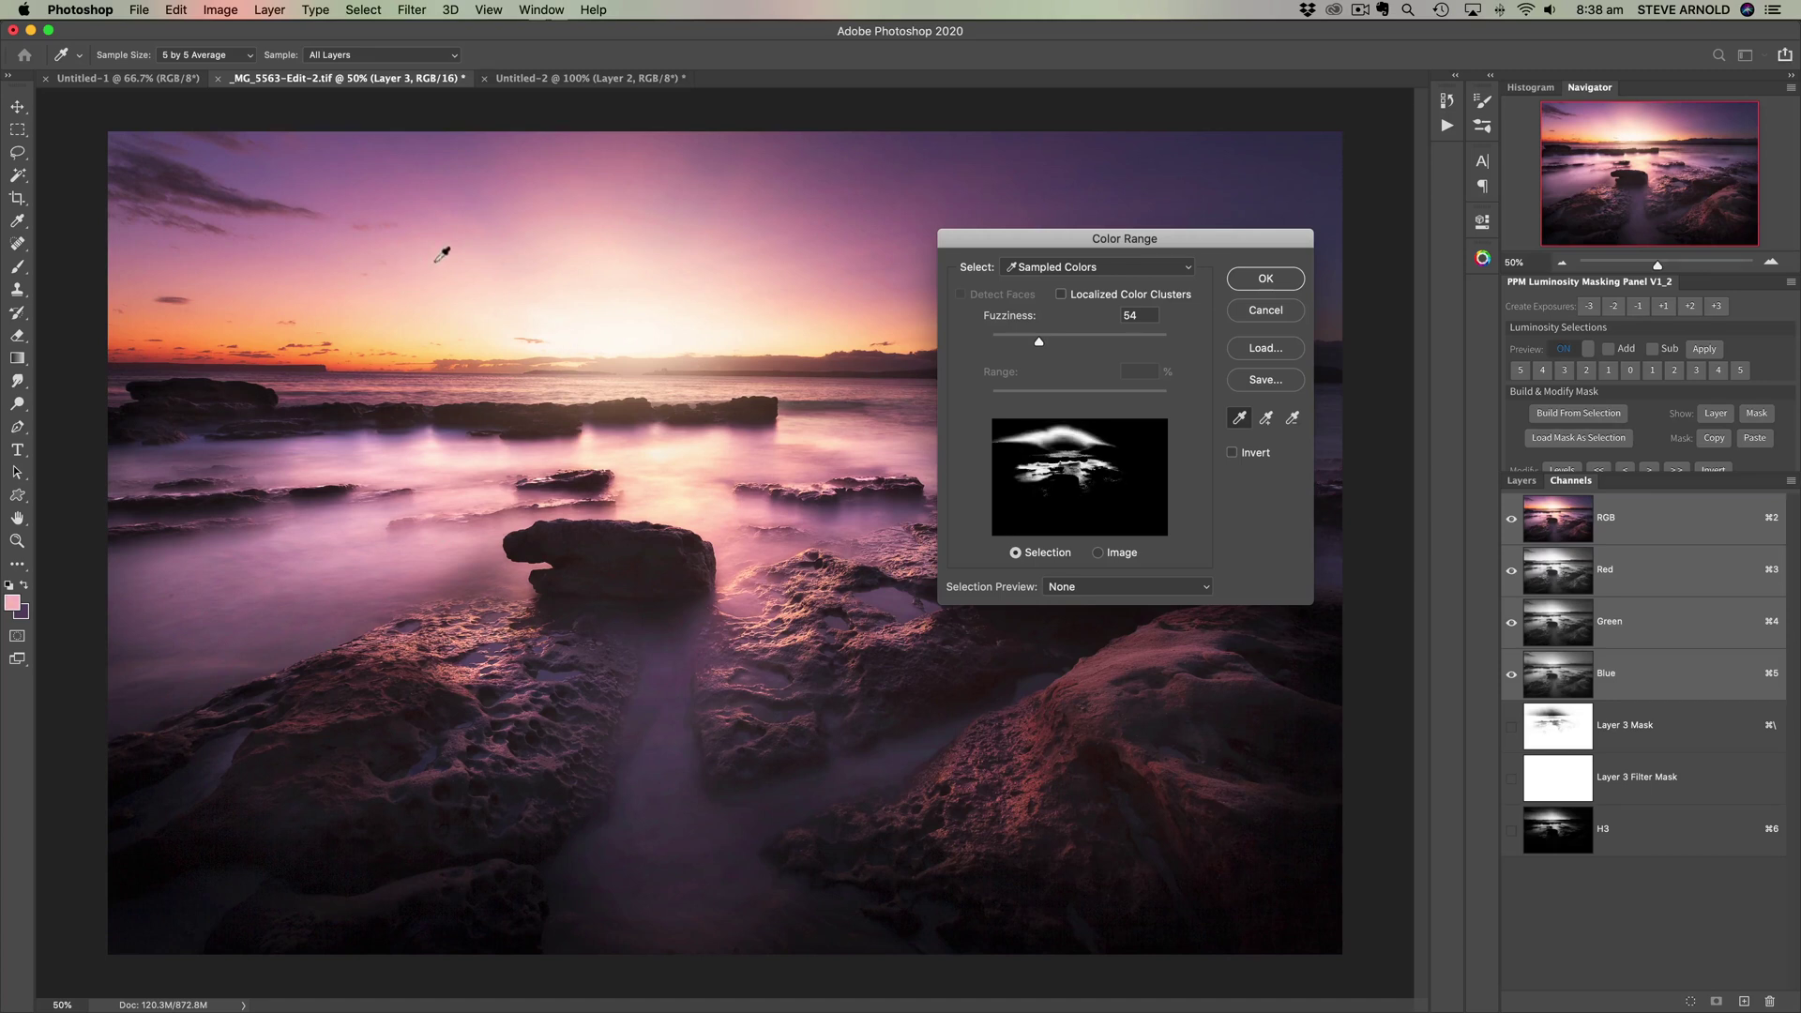
click(574, 216)
click(601, 187)
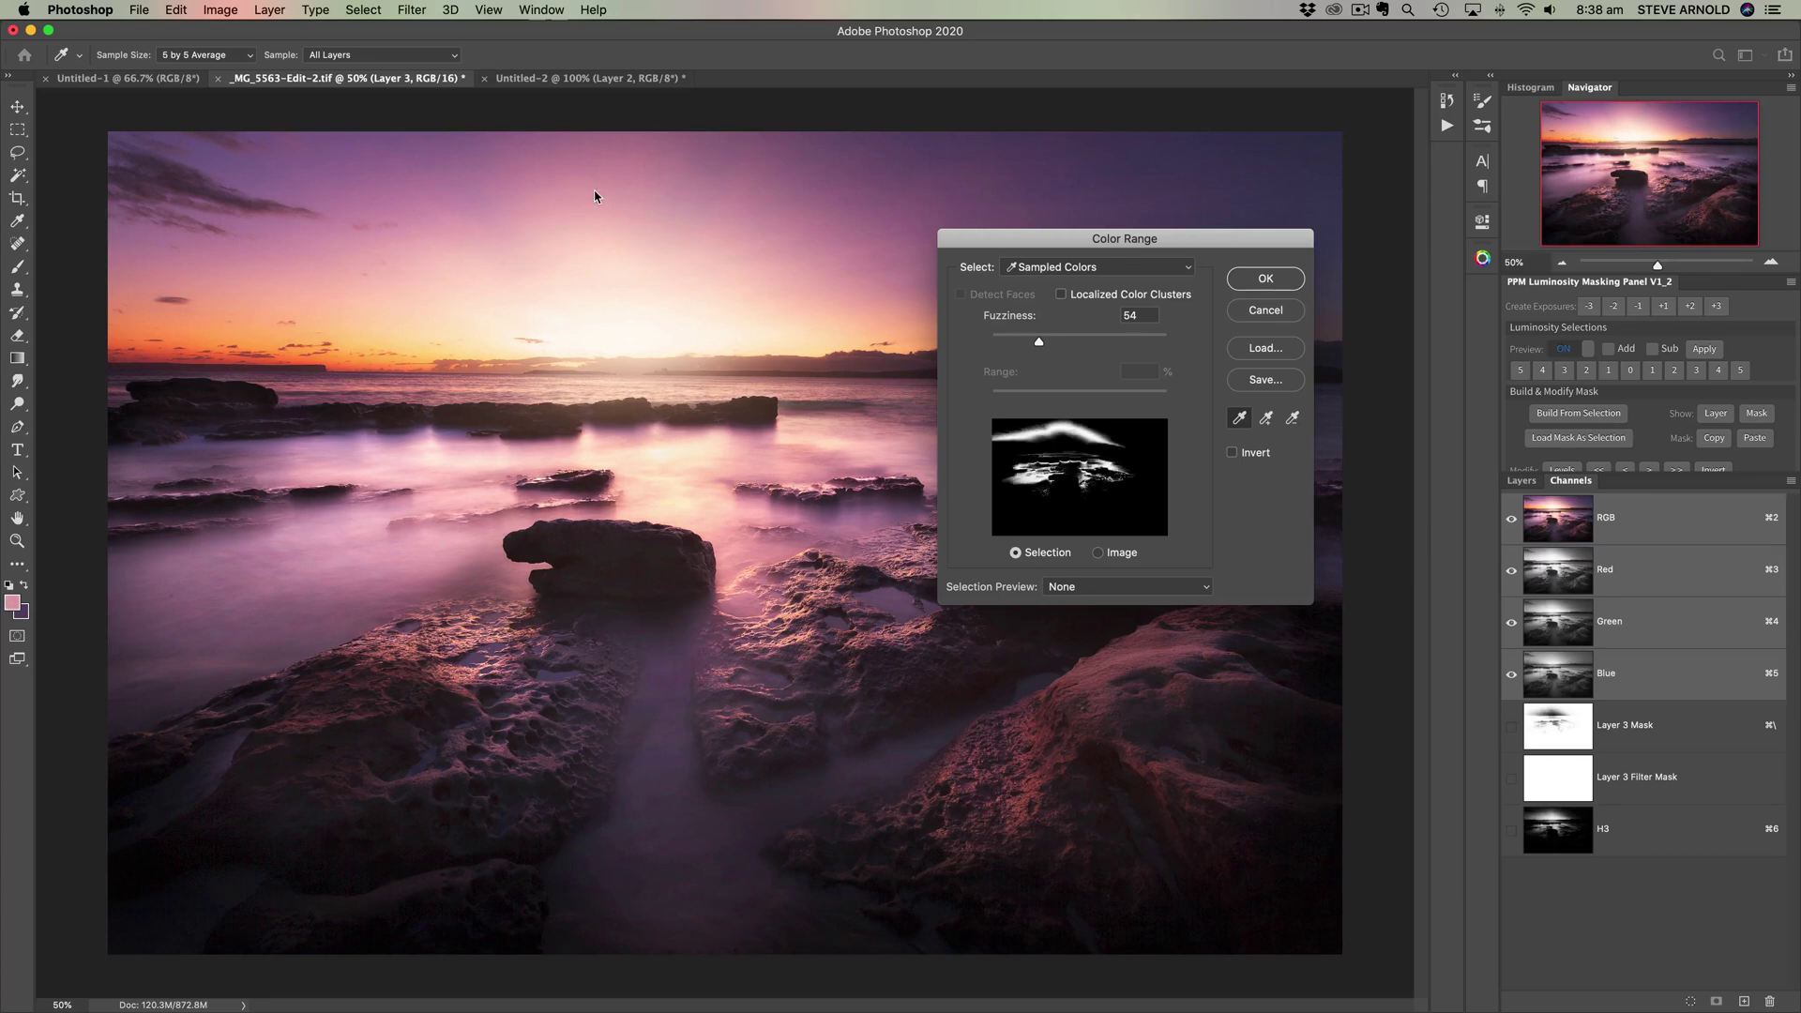
click(1160, 659)
click(1188, 266)
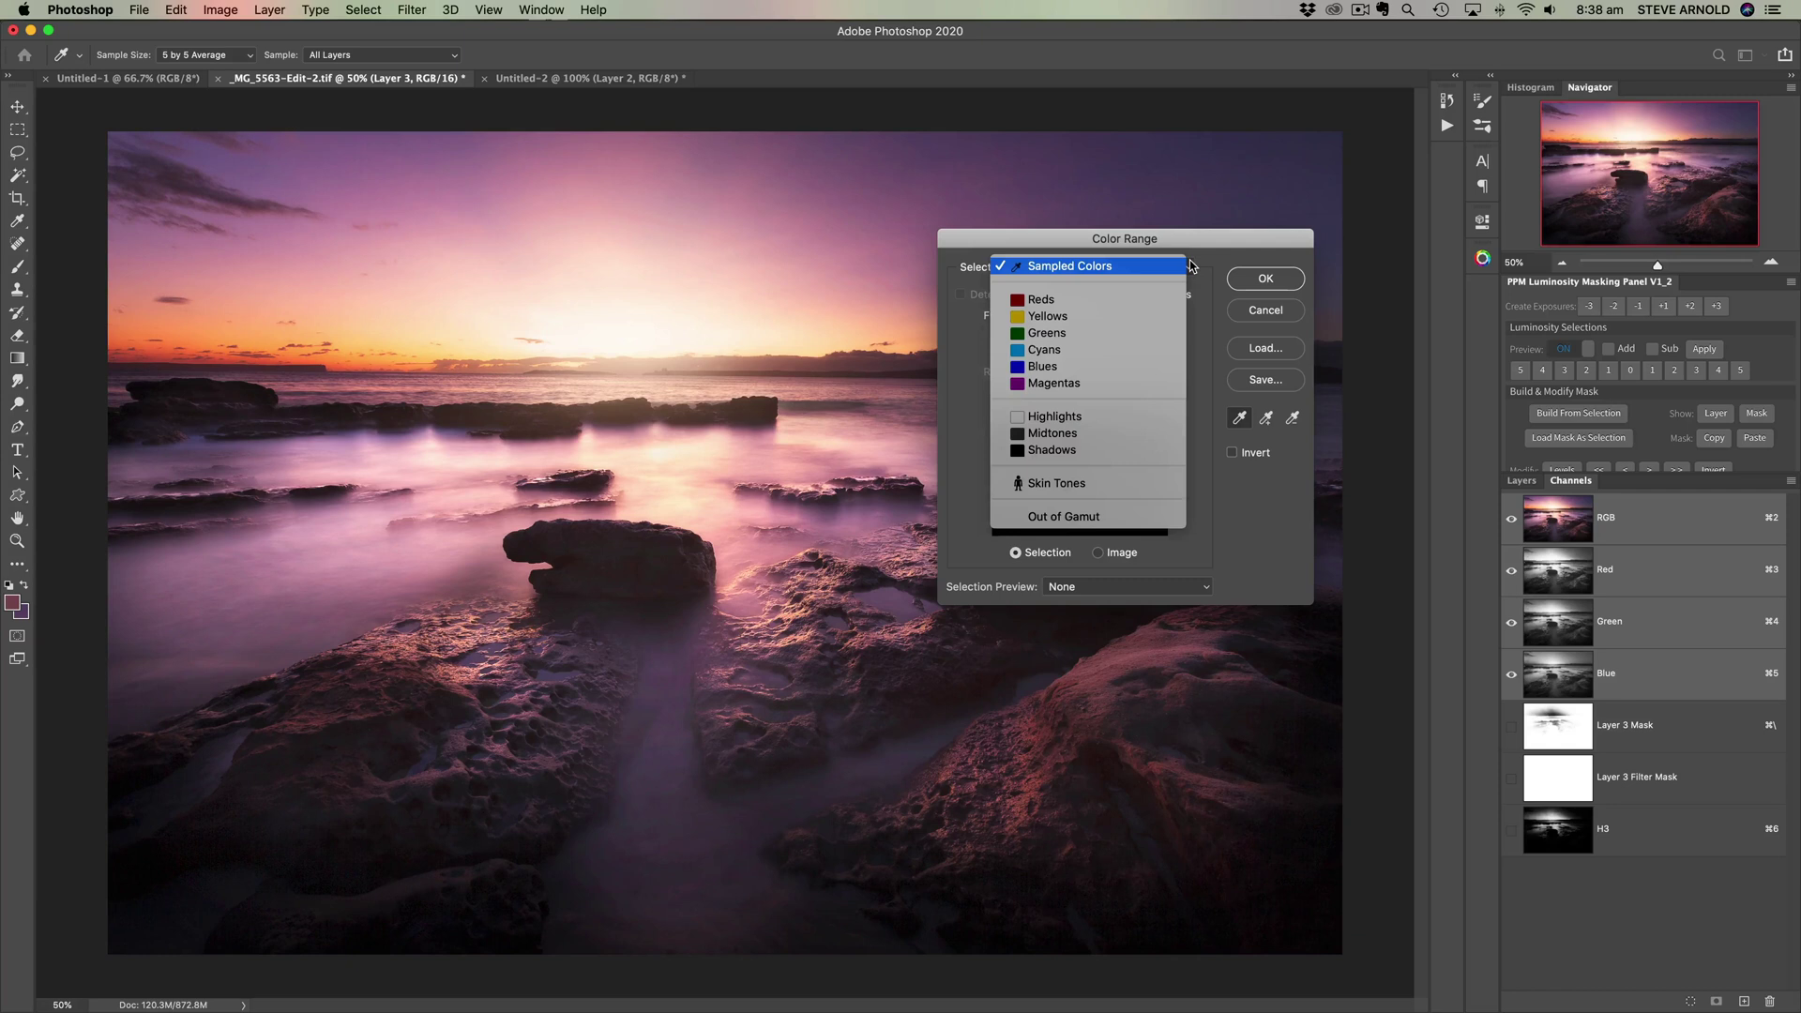
- Switch Color Range to Highlights and tune the sliders to Fuzziness 0, Range 201
click(1078, 416)
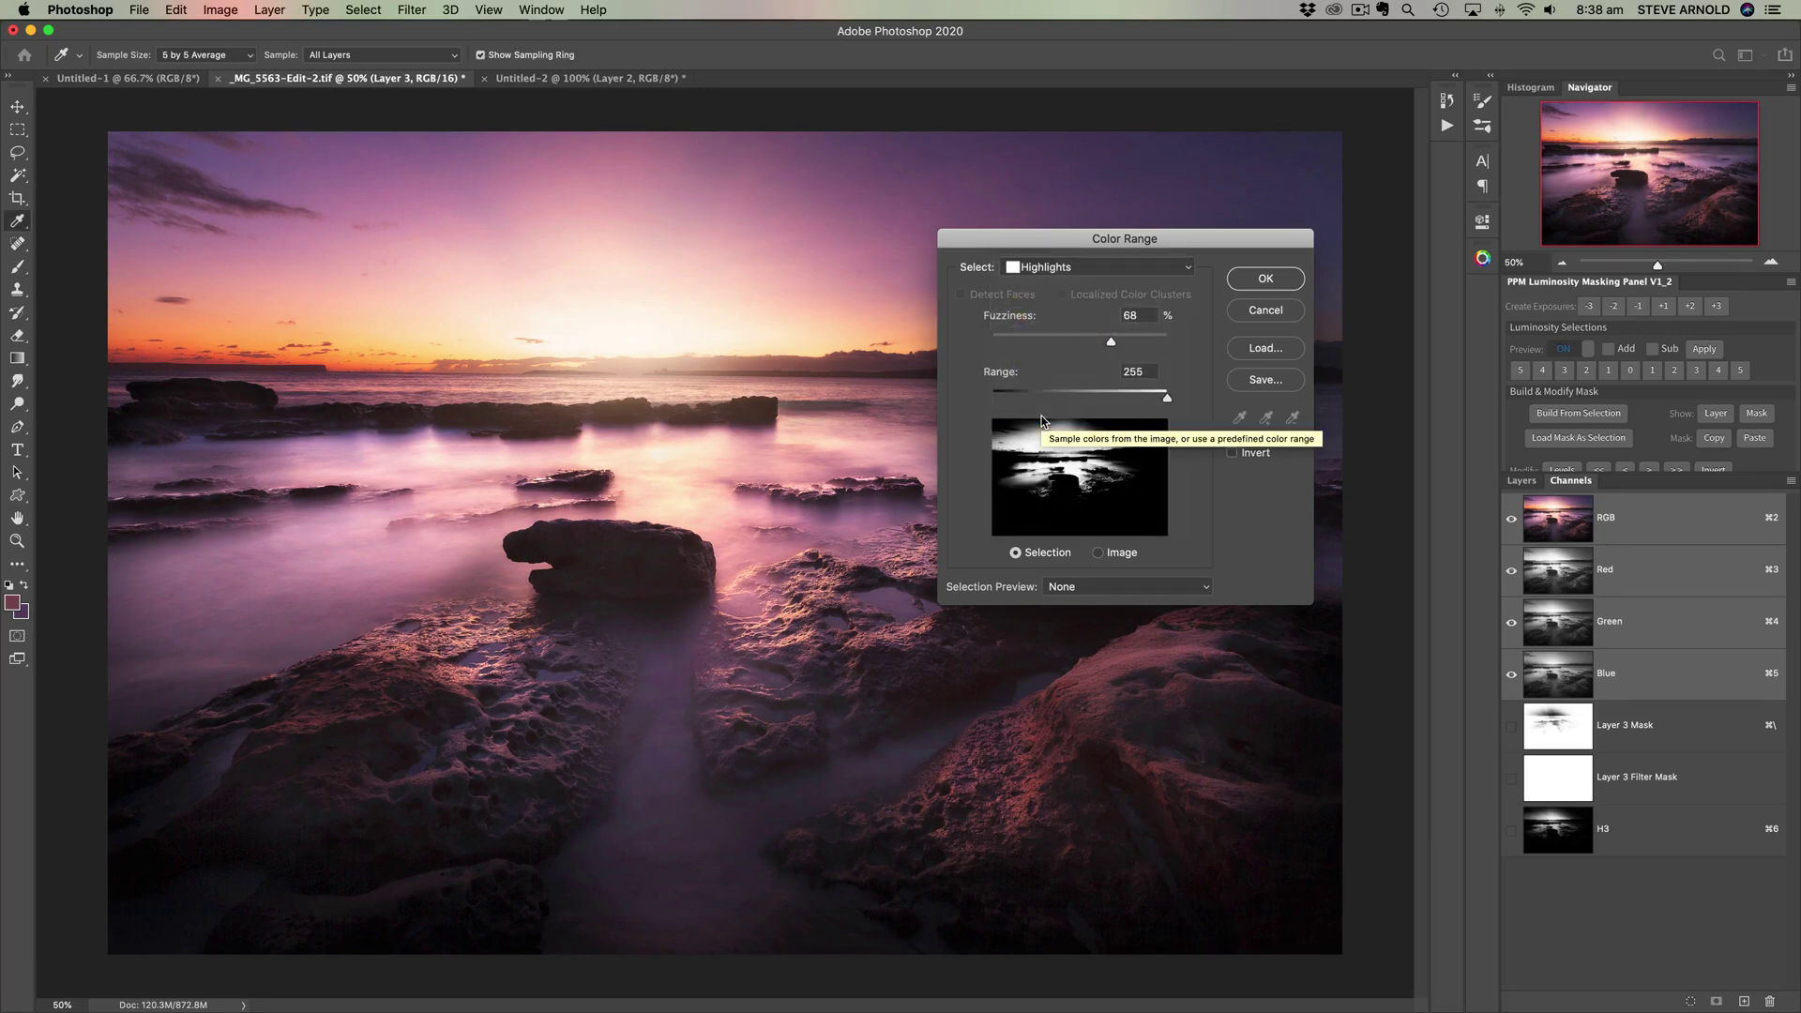
mouse_move(1116, 343)
mouse_down()
mouse_move(1072, 342)
mouse_move(1104, 343)
mouse_up()
drag(1167, 401, 1078, 399)
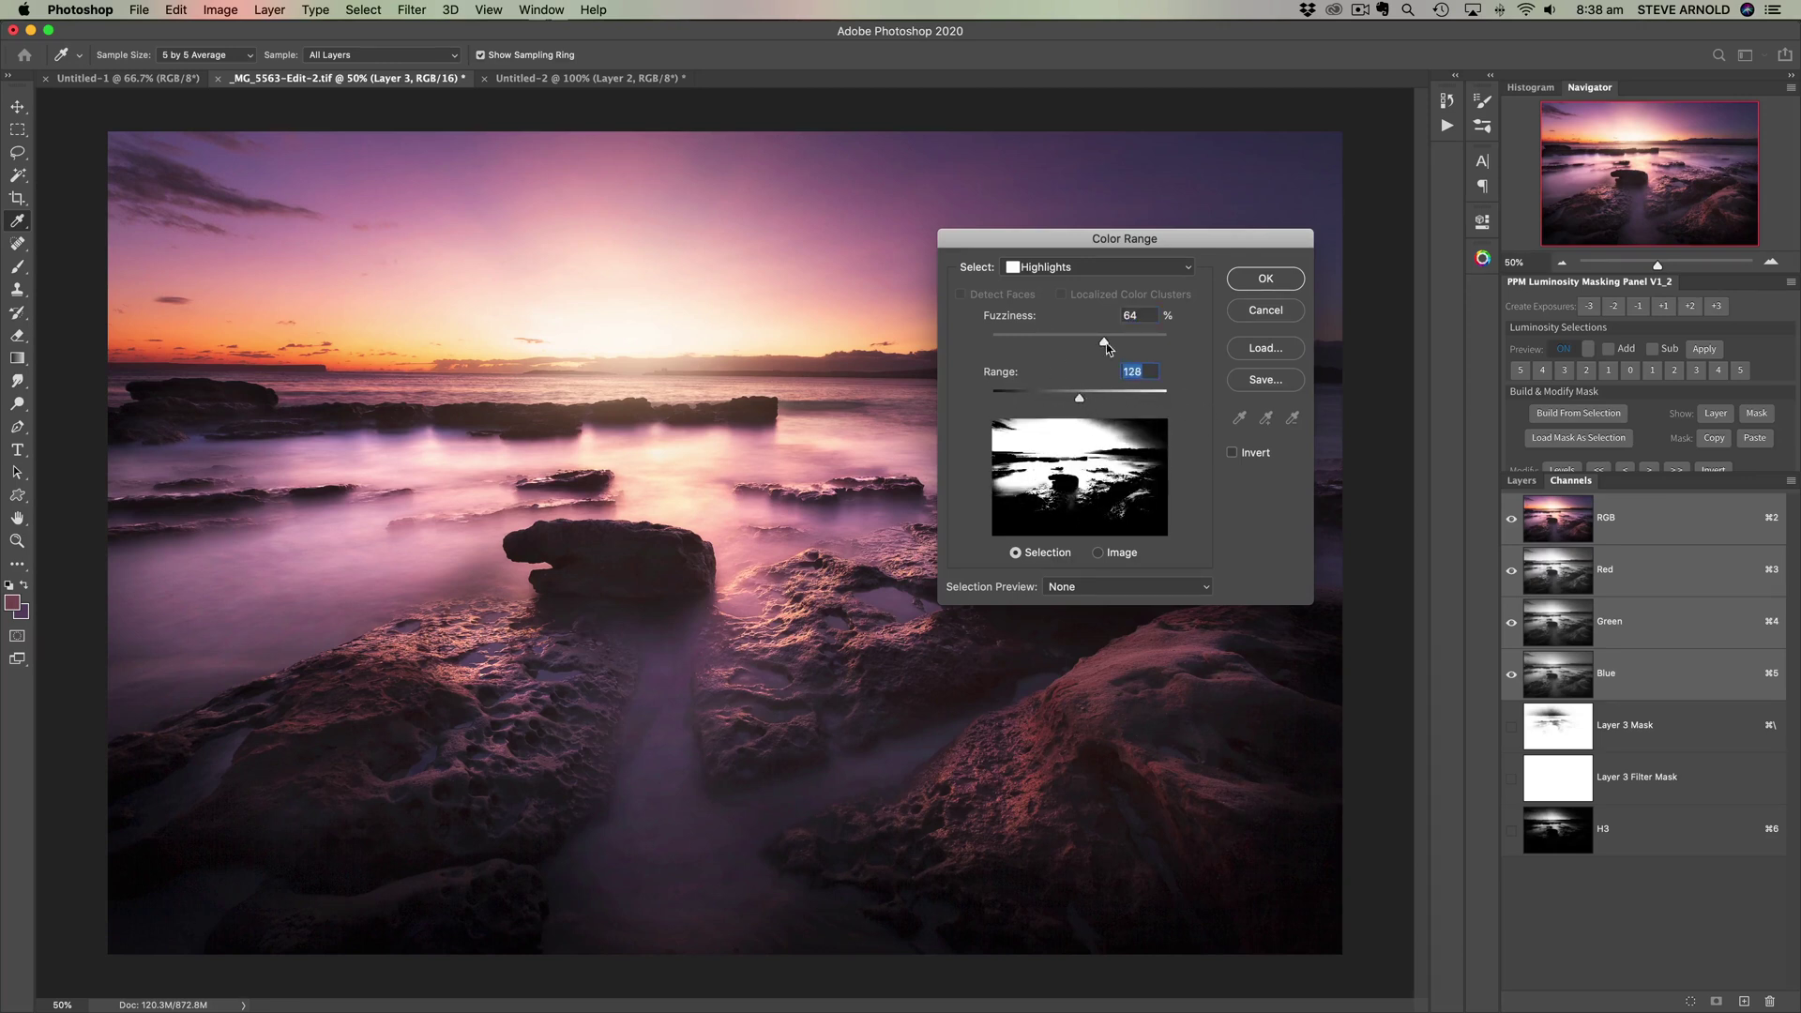
mouse_move(1078, 397)
mouse_down()
mouse_move(1027, 400)
mouse_move(1188, 401)
mouse_move(1113, 403)
mouse_up()
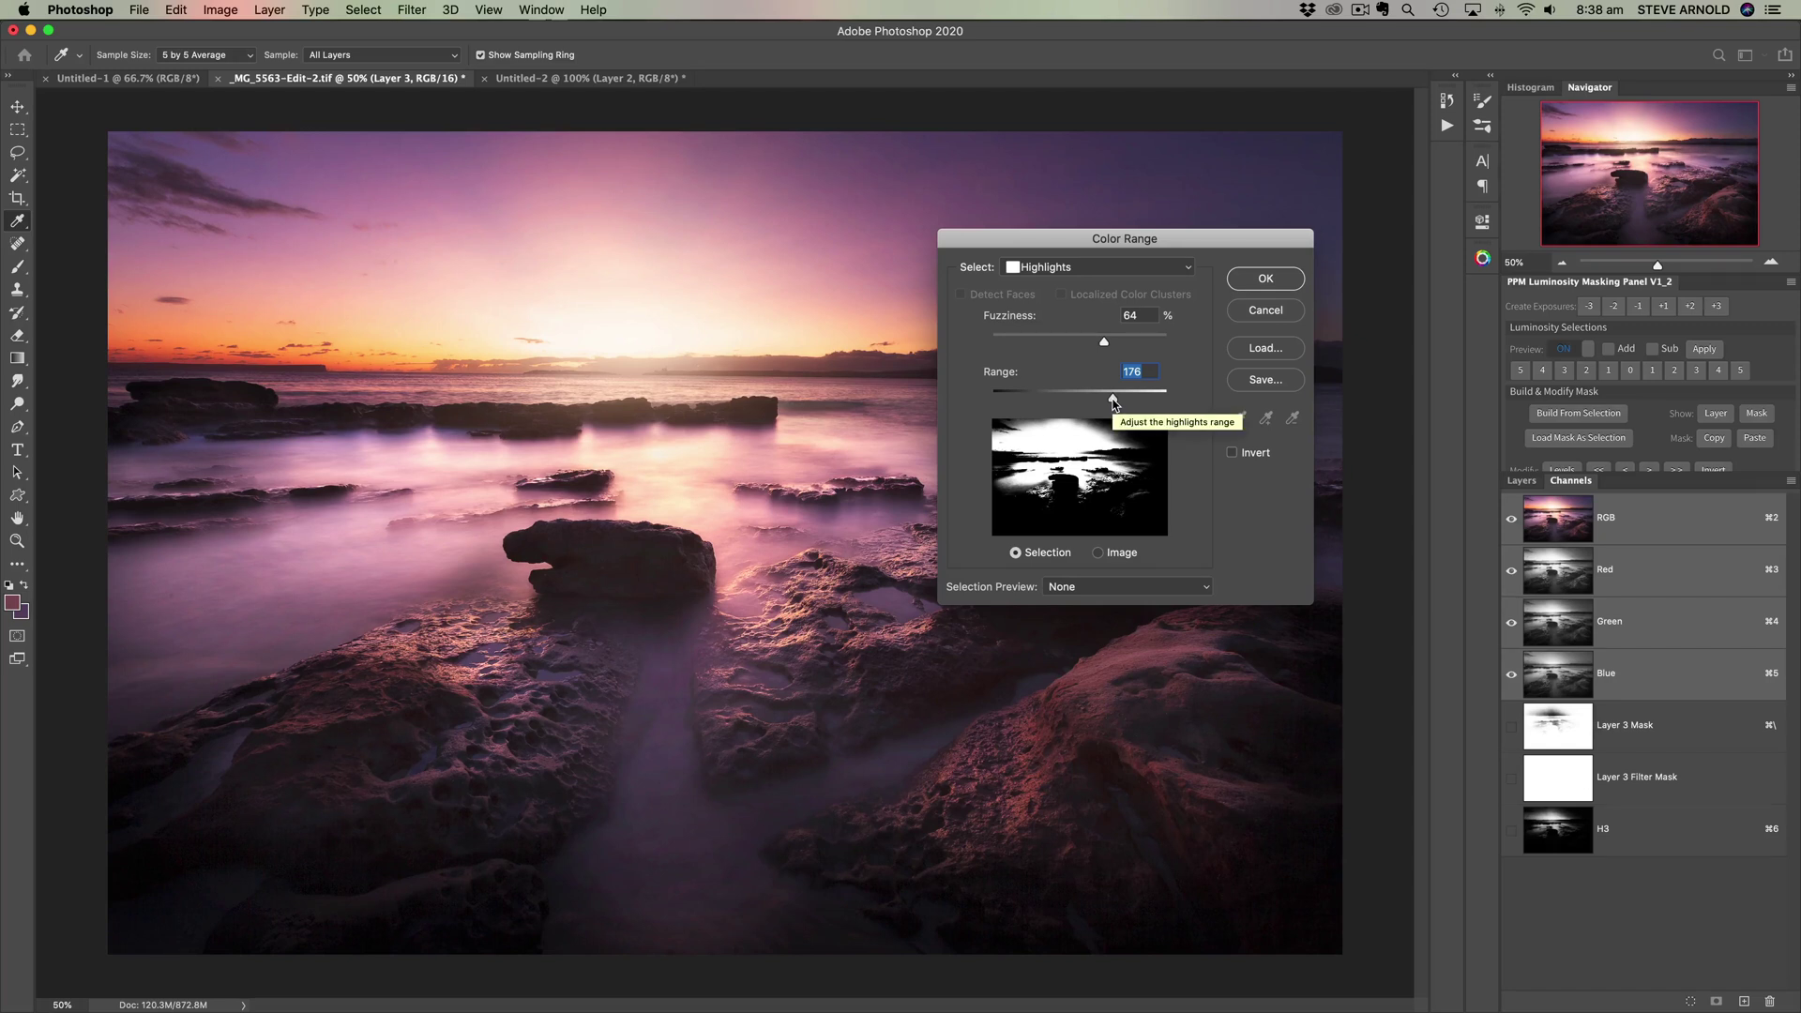
drag(1112, 396, 1133, 400)
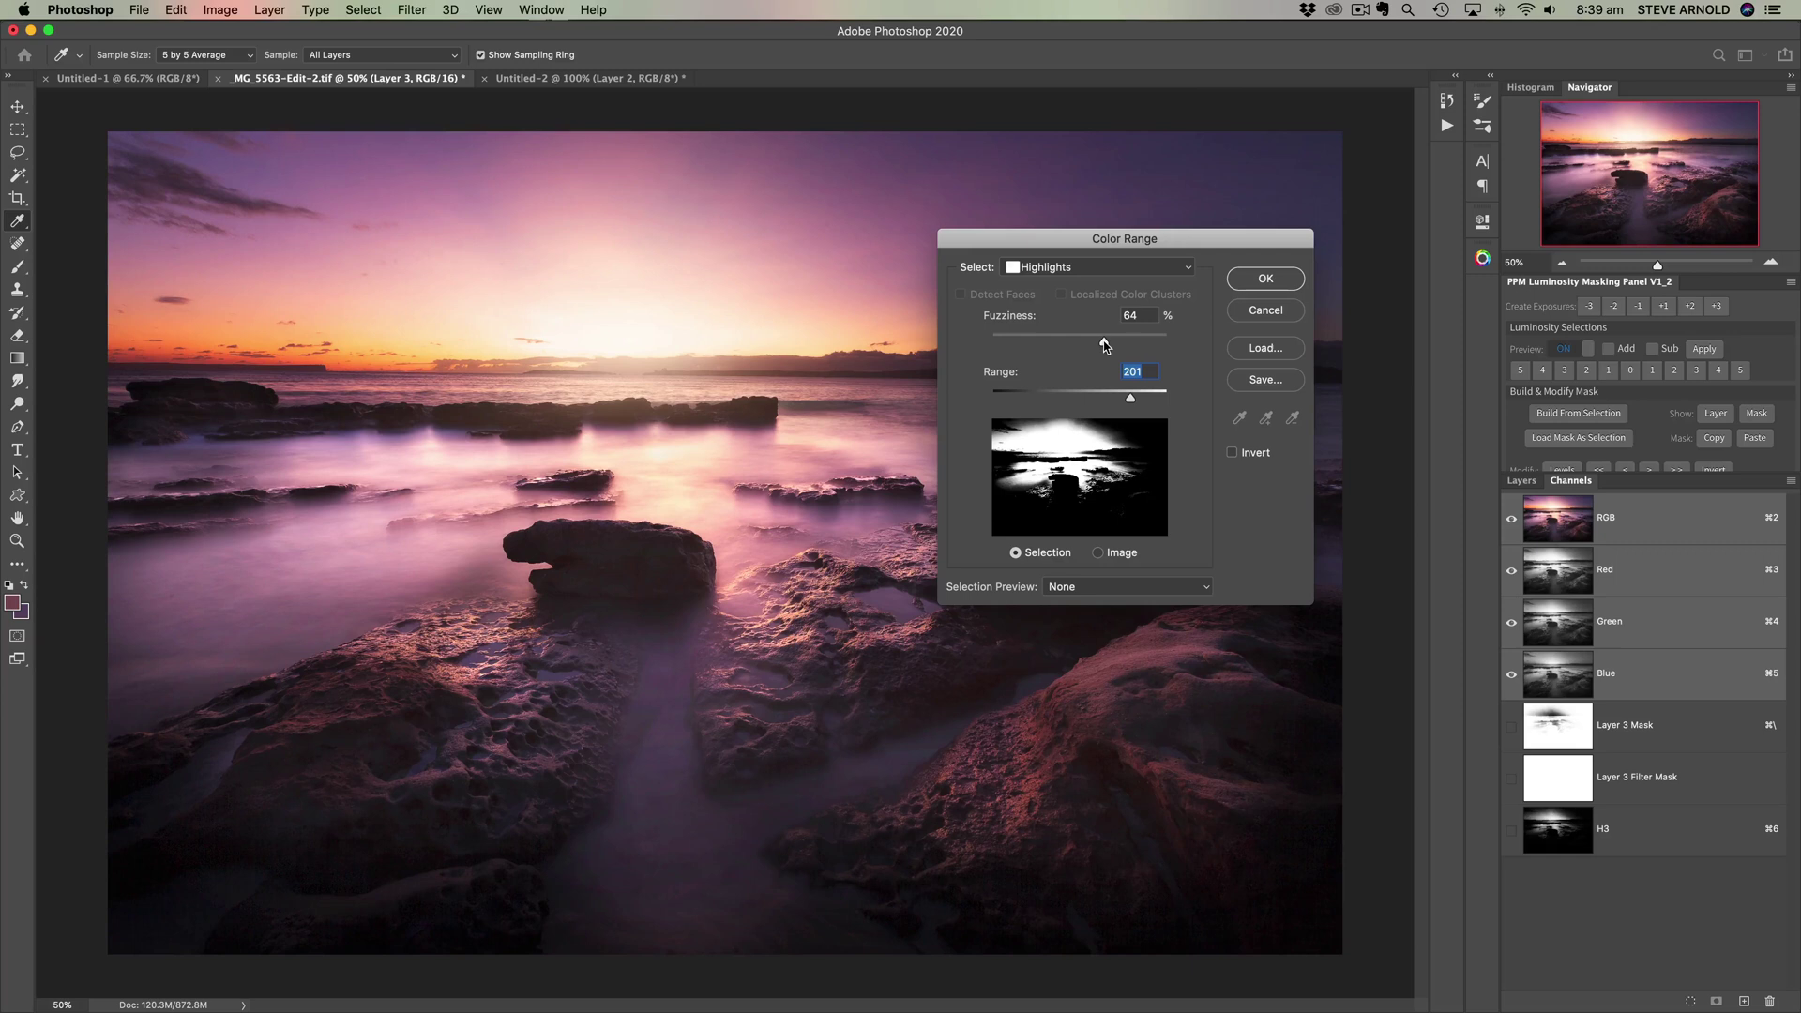
drag(1104, 346, 957, 347)
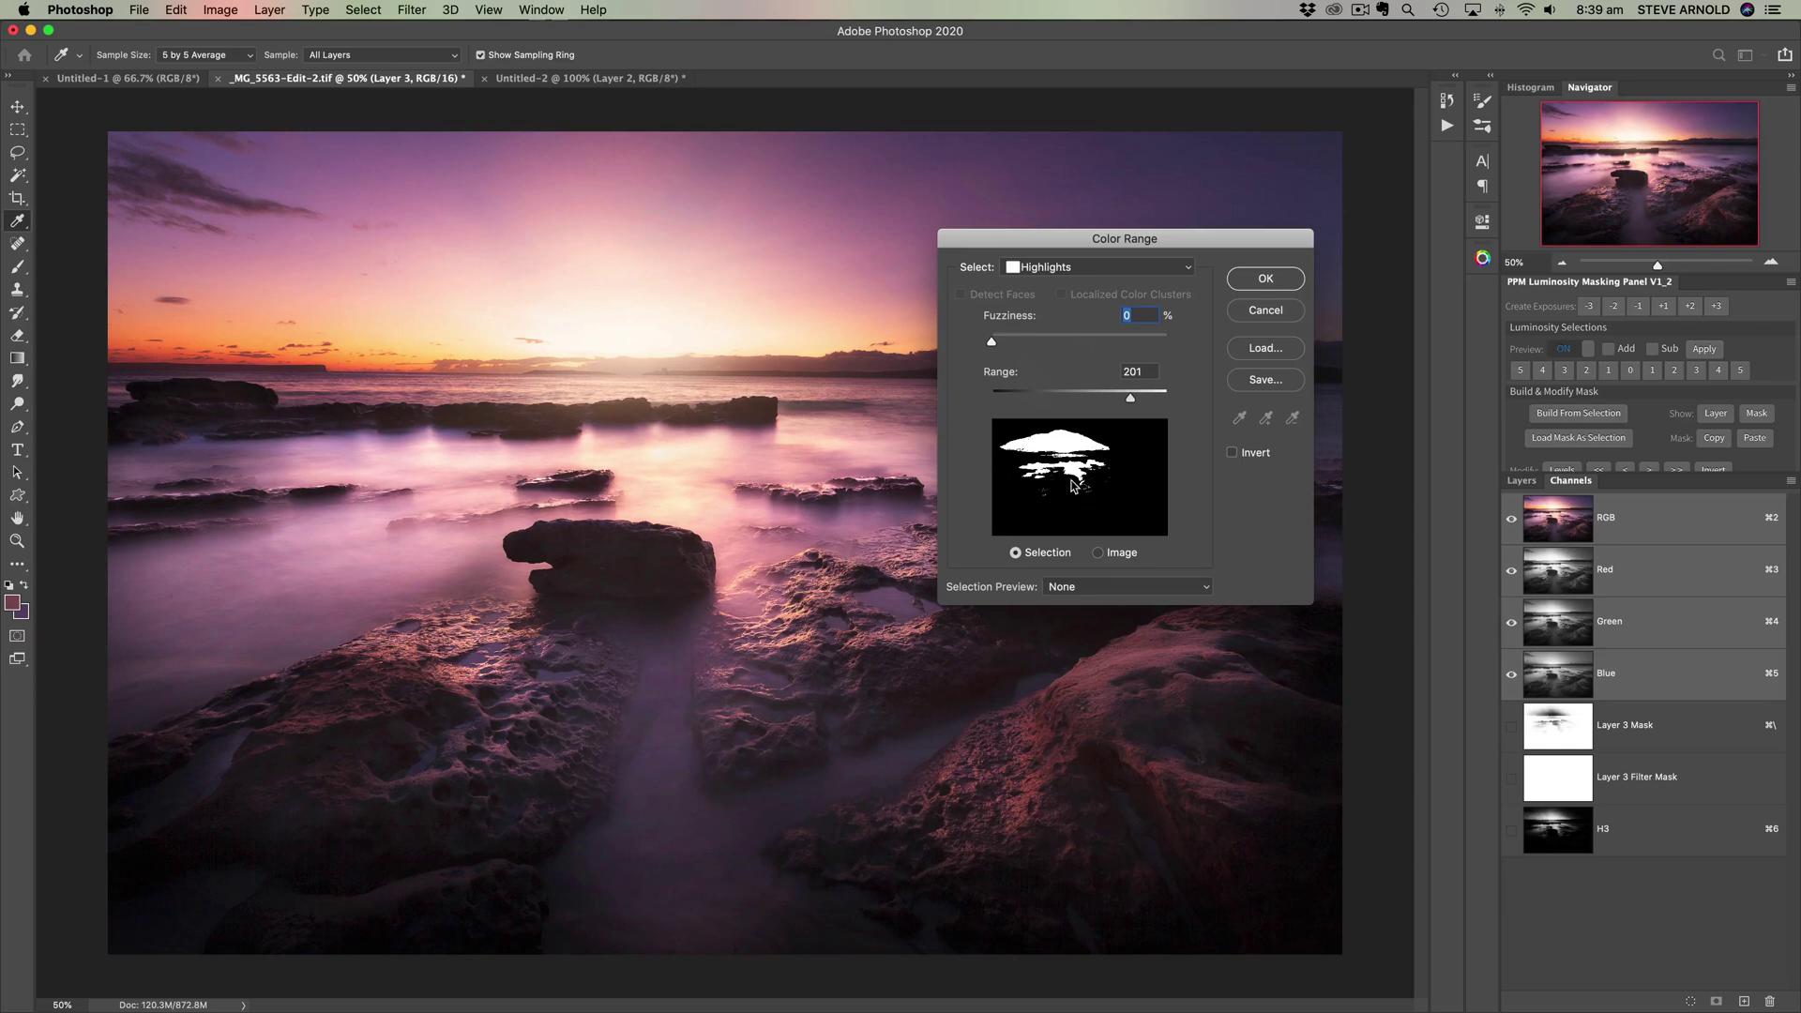
- Set Highlights to Range 255 and Fuzziness 50, then confirm with OK
click(1131, 401)
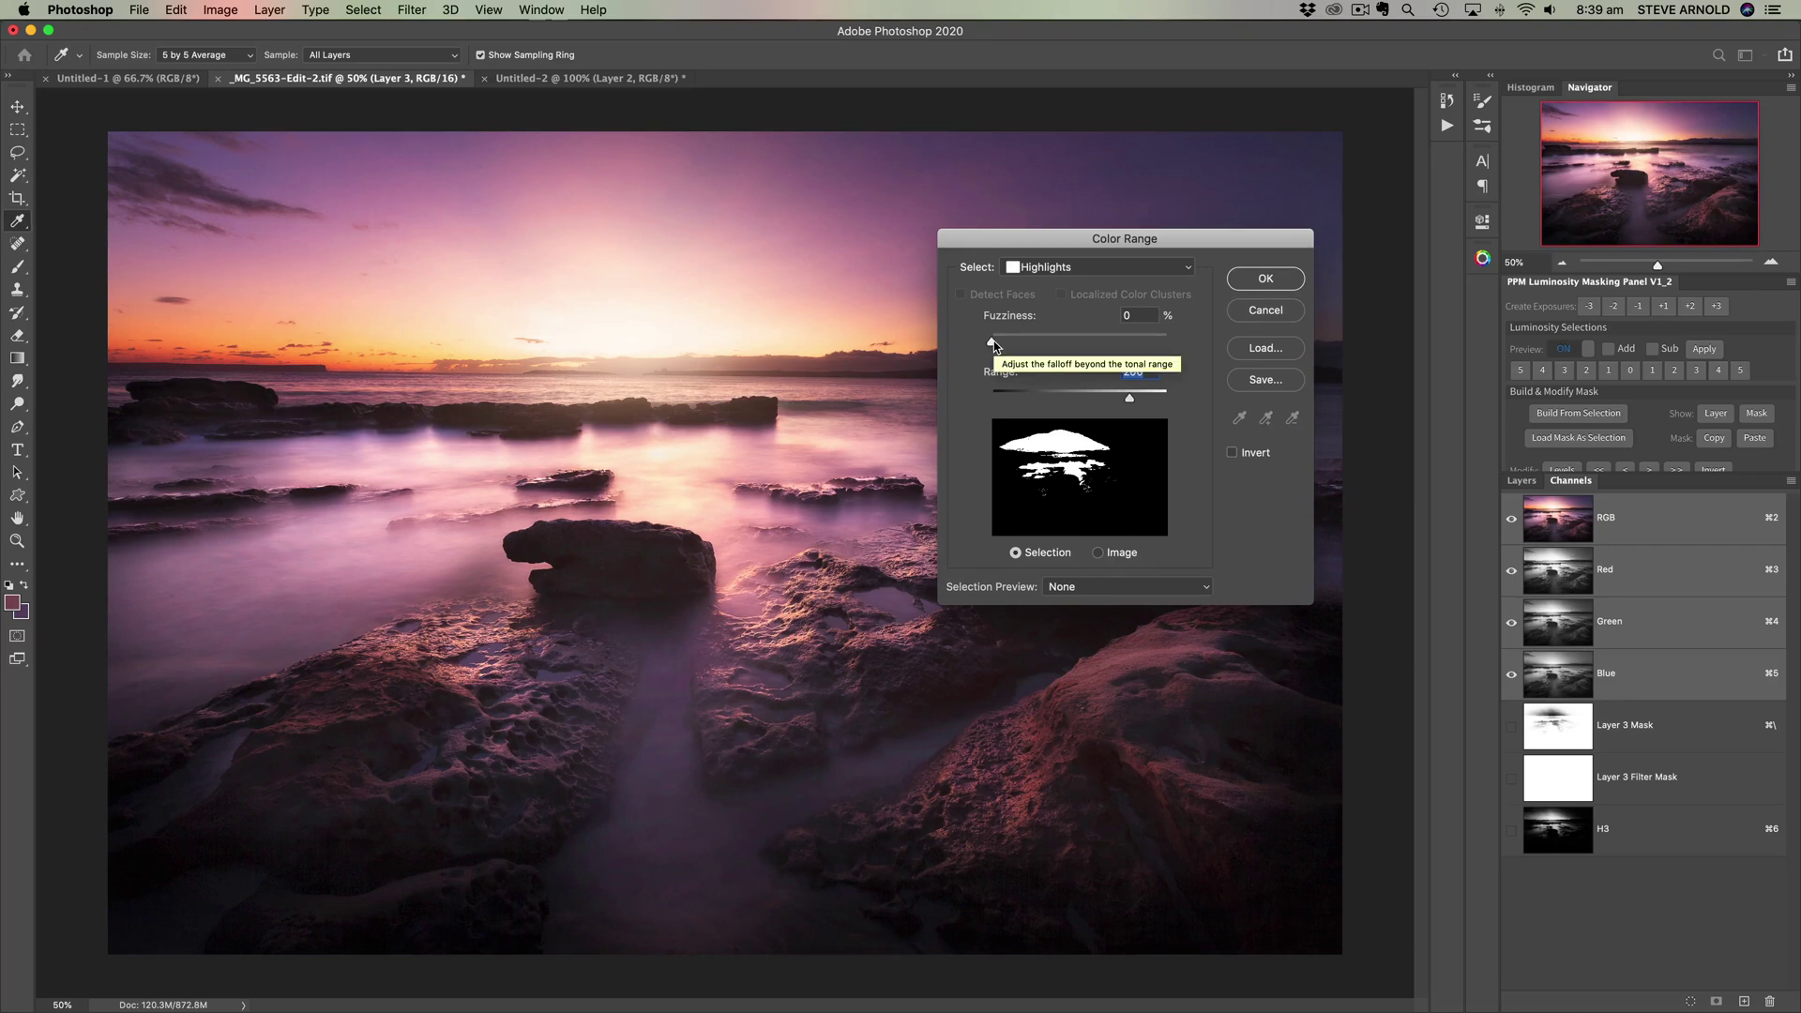
drag(993, 341, 1187, 345)
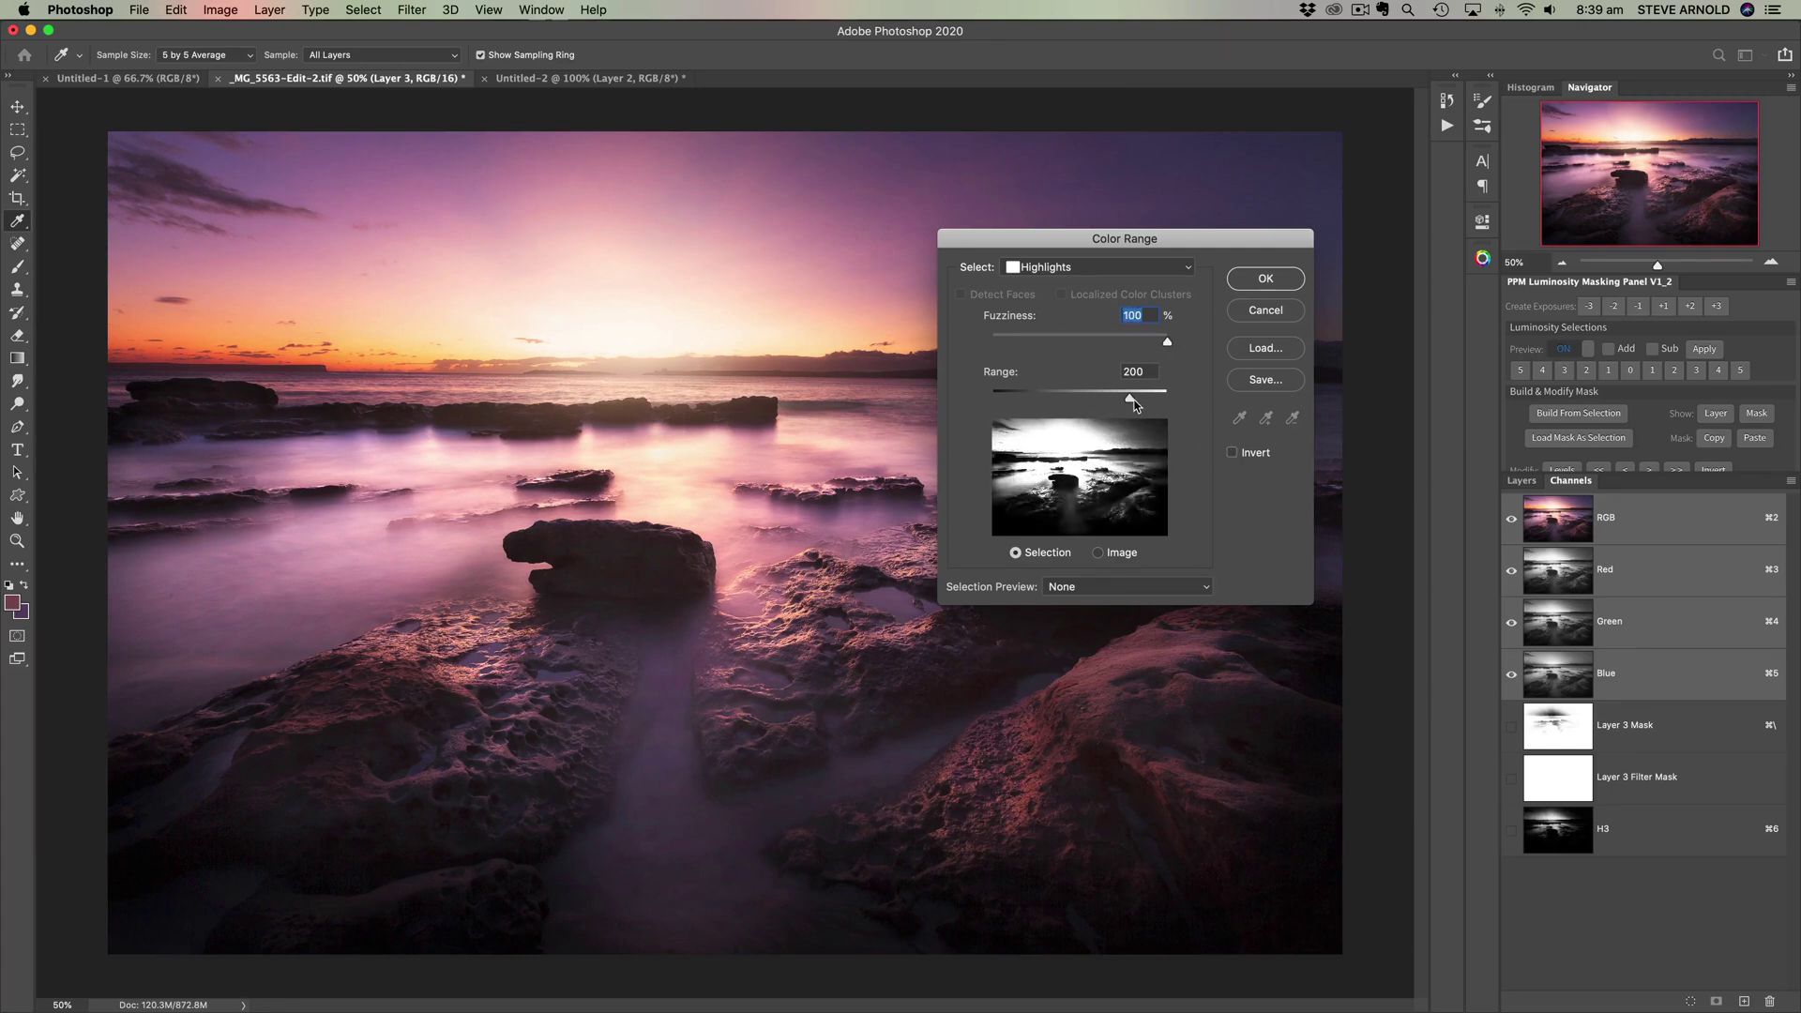
drag(1130, 403, 1210, 403)
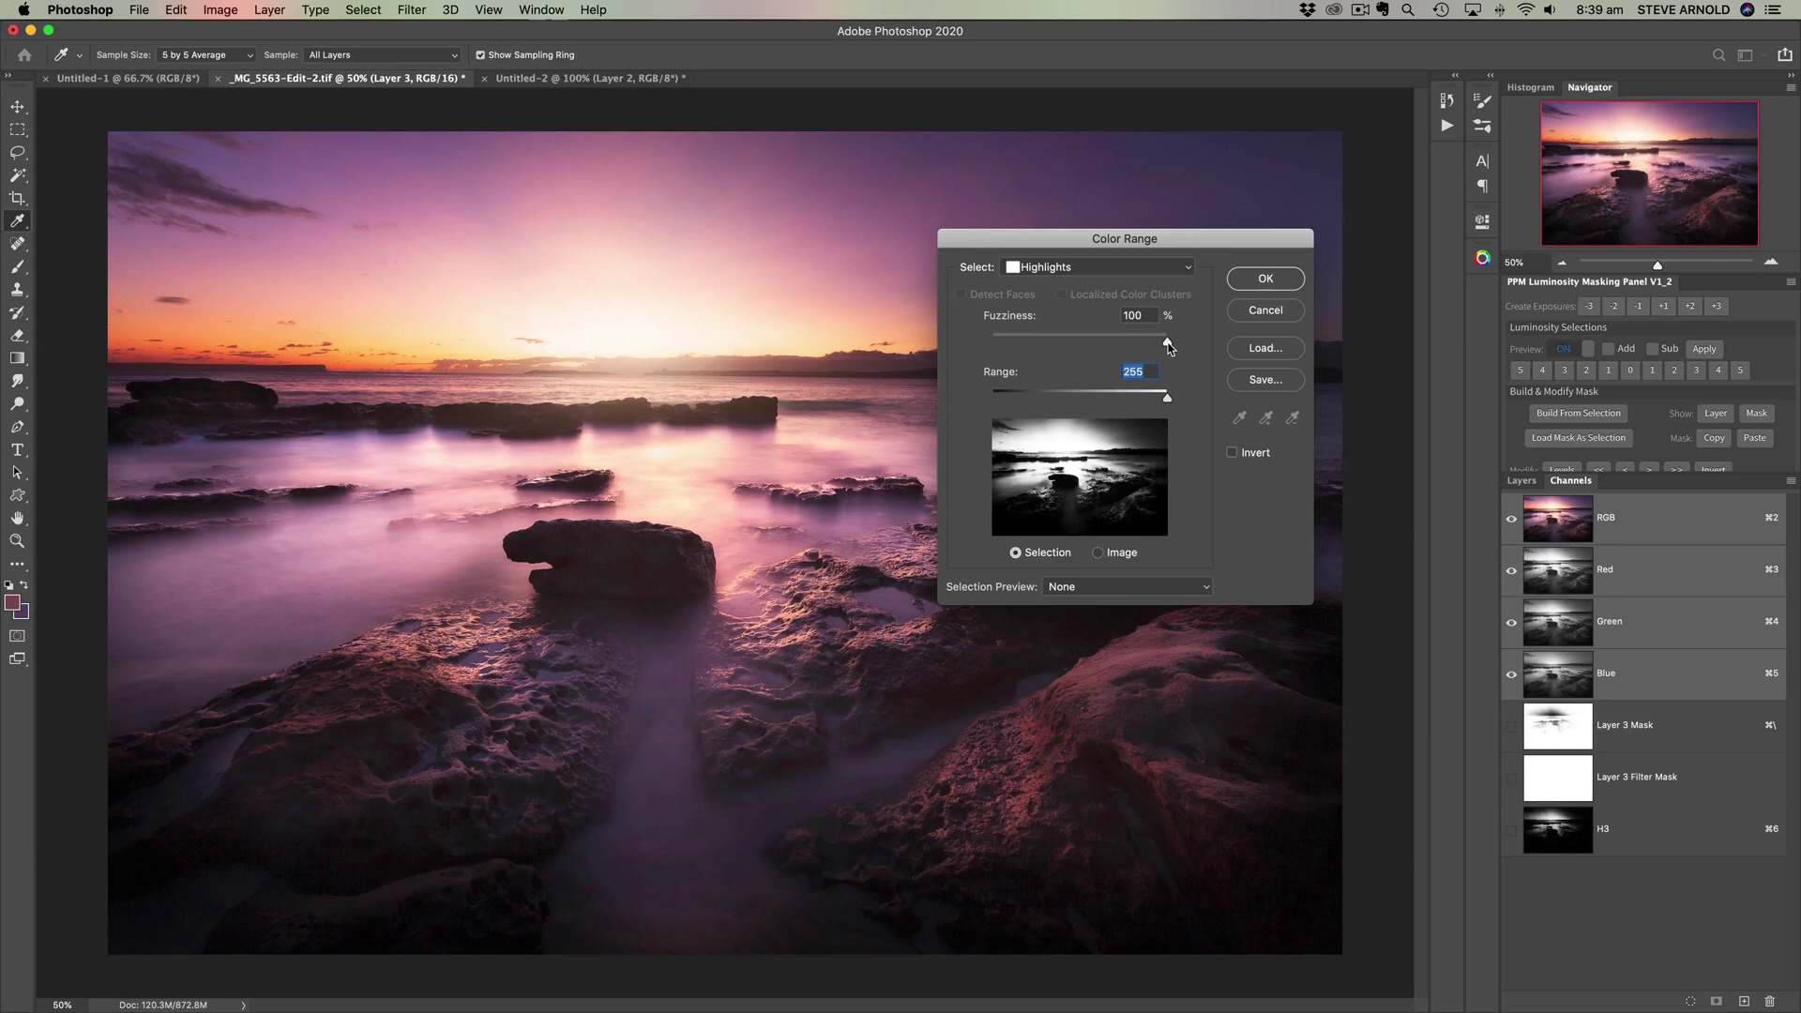
drag(1168, 343, 1090, 349)
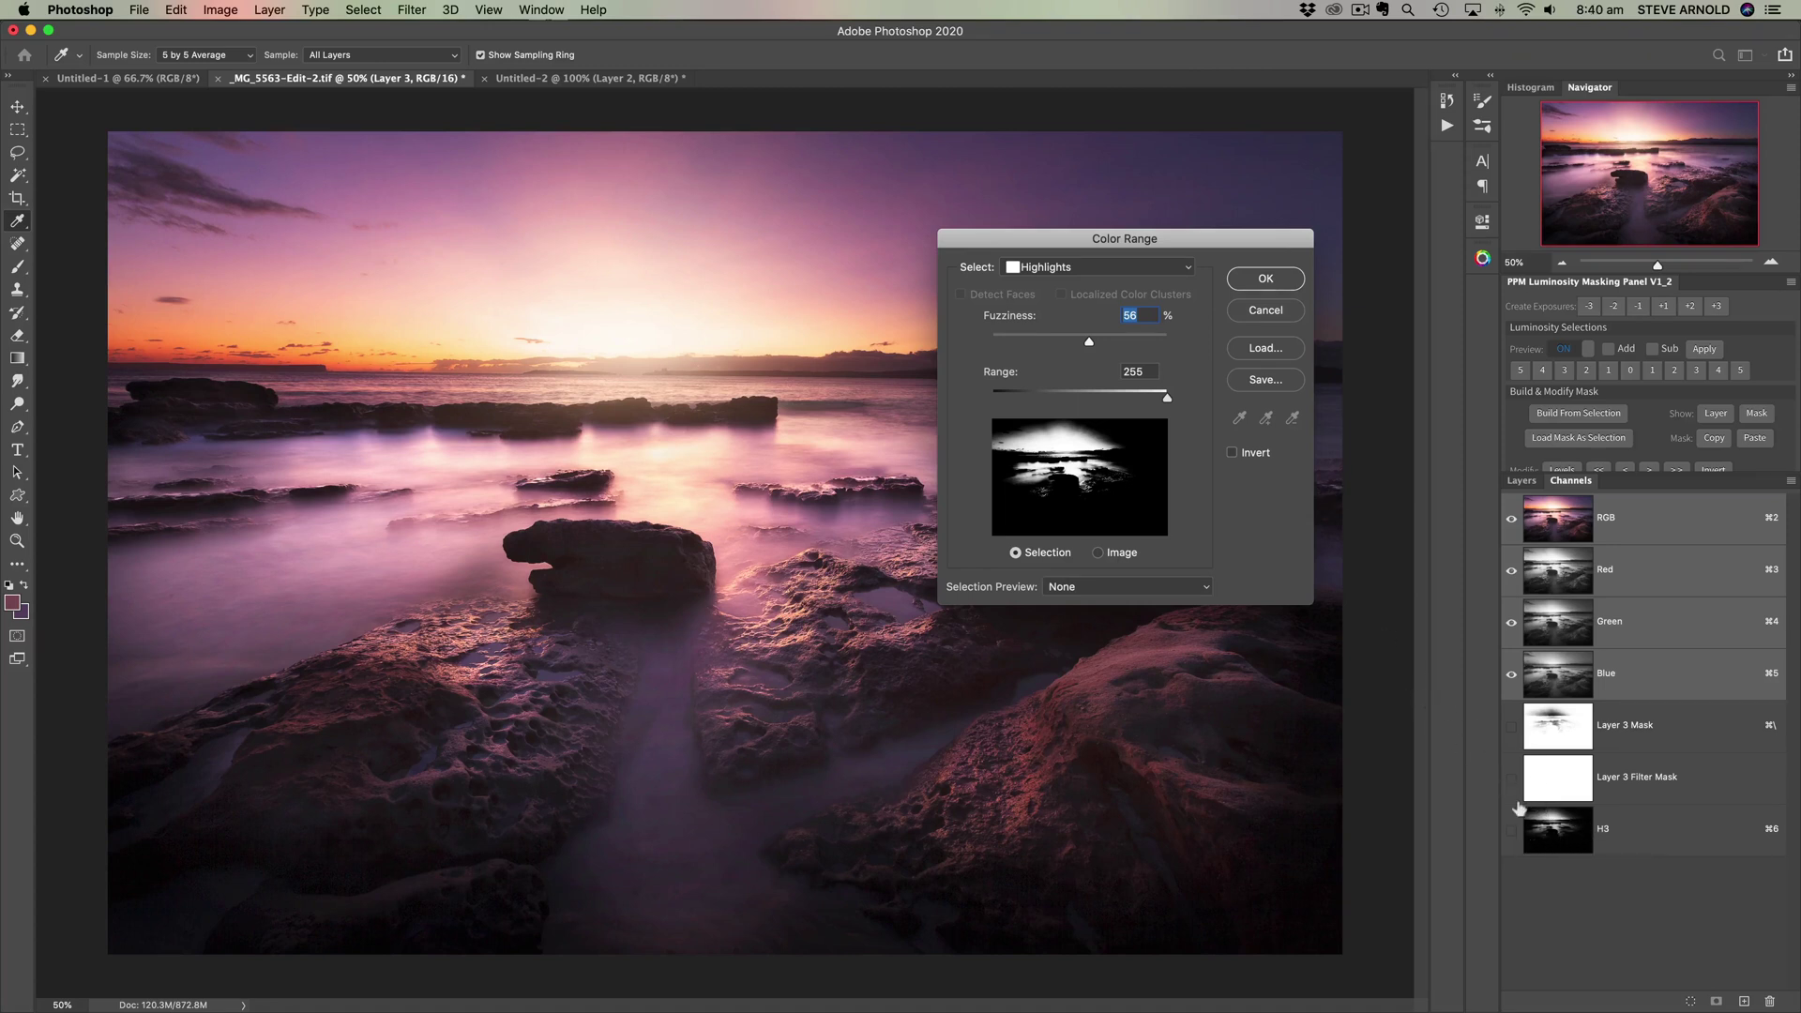
drag(1088, 342, 1085, 347)
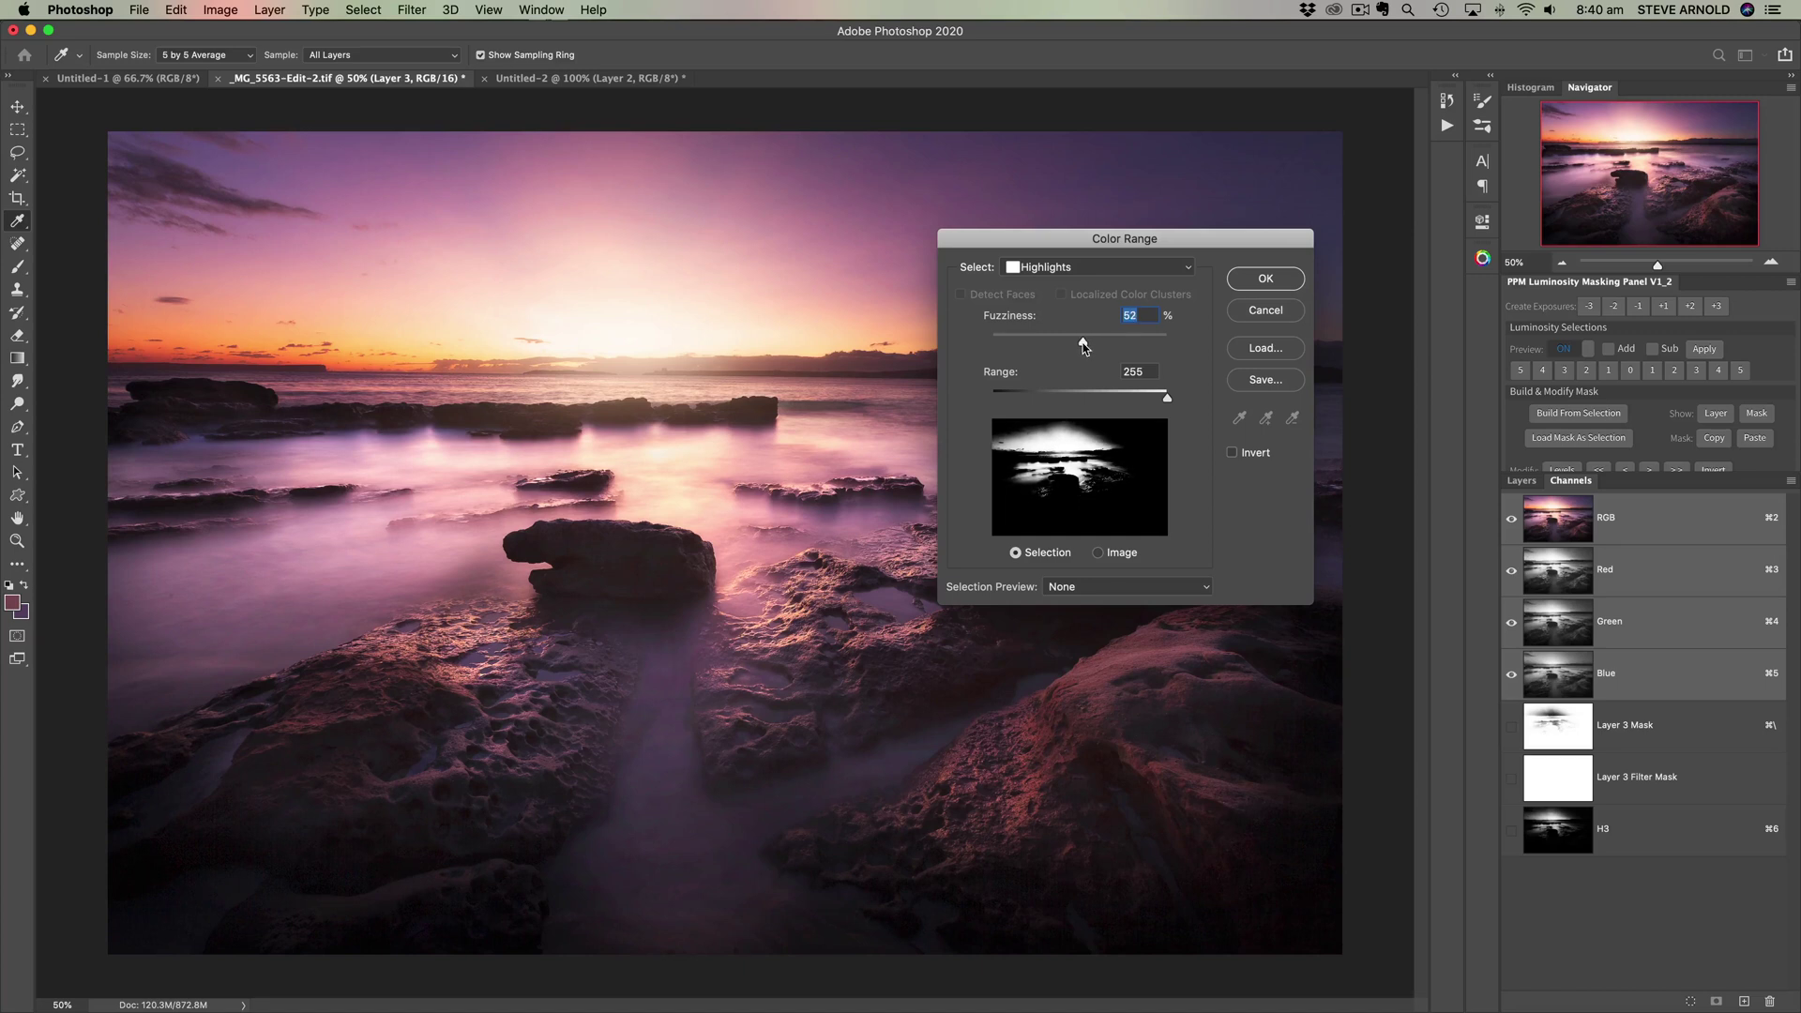
drag(1078, 345, 1079, 346)
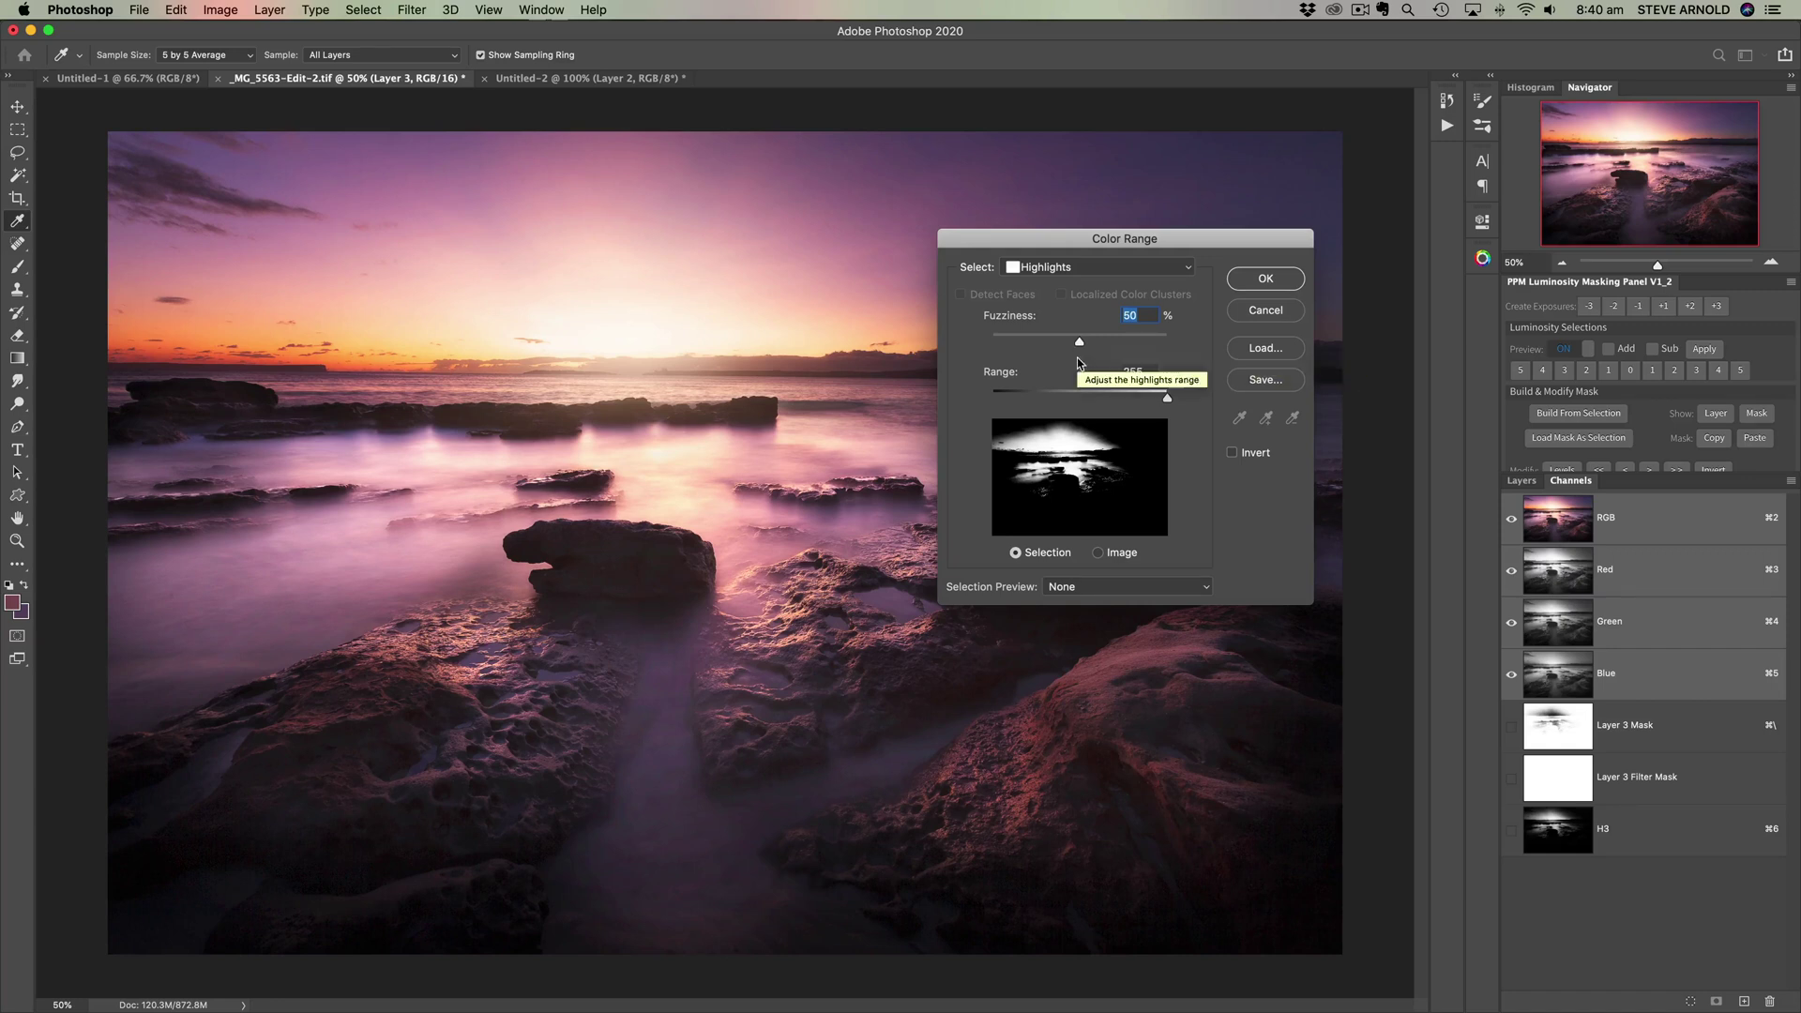
click(1267, 280)
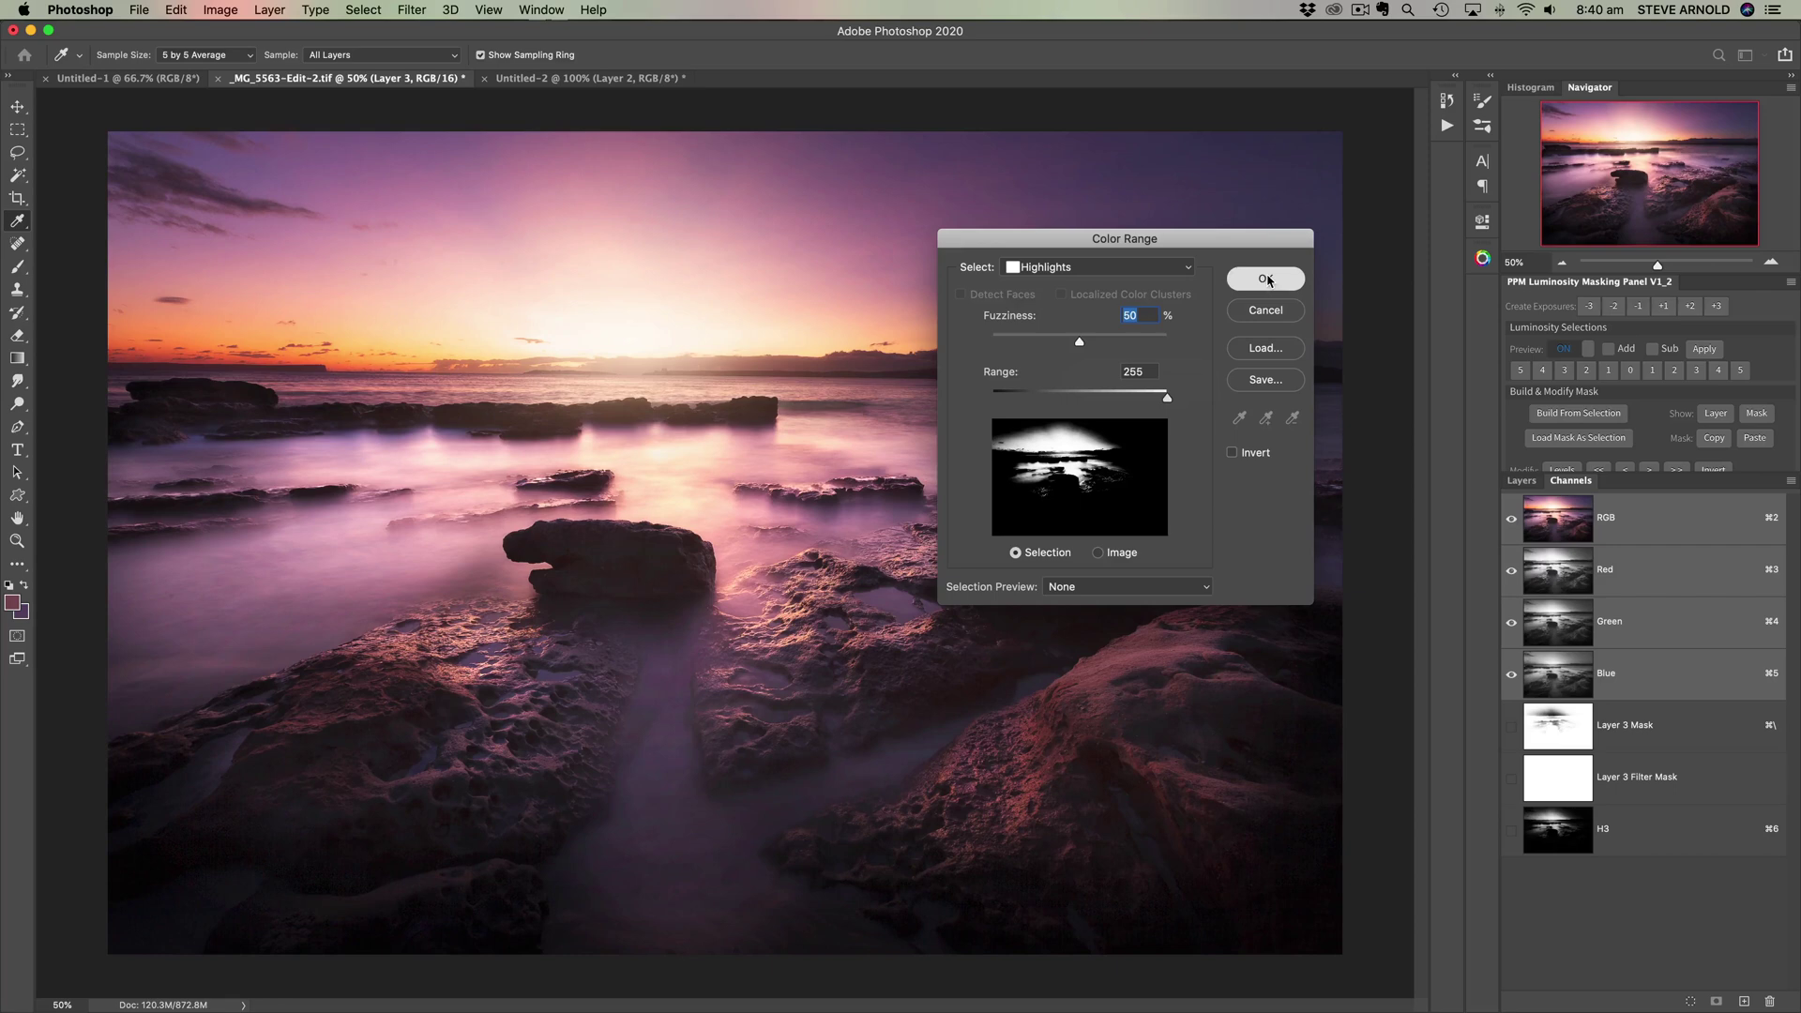
- Save the highlights selection as a channel named CR and deselect
key(v)
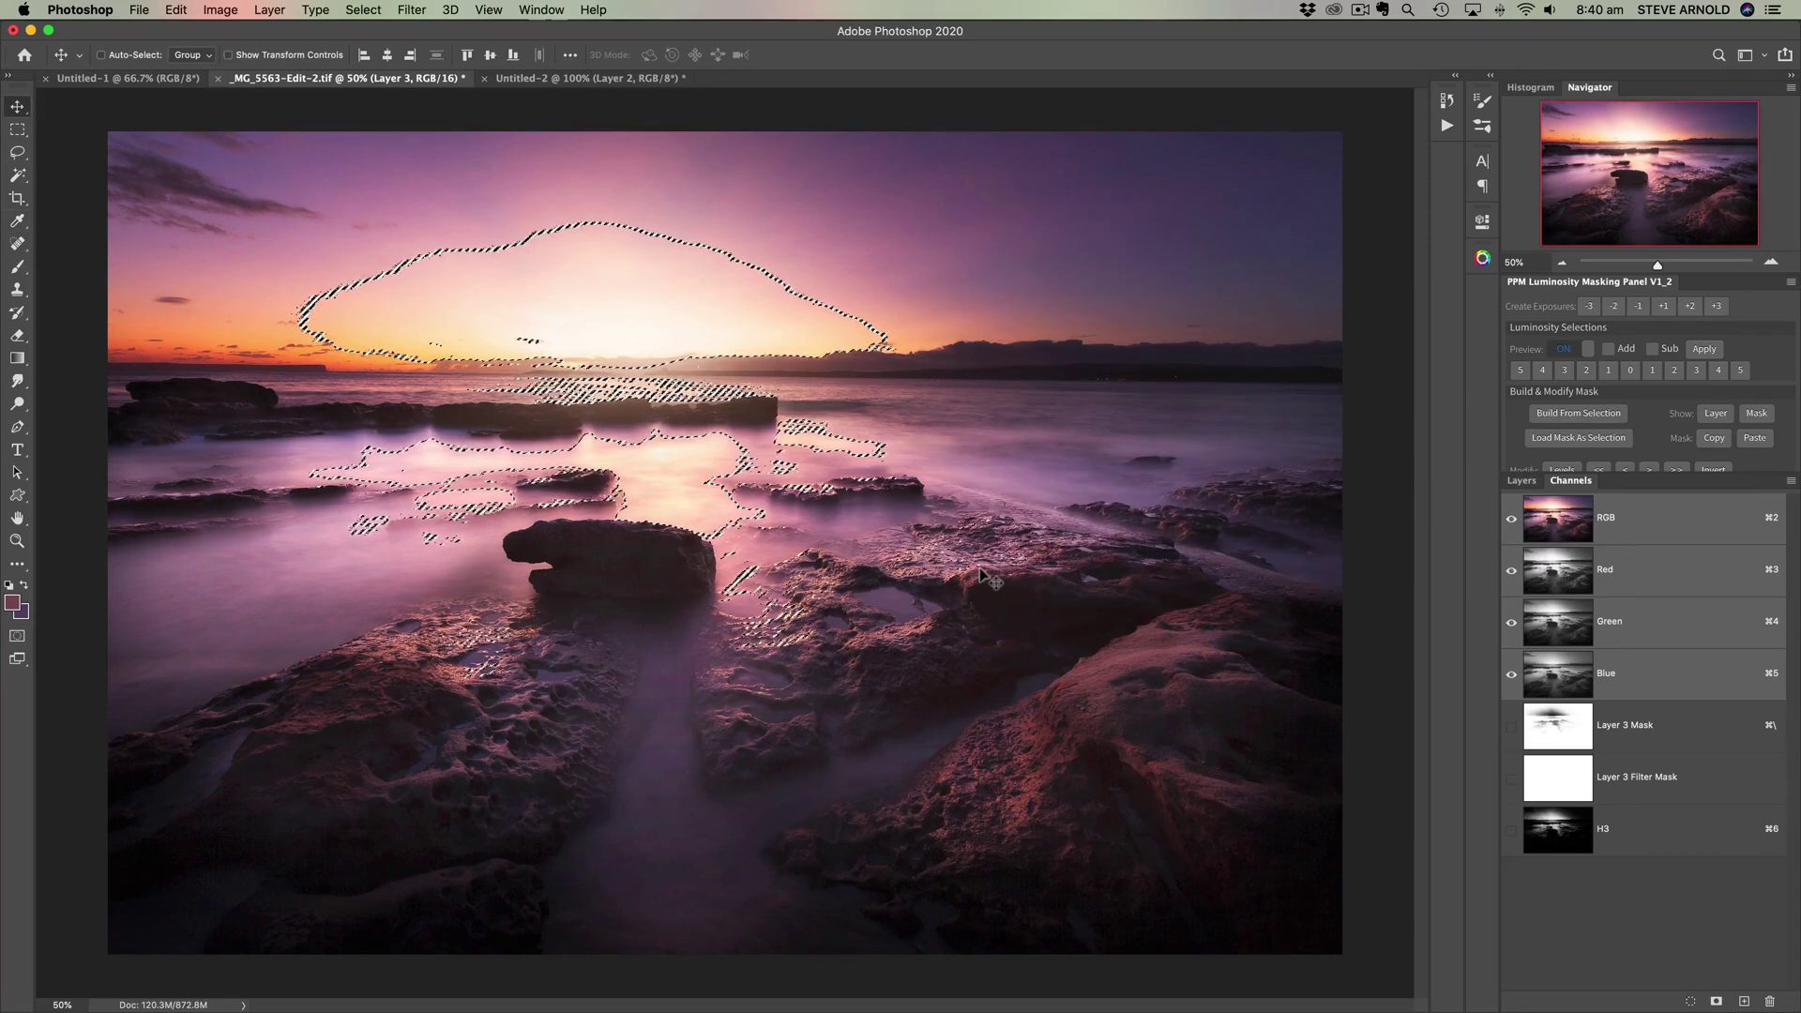
click(1716, 1001)
double_click(1613, 881)
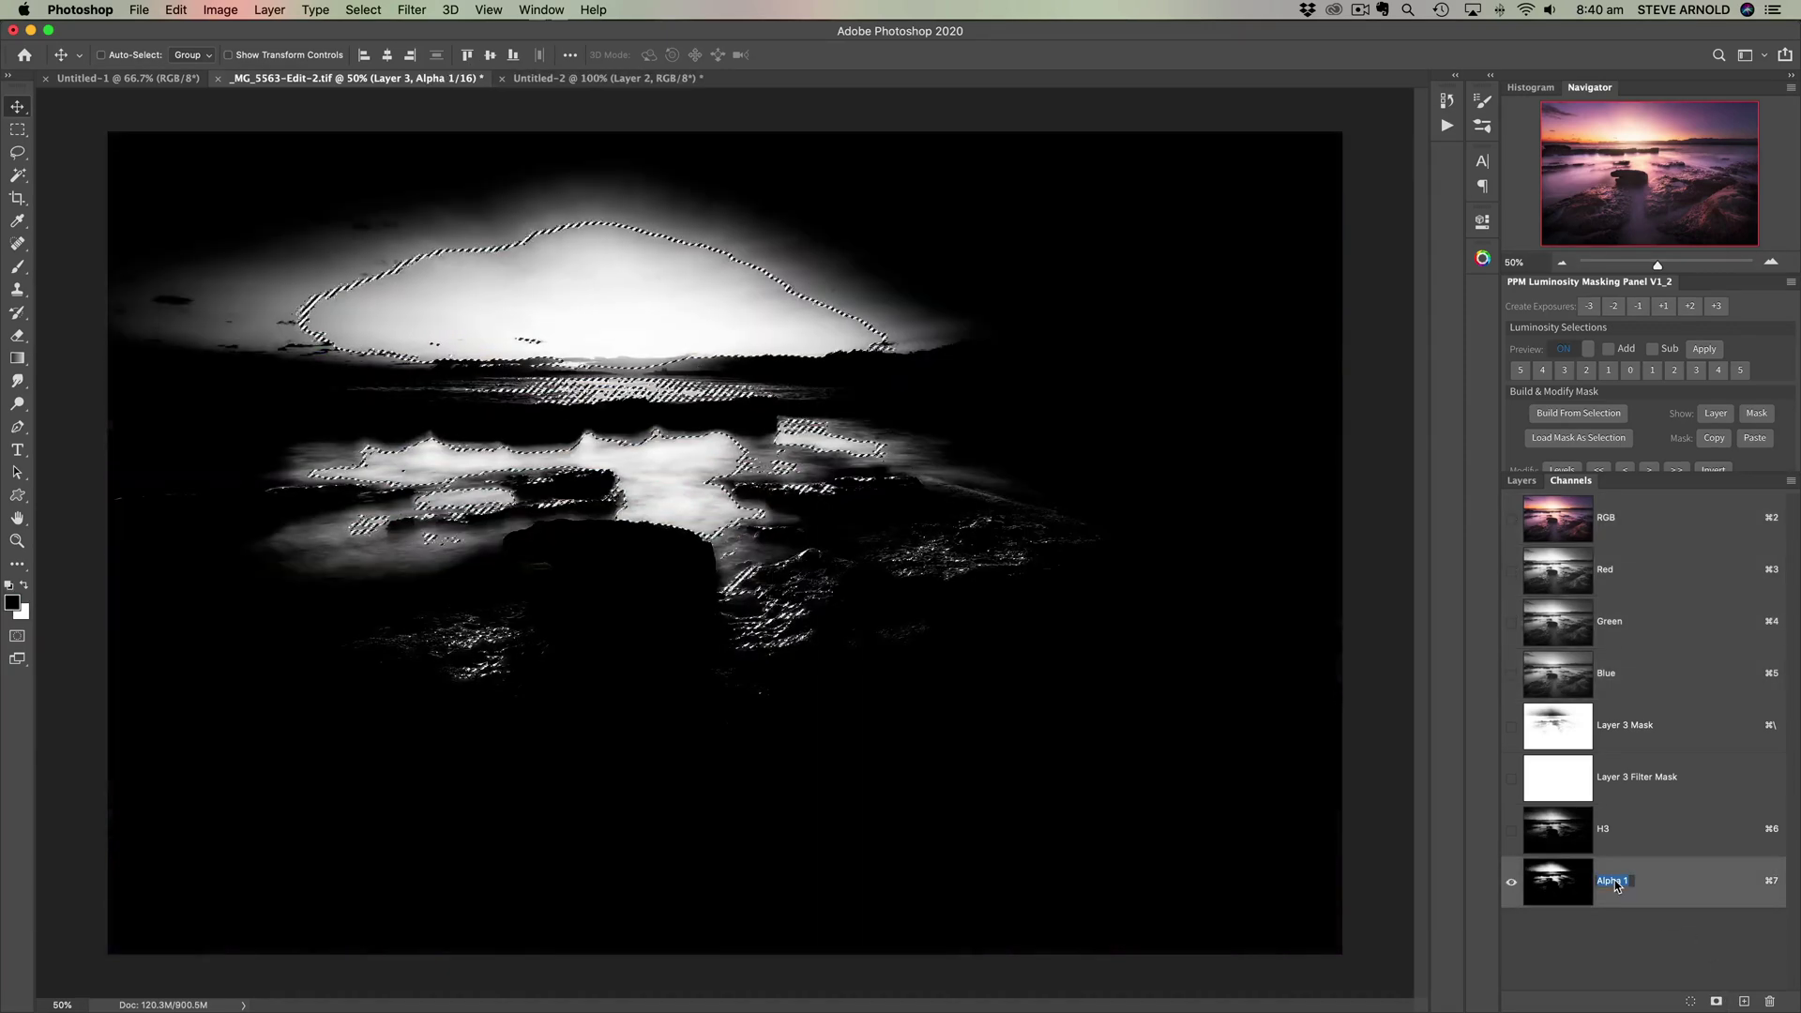
text(CR)
key(Return)
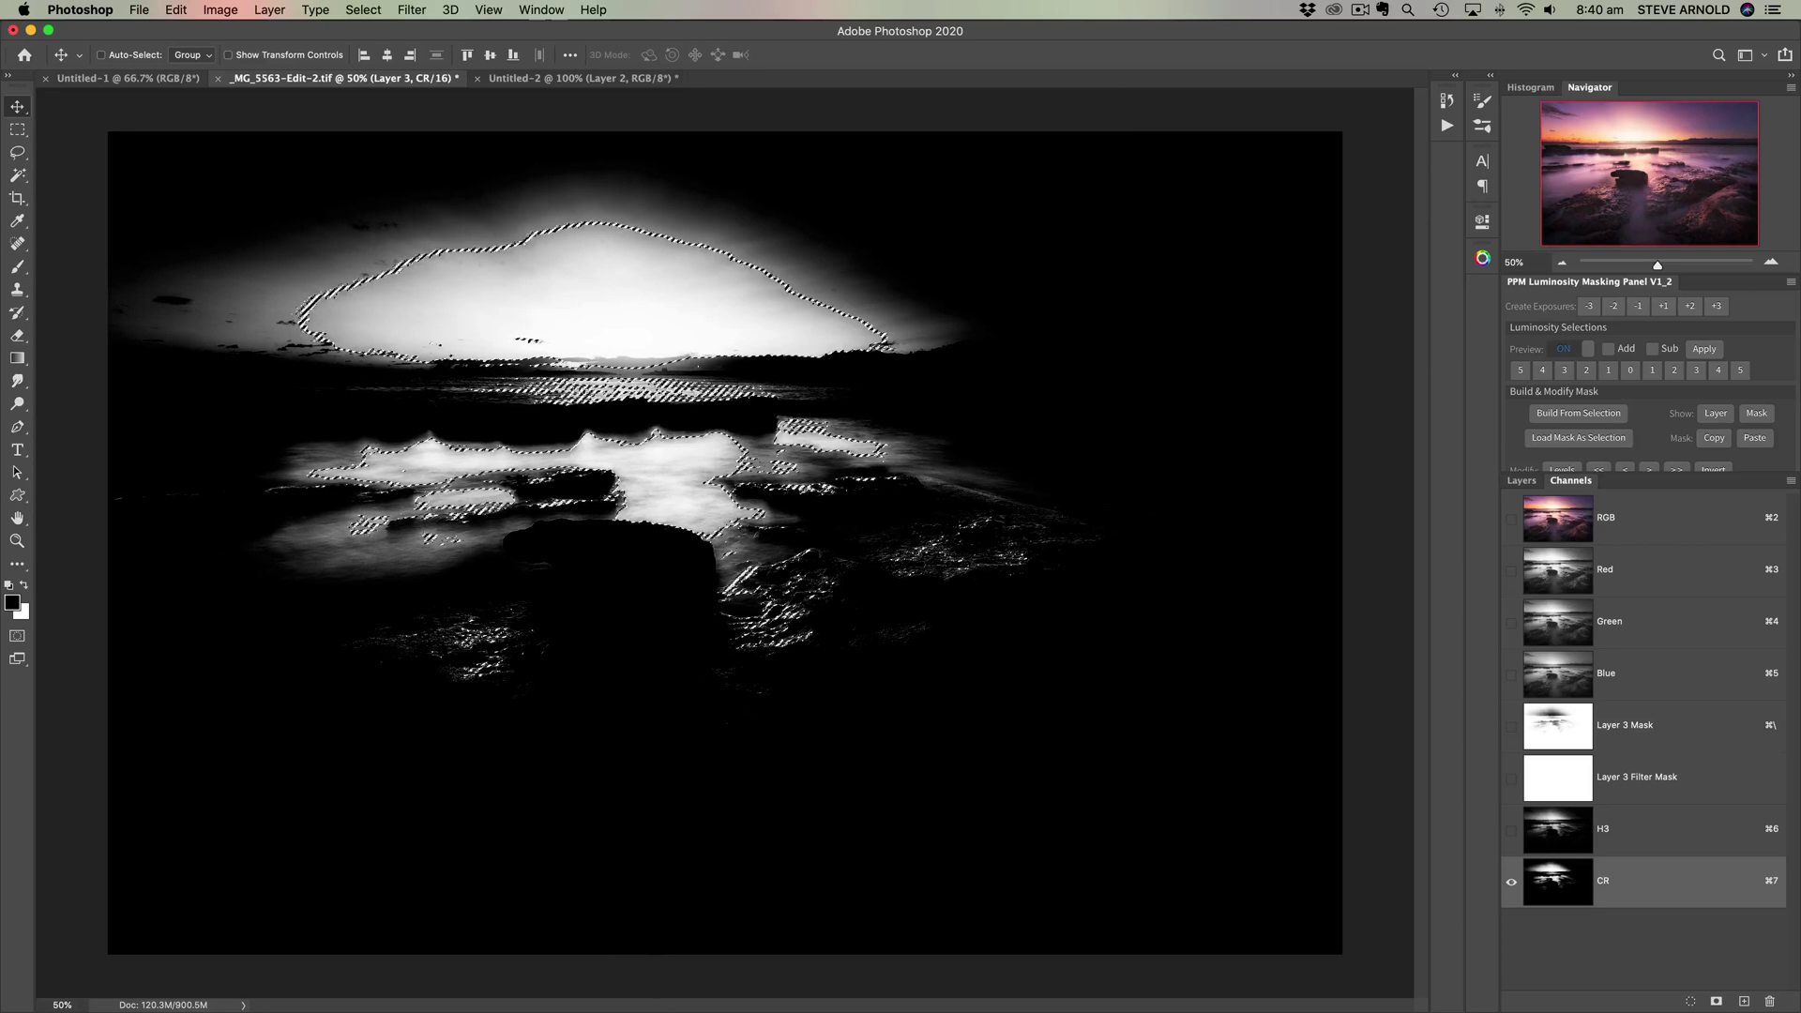
key(super+d)
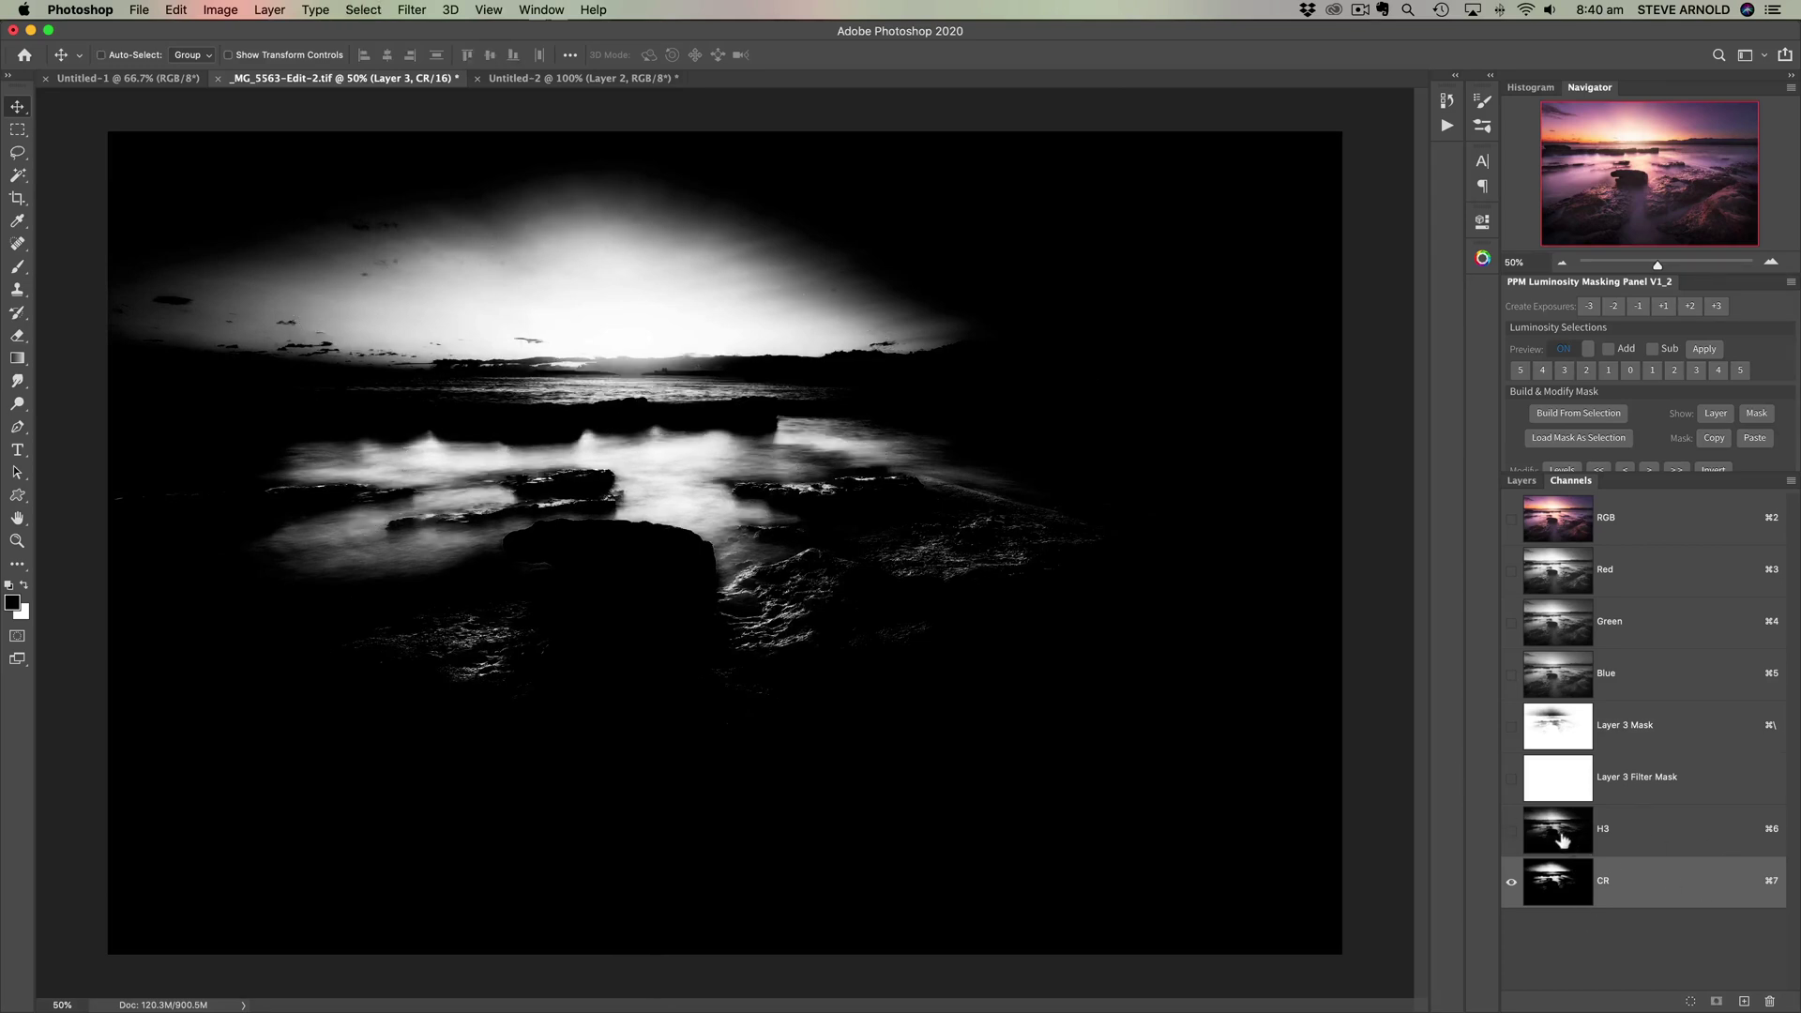
- Compare the H3 and CR channels, then return to the RGB composite
click(1562, 839)
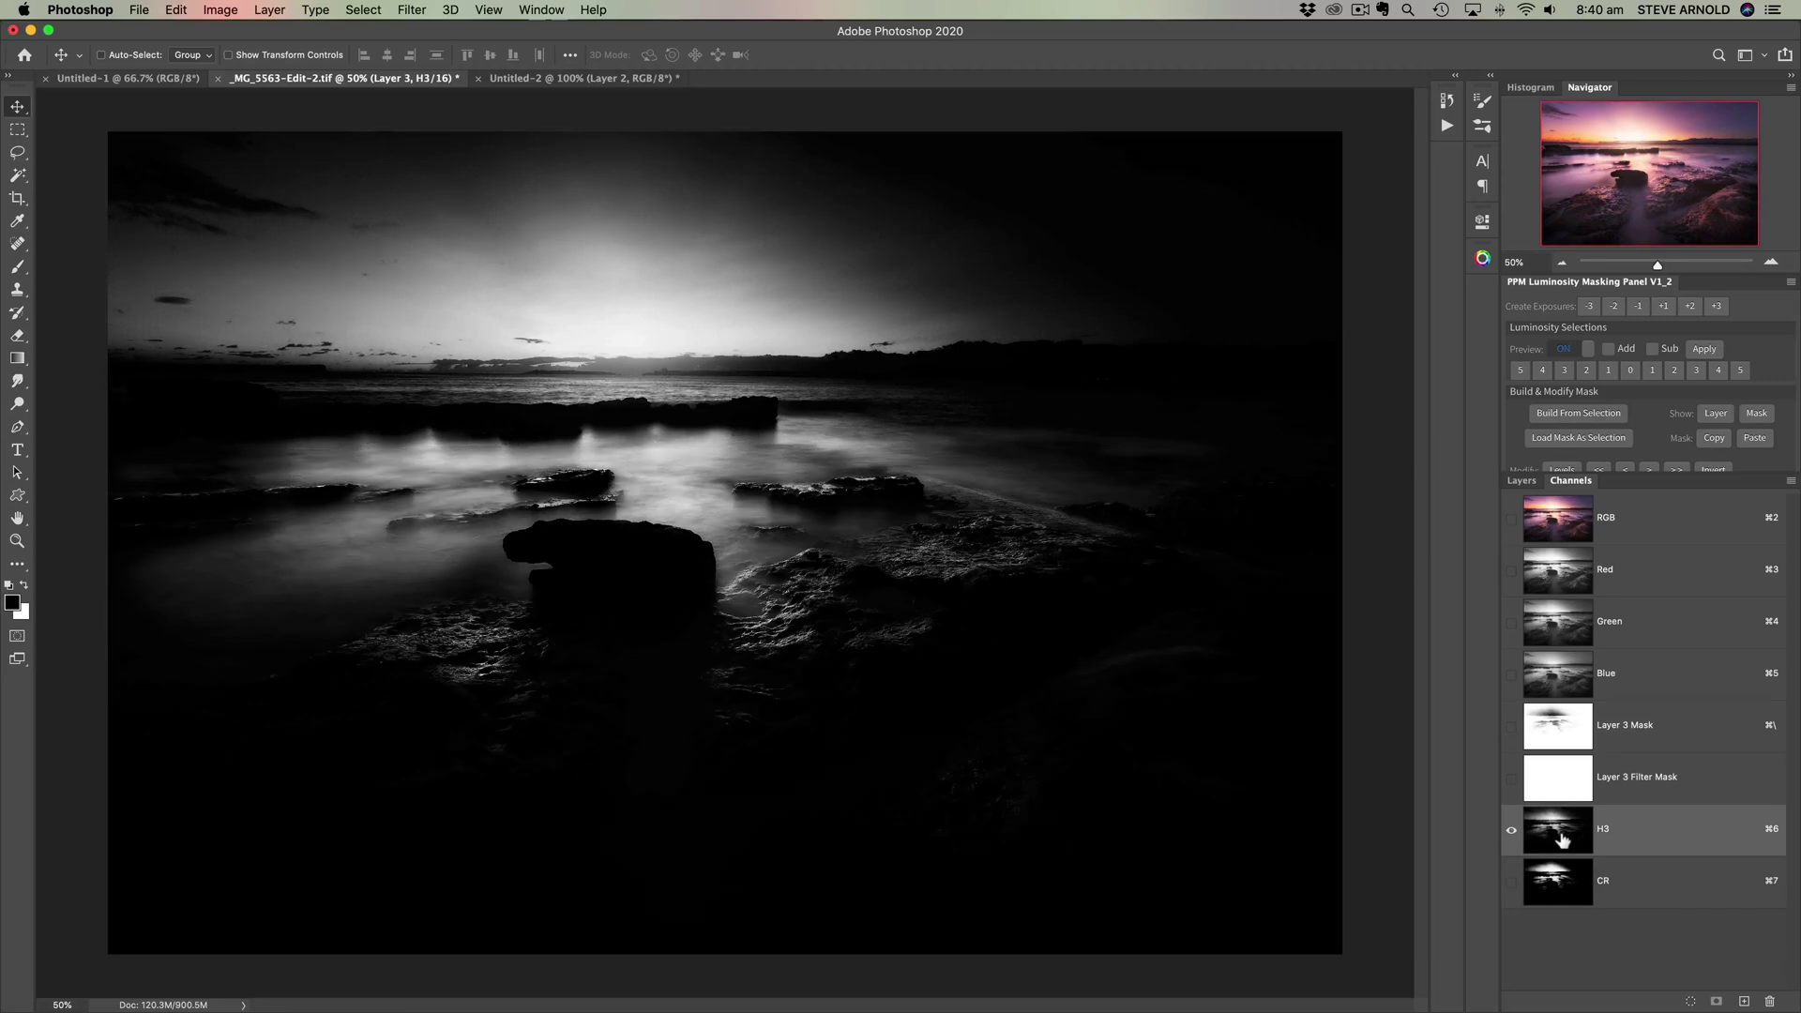
click(1566, 884)
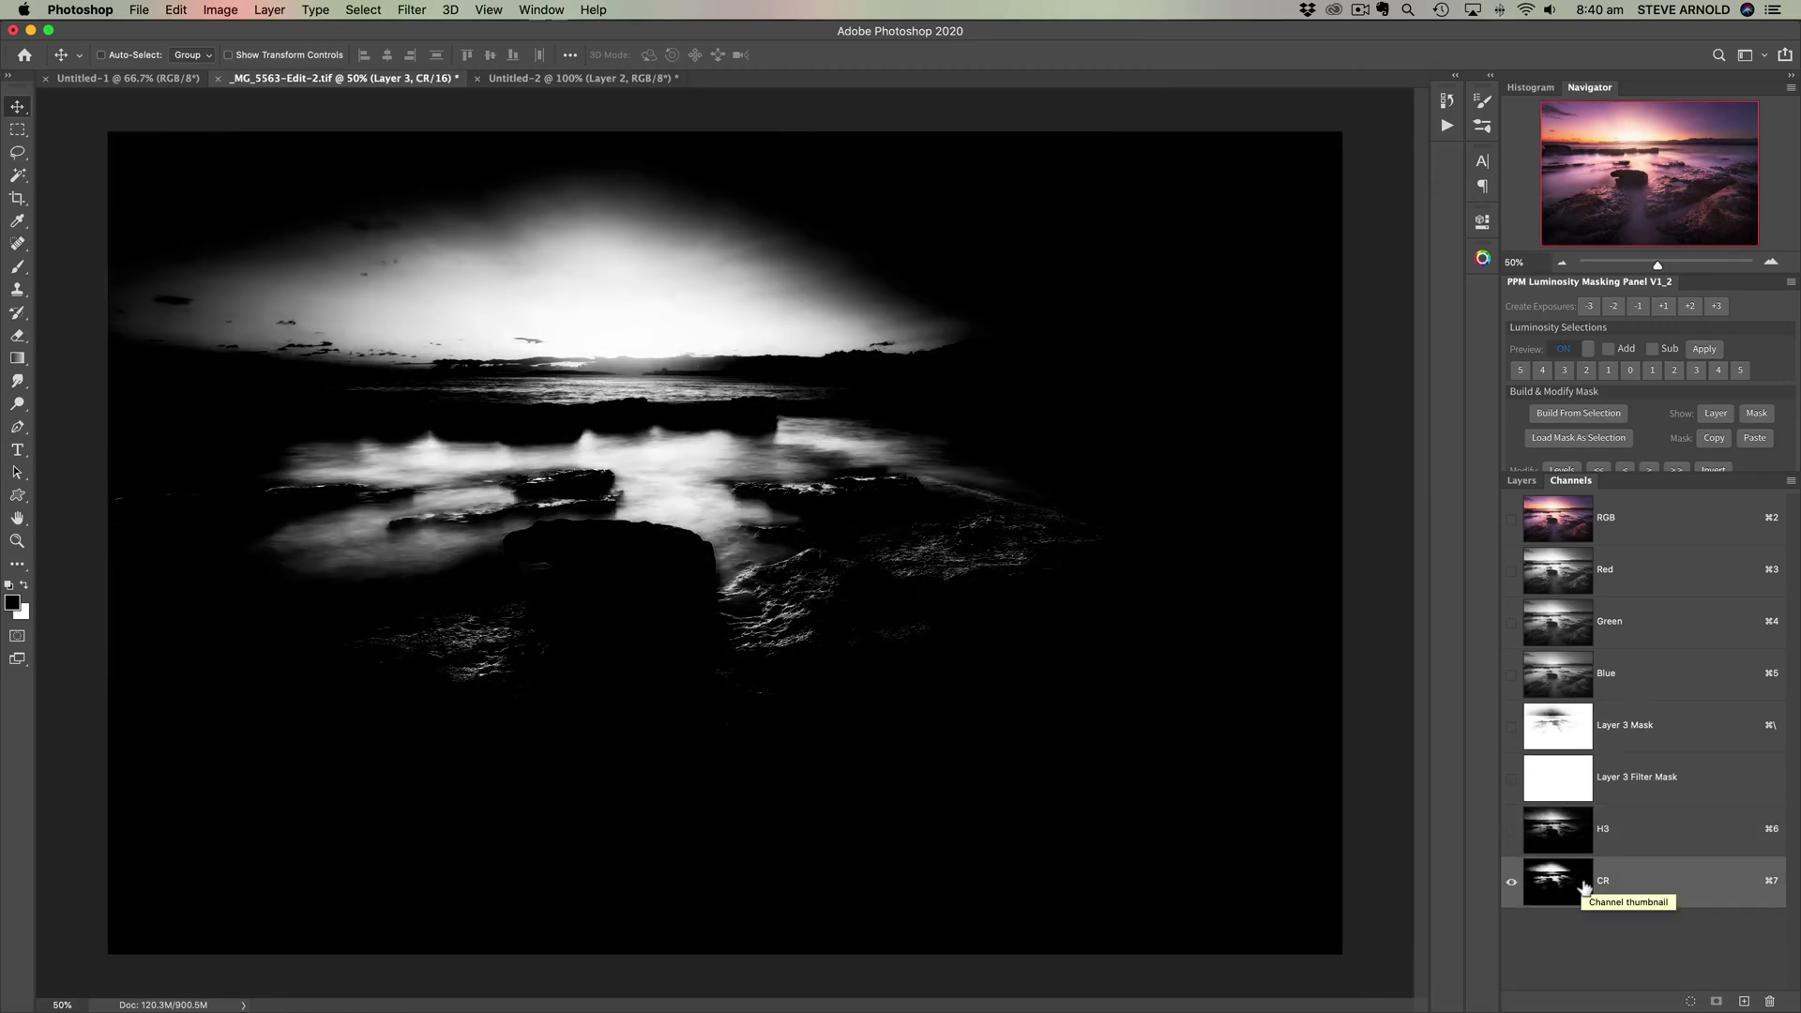
click(1570, 848)
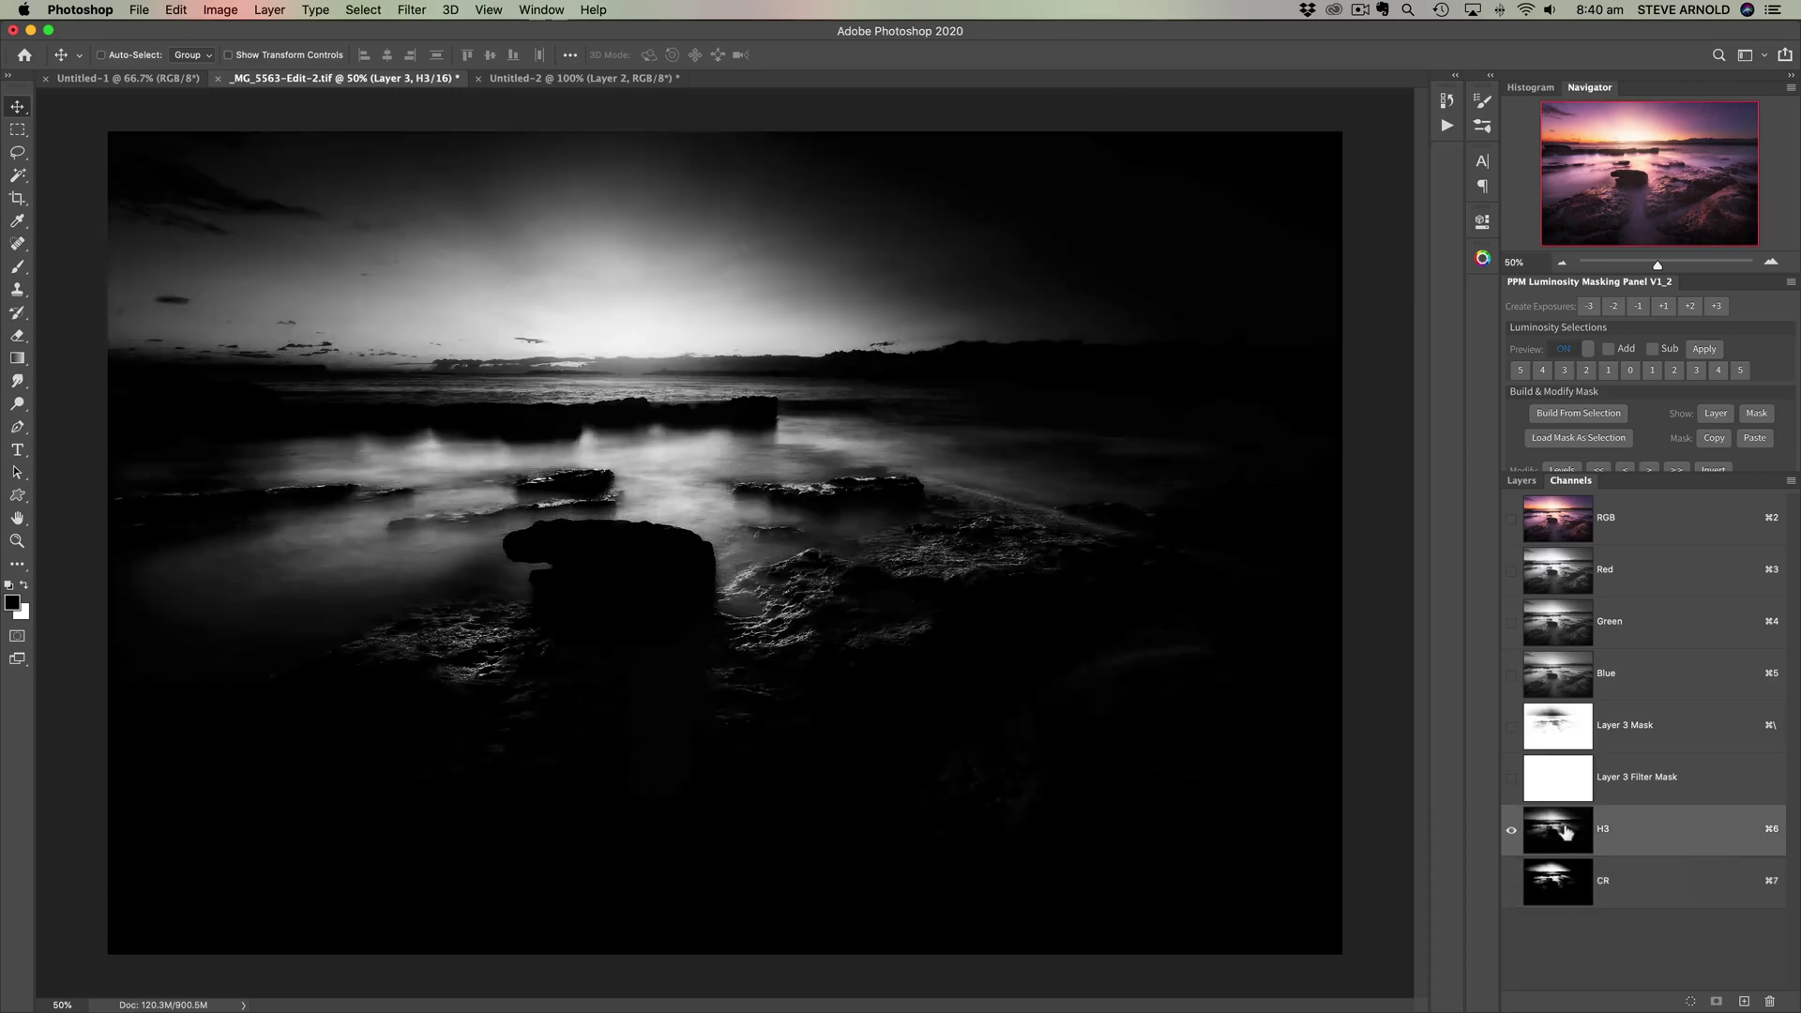
key(super+7)
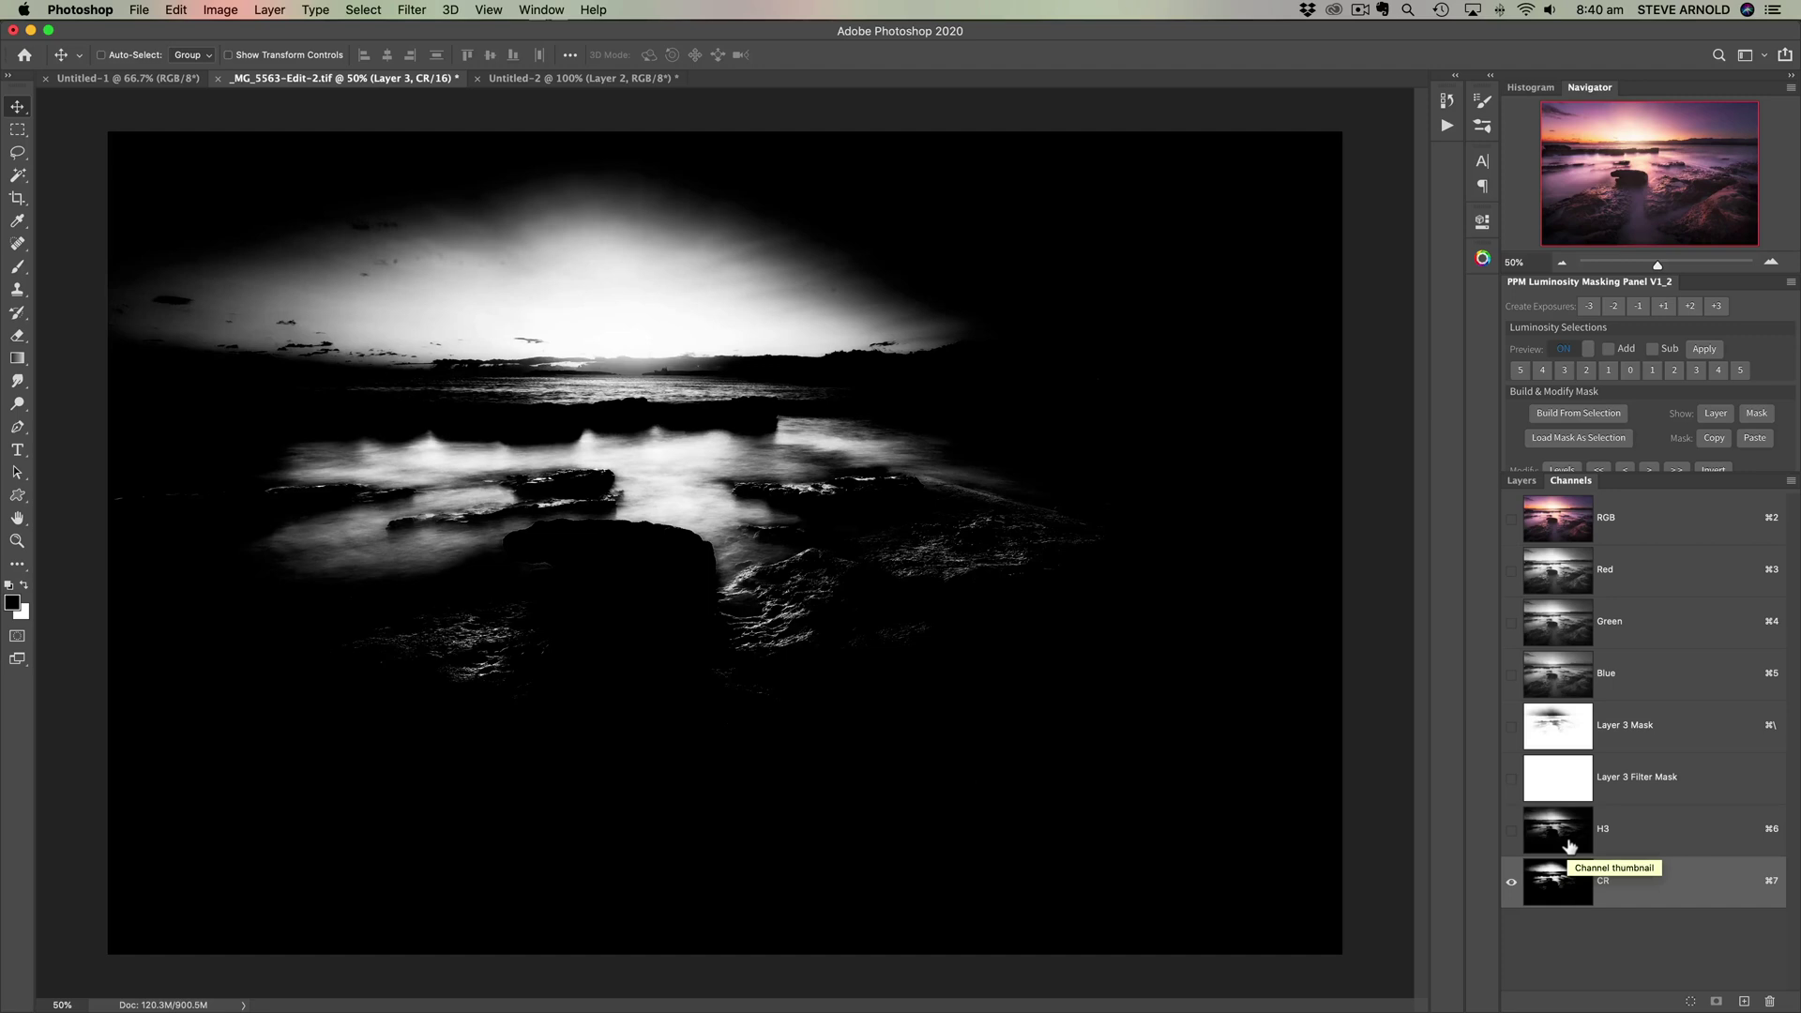
click(1569, 847)
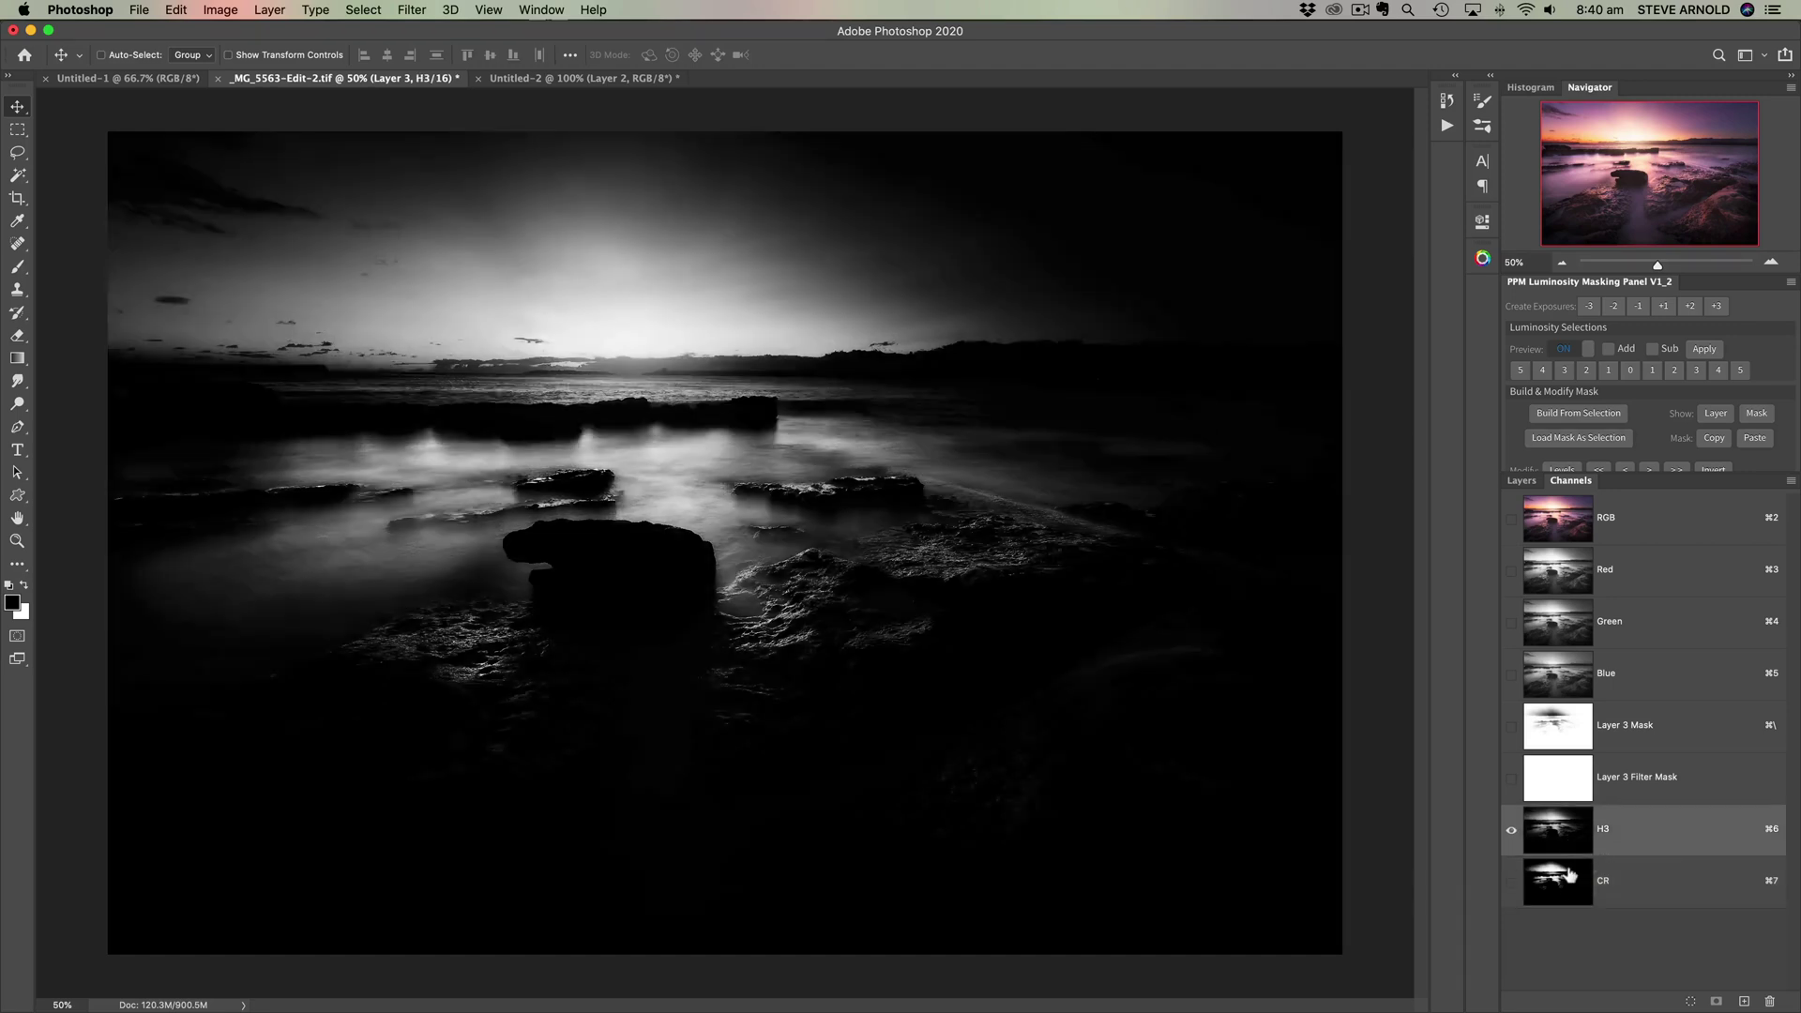
click(1569, 874)
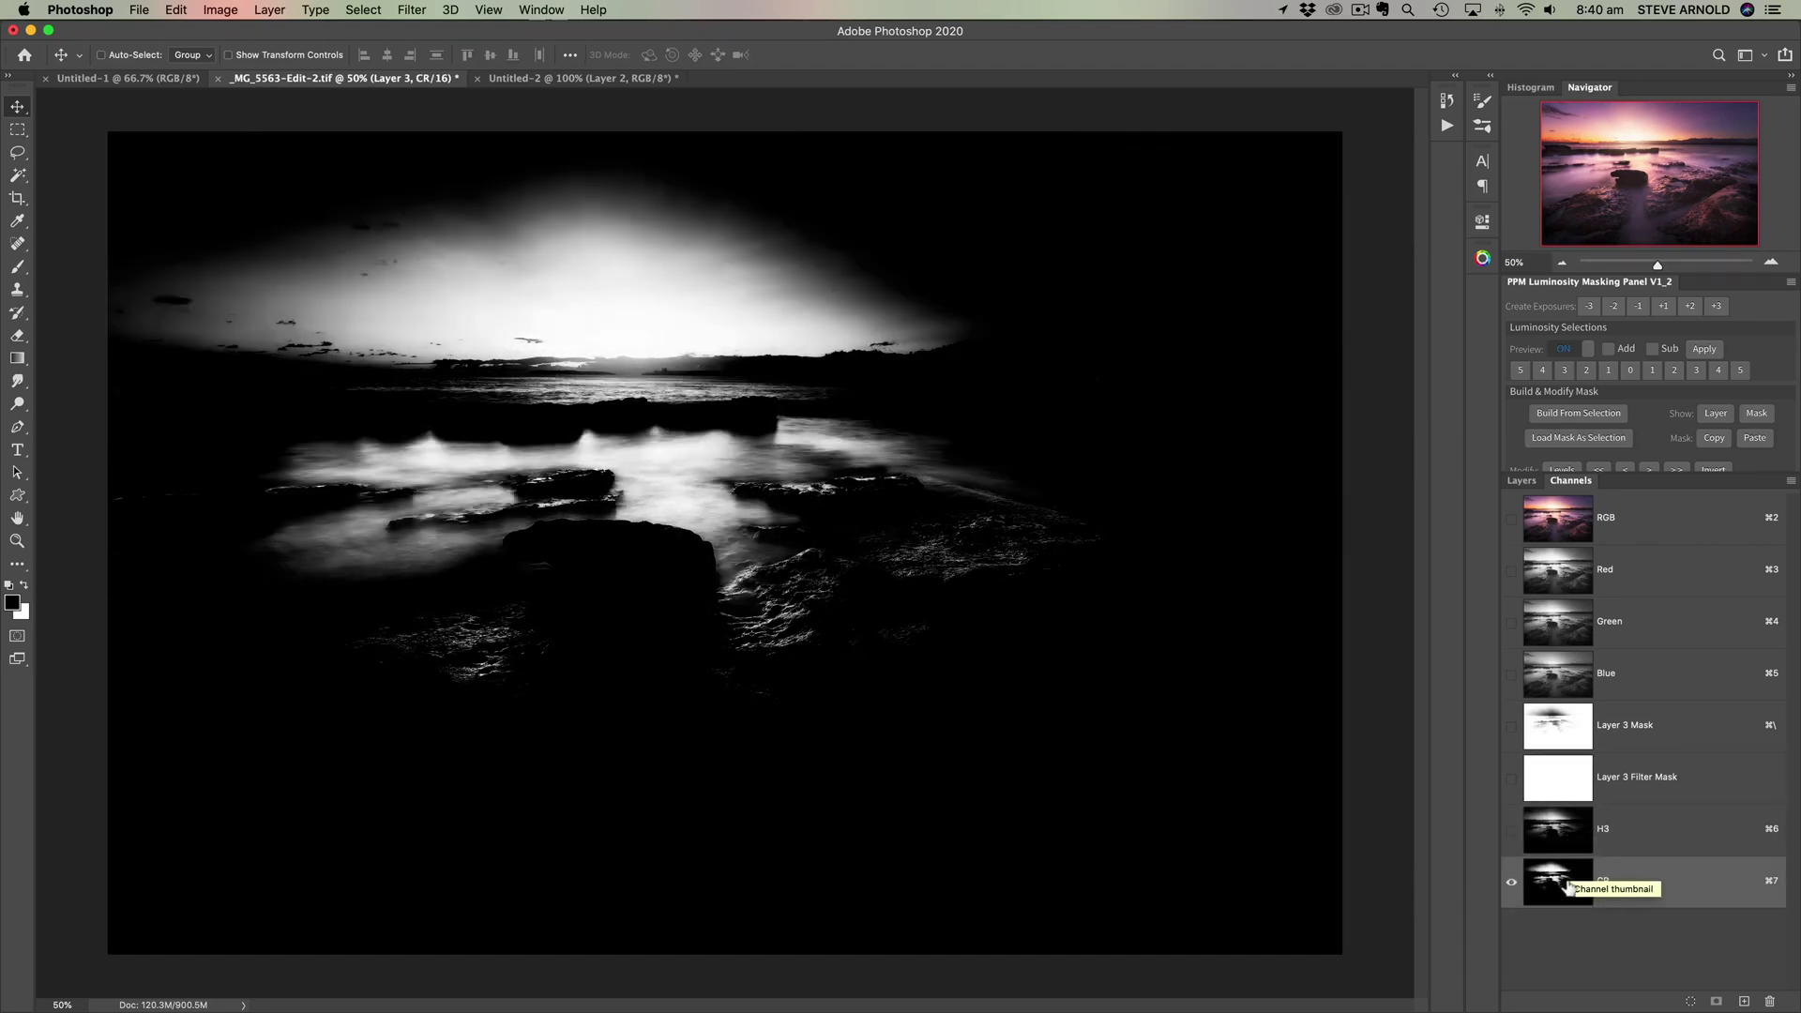
click(1570, 846)
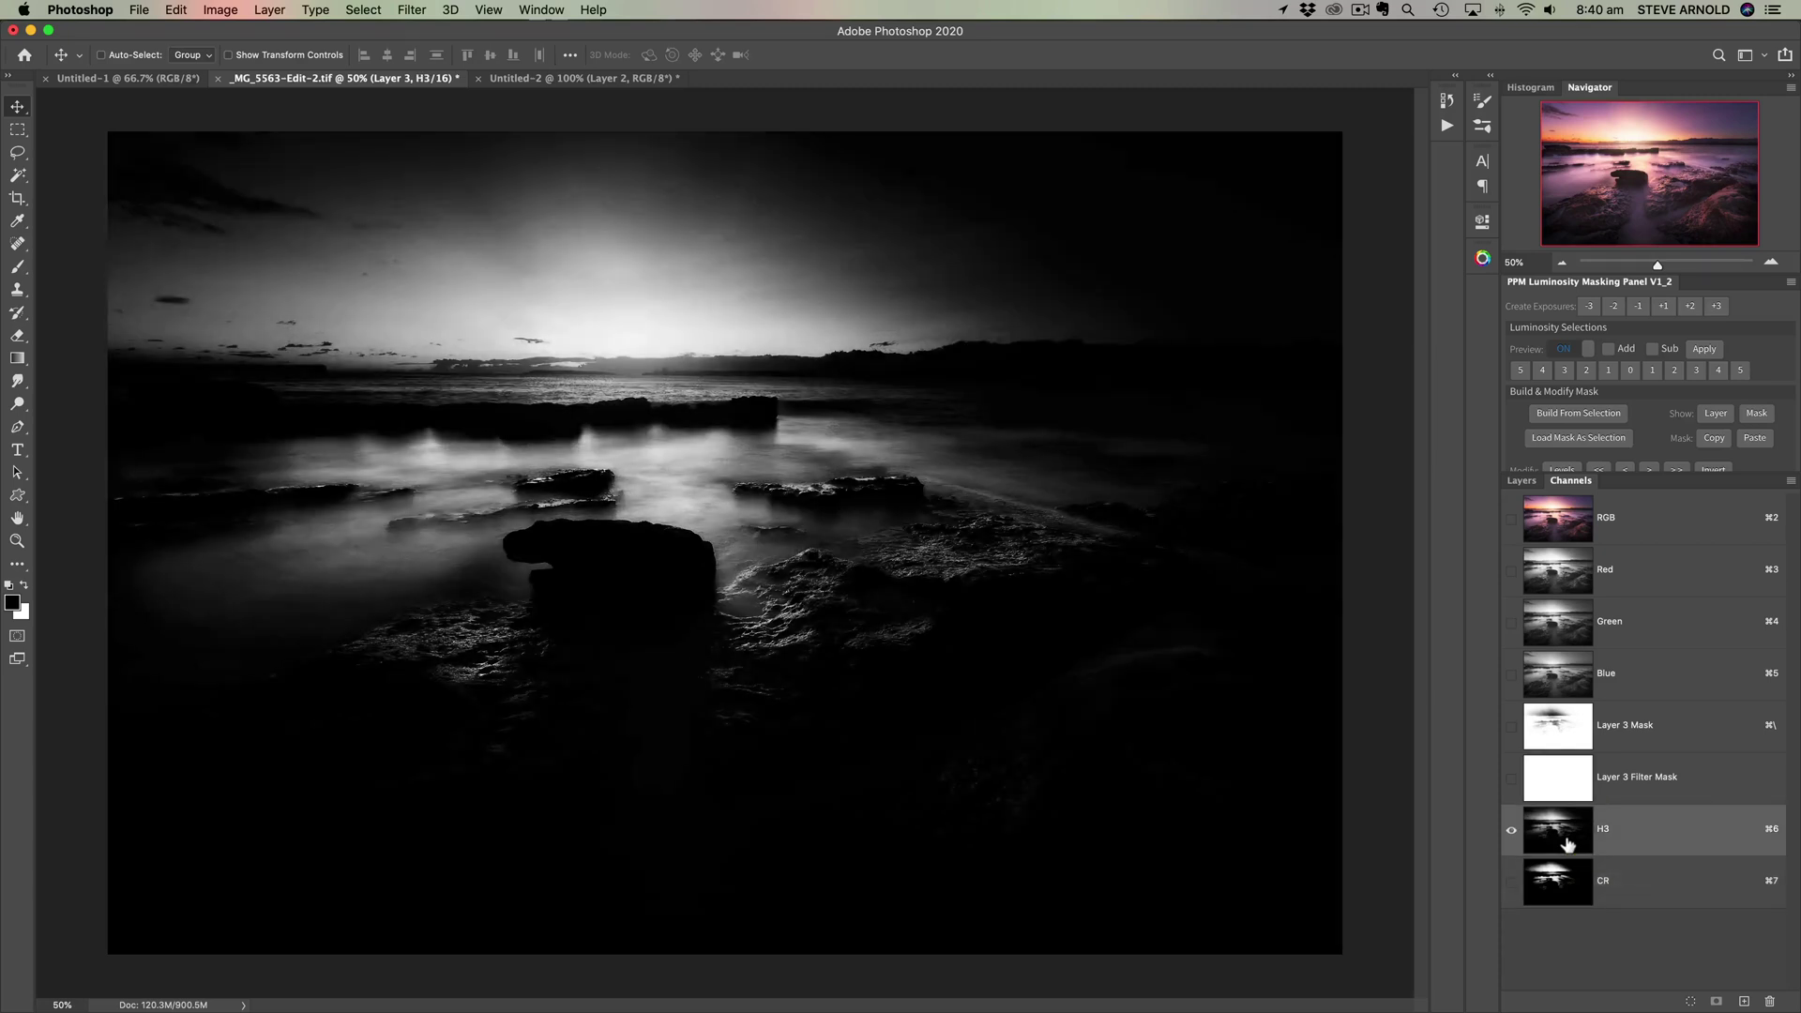
click(1572, 898)
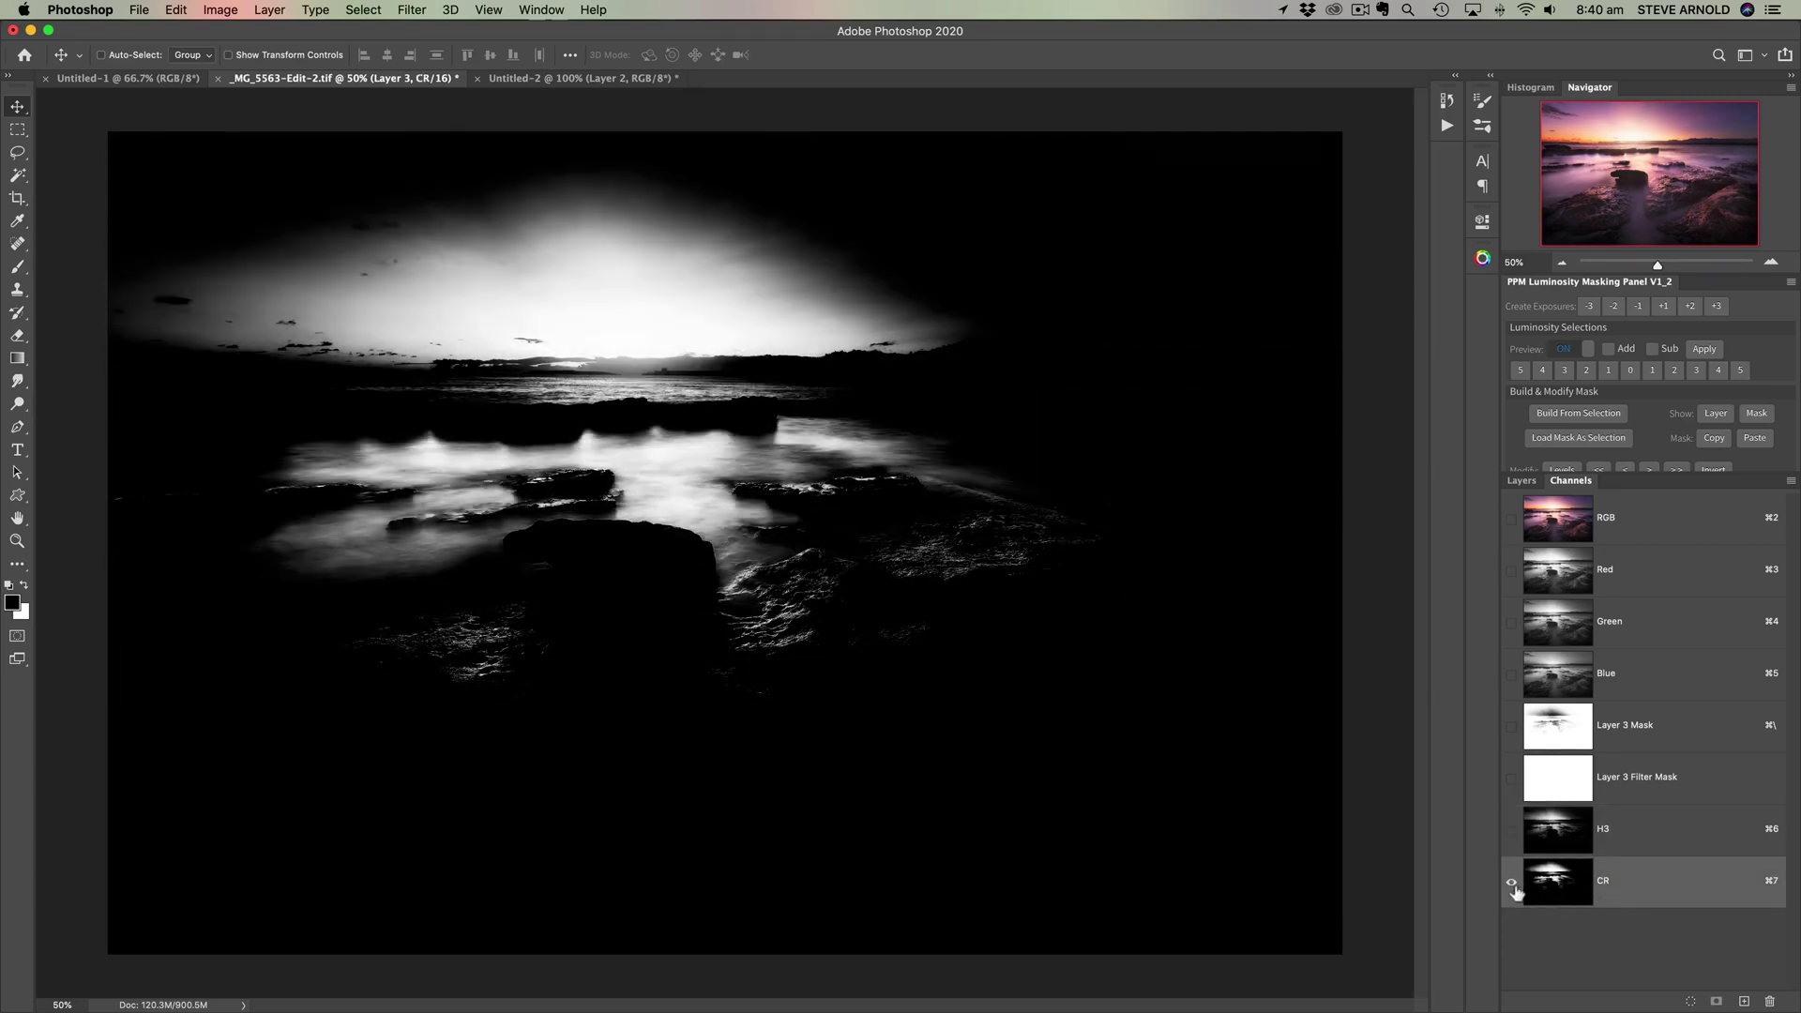
click(1576, 533)
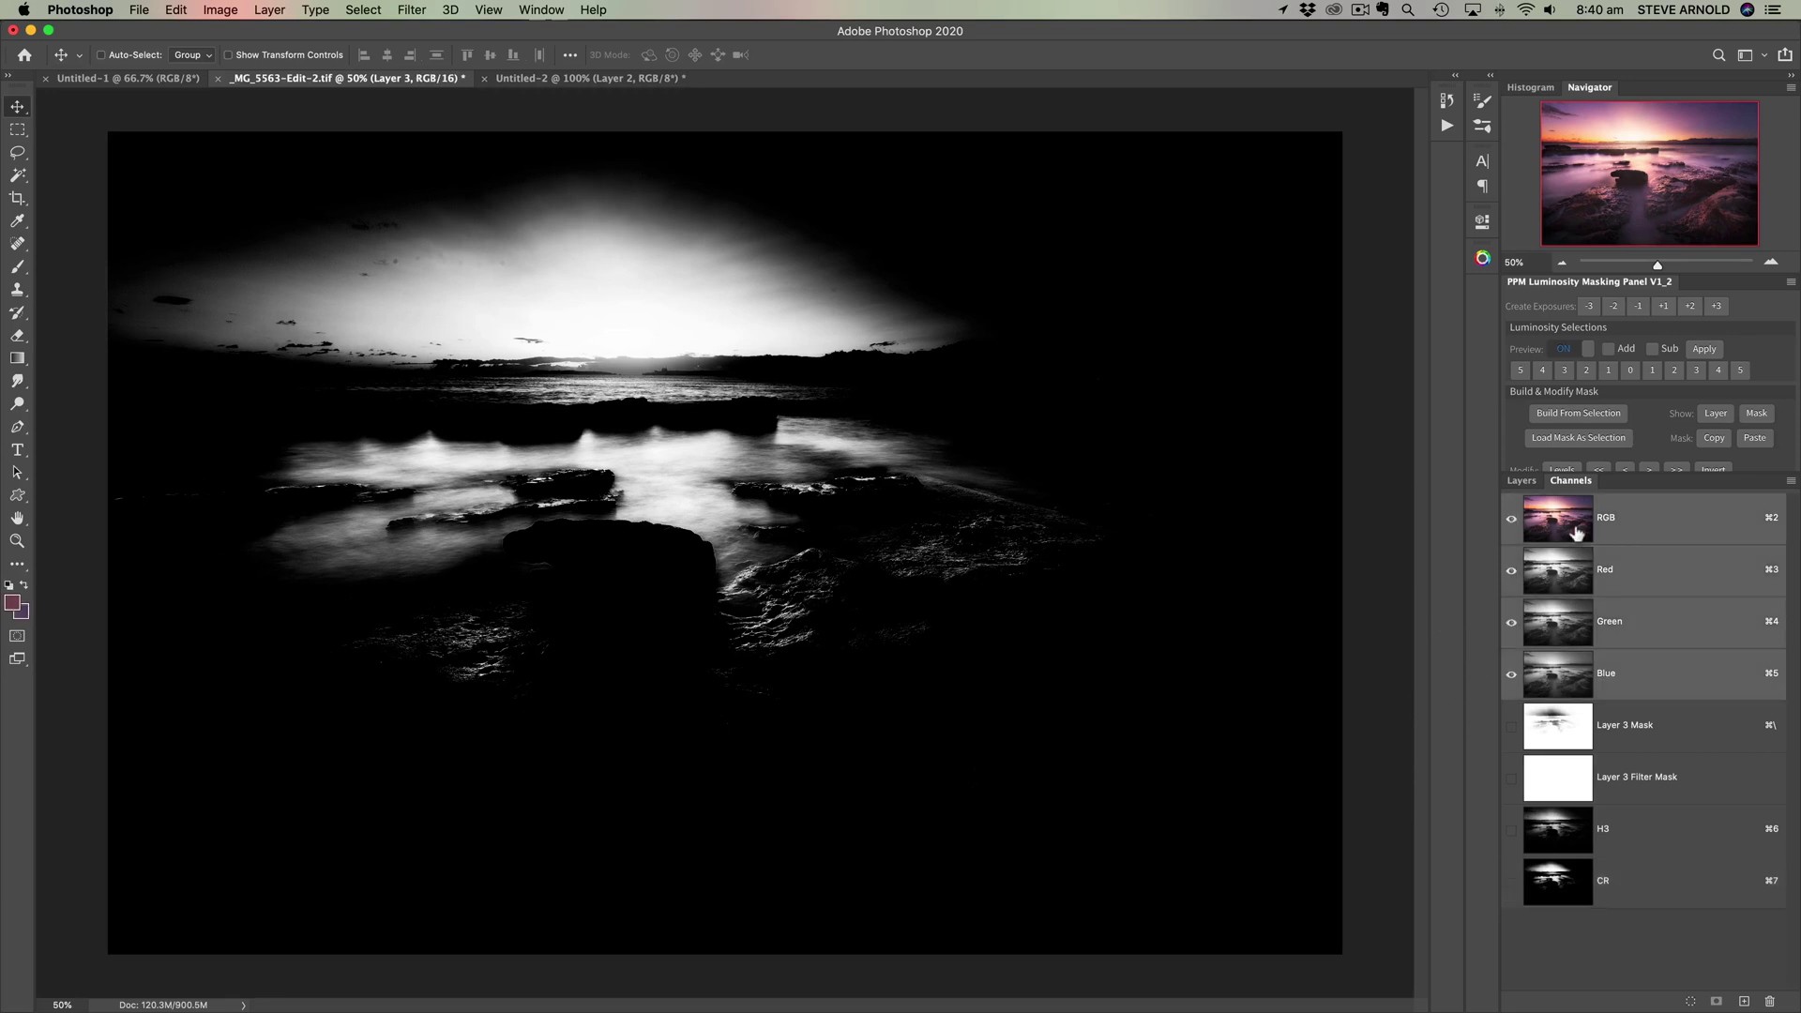
- Reopen Select > Color Range
click(411, 10)
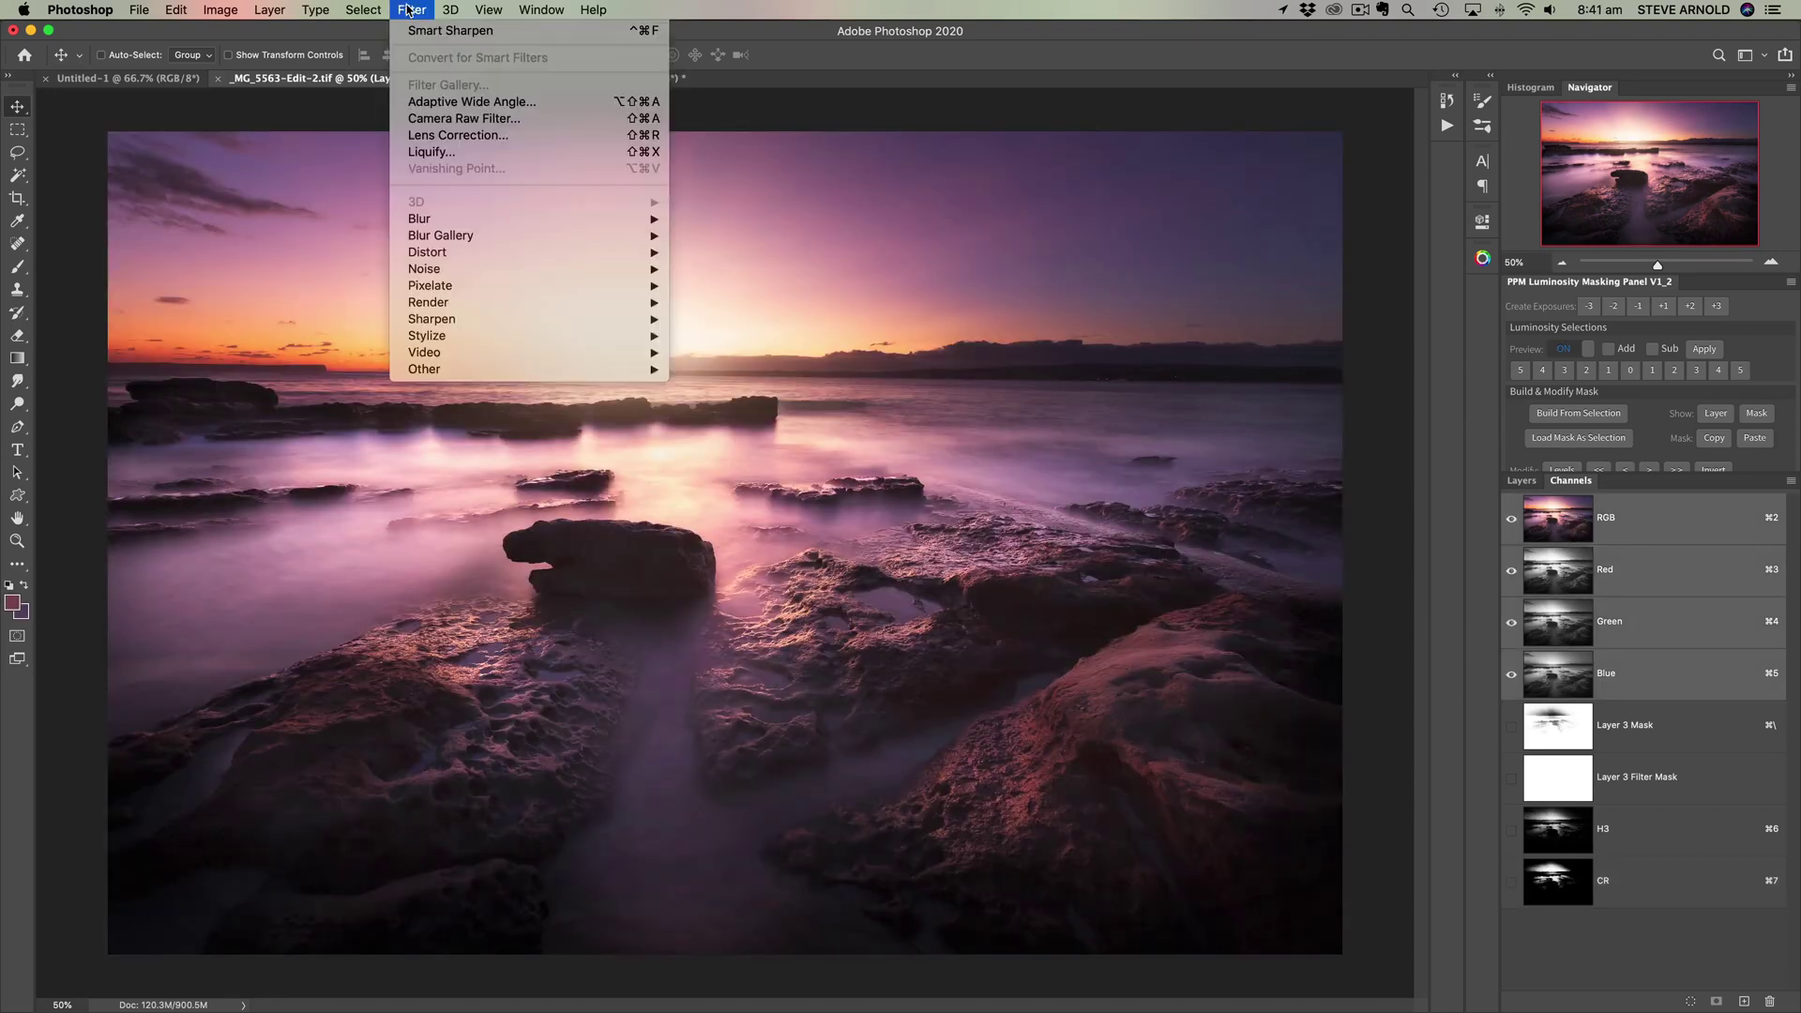
mouse_move(366, 9)
click(394, 185)
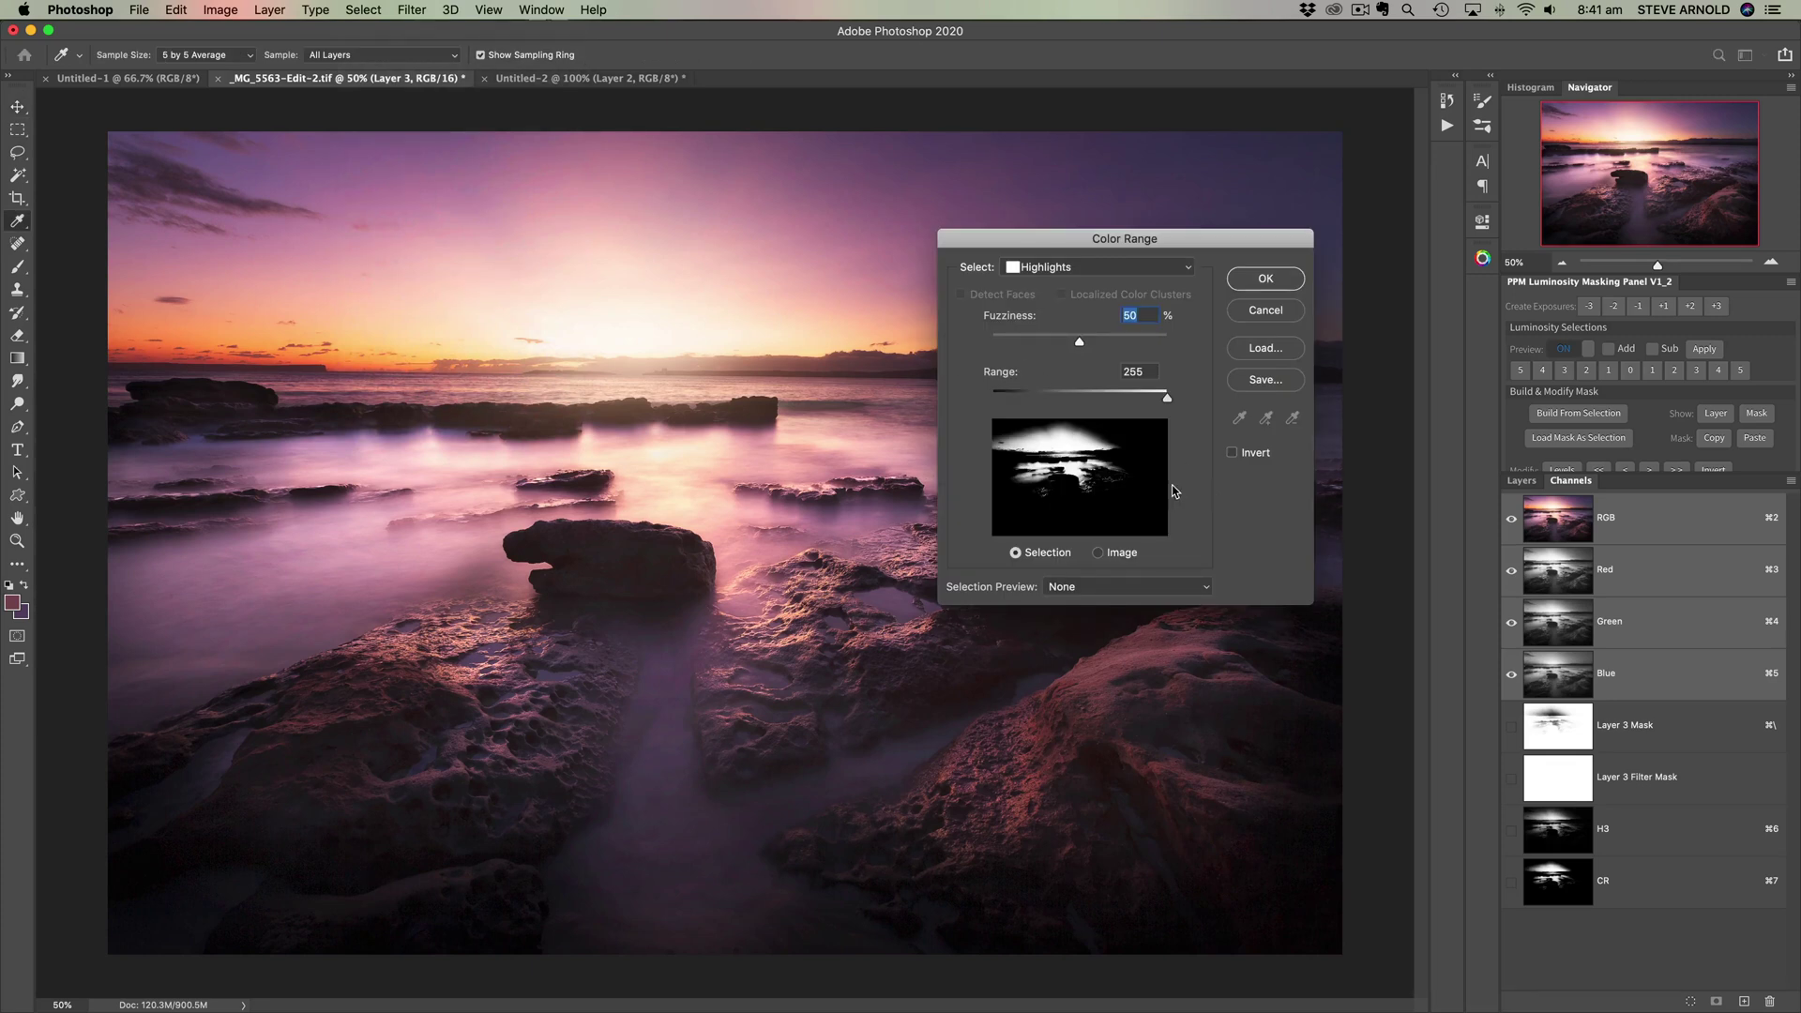
- Raise Highlights Fuzziness to 75 and accept the selection
drag(1076, 342, 1115, 349)
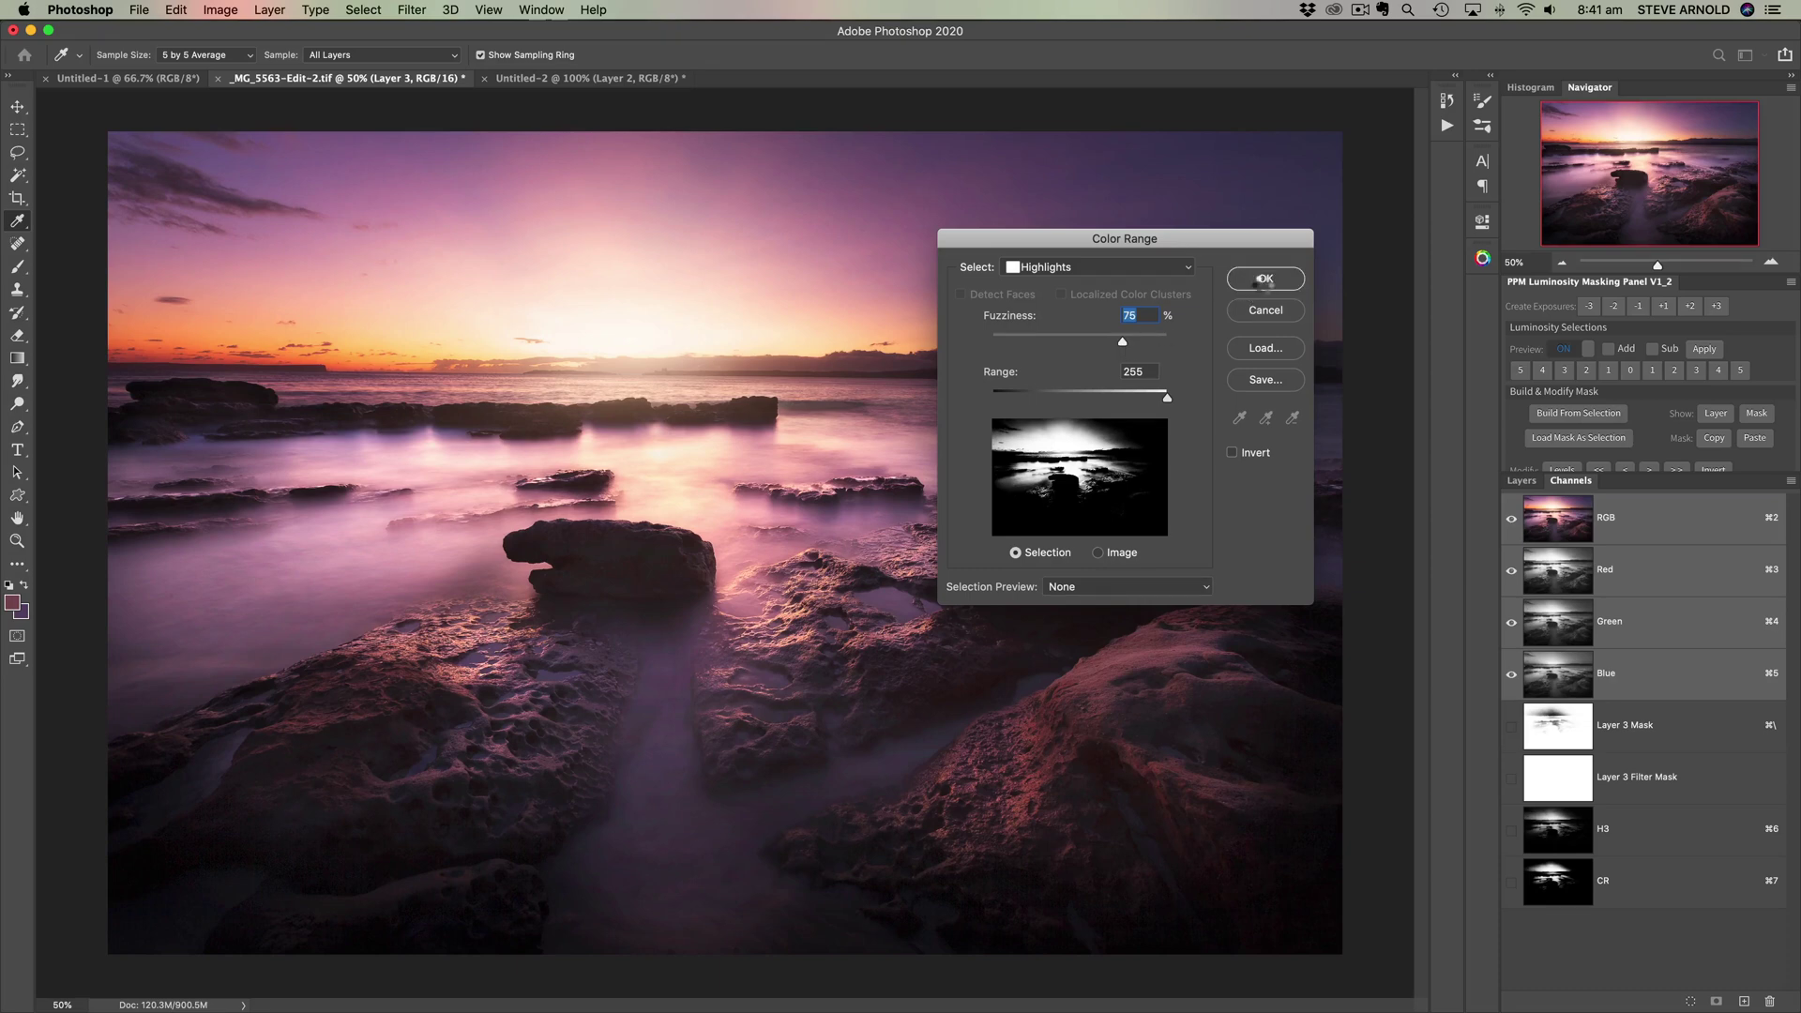
click(1258, 282)
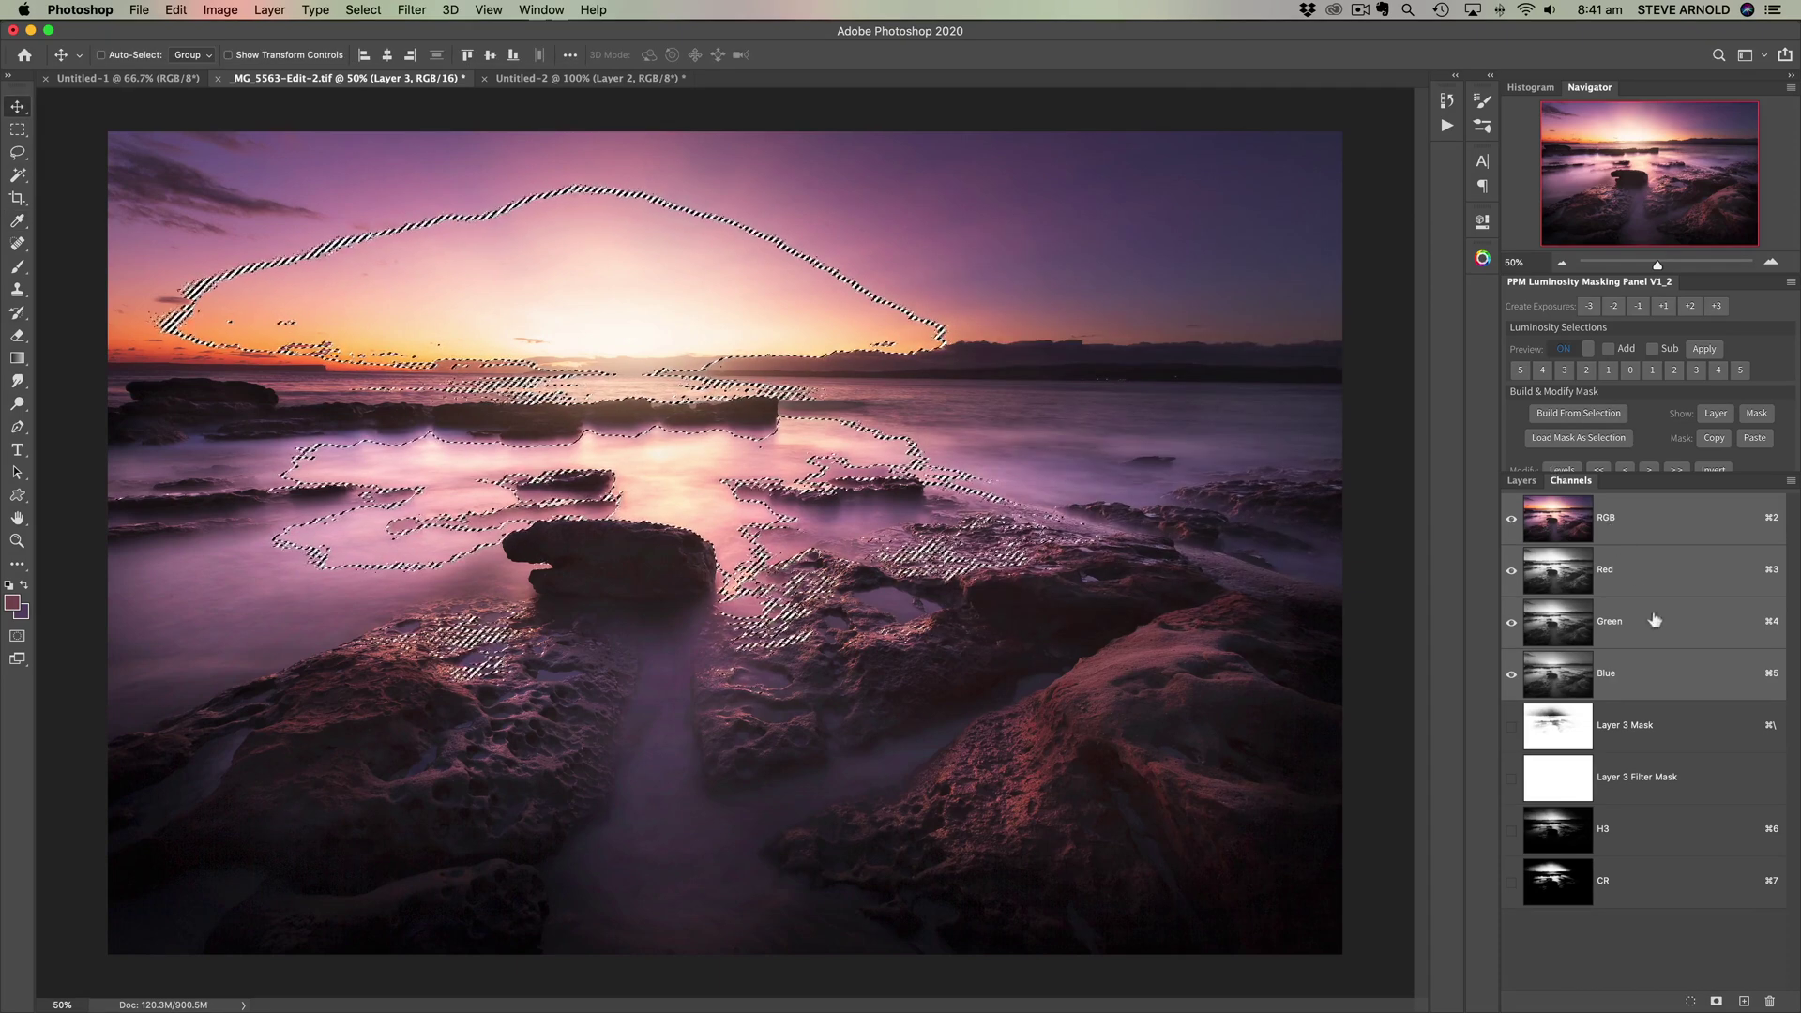
- Save the Fuzziness 75 selection as channel CR2 and move it above CR
click(1715, 1001)
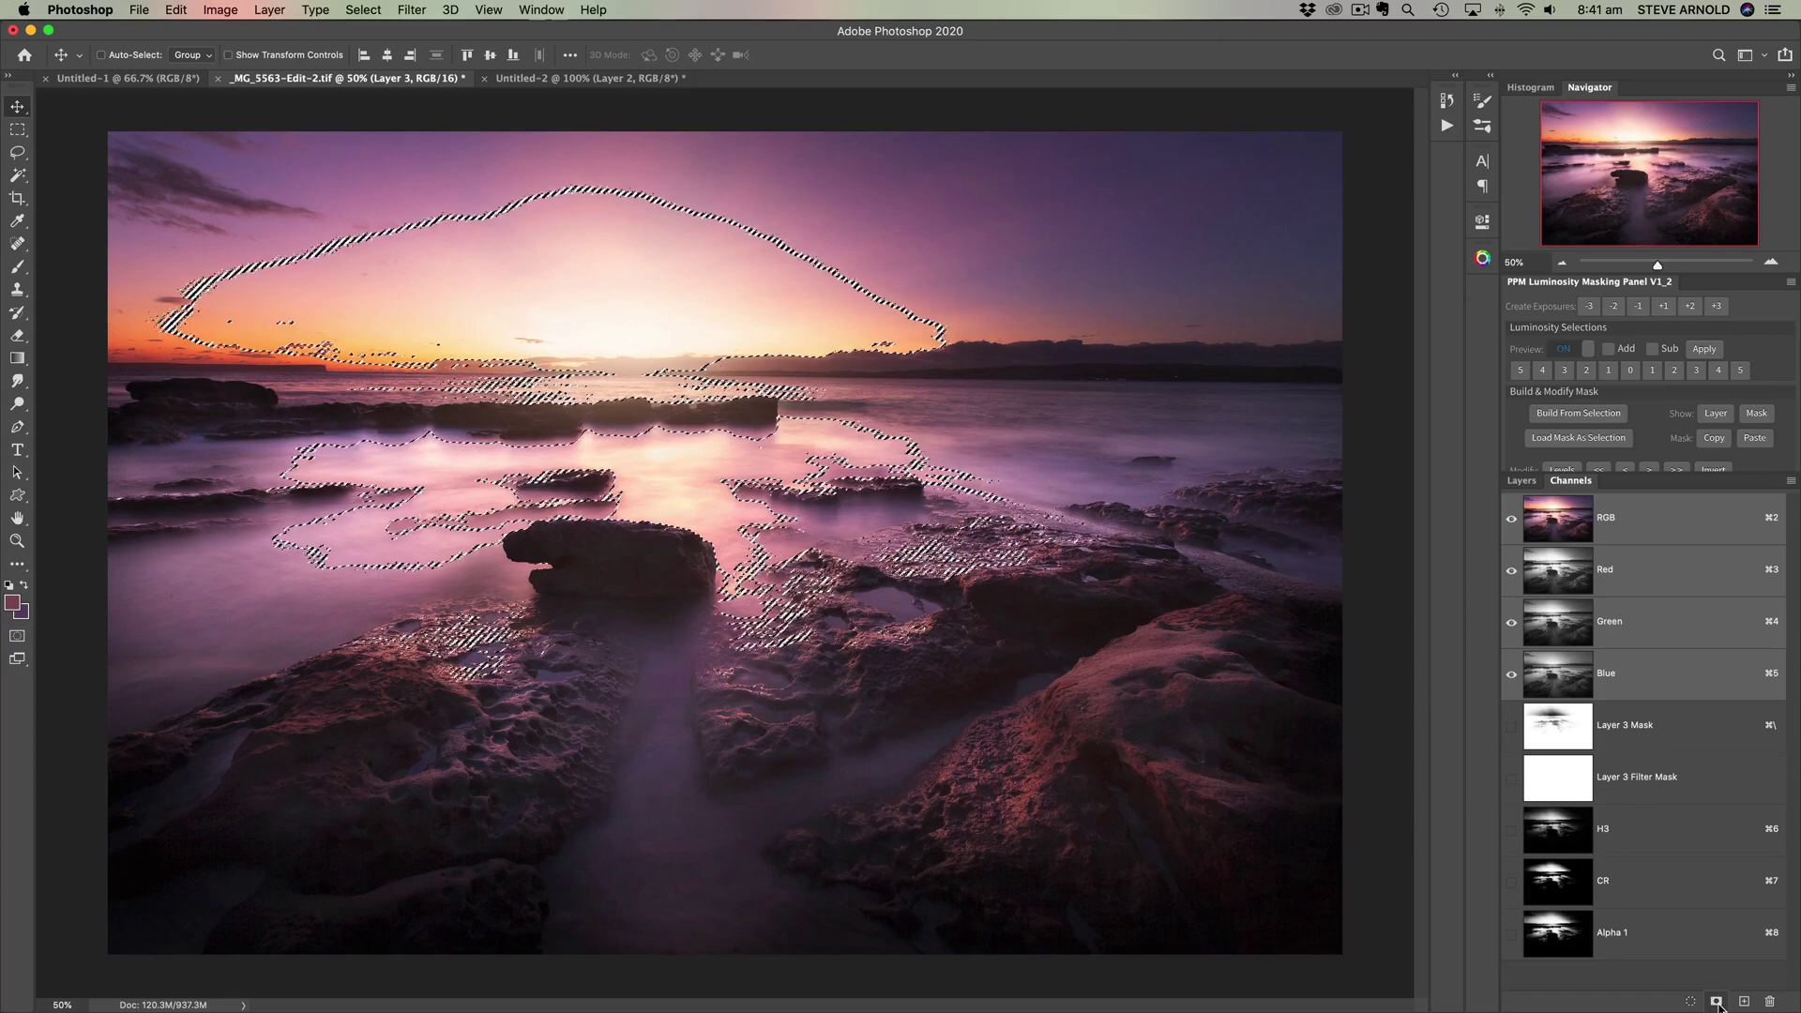
double_click(1611, 932)
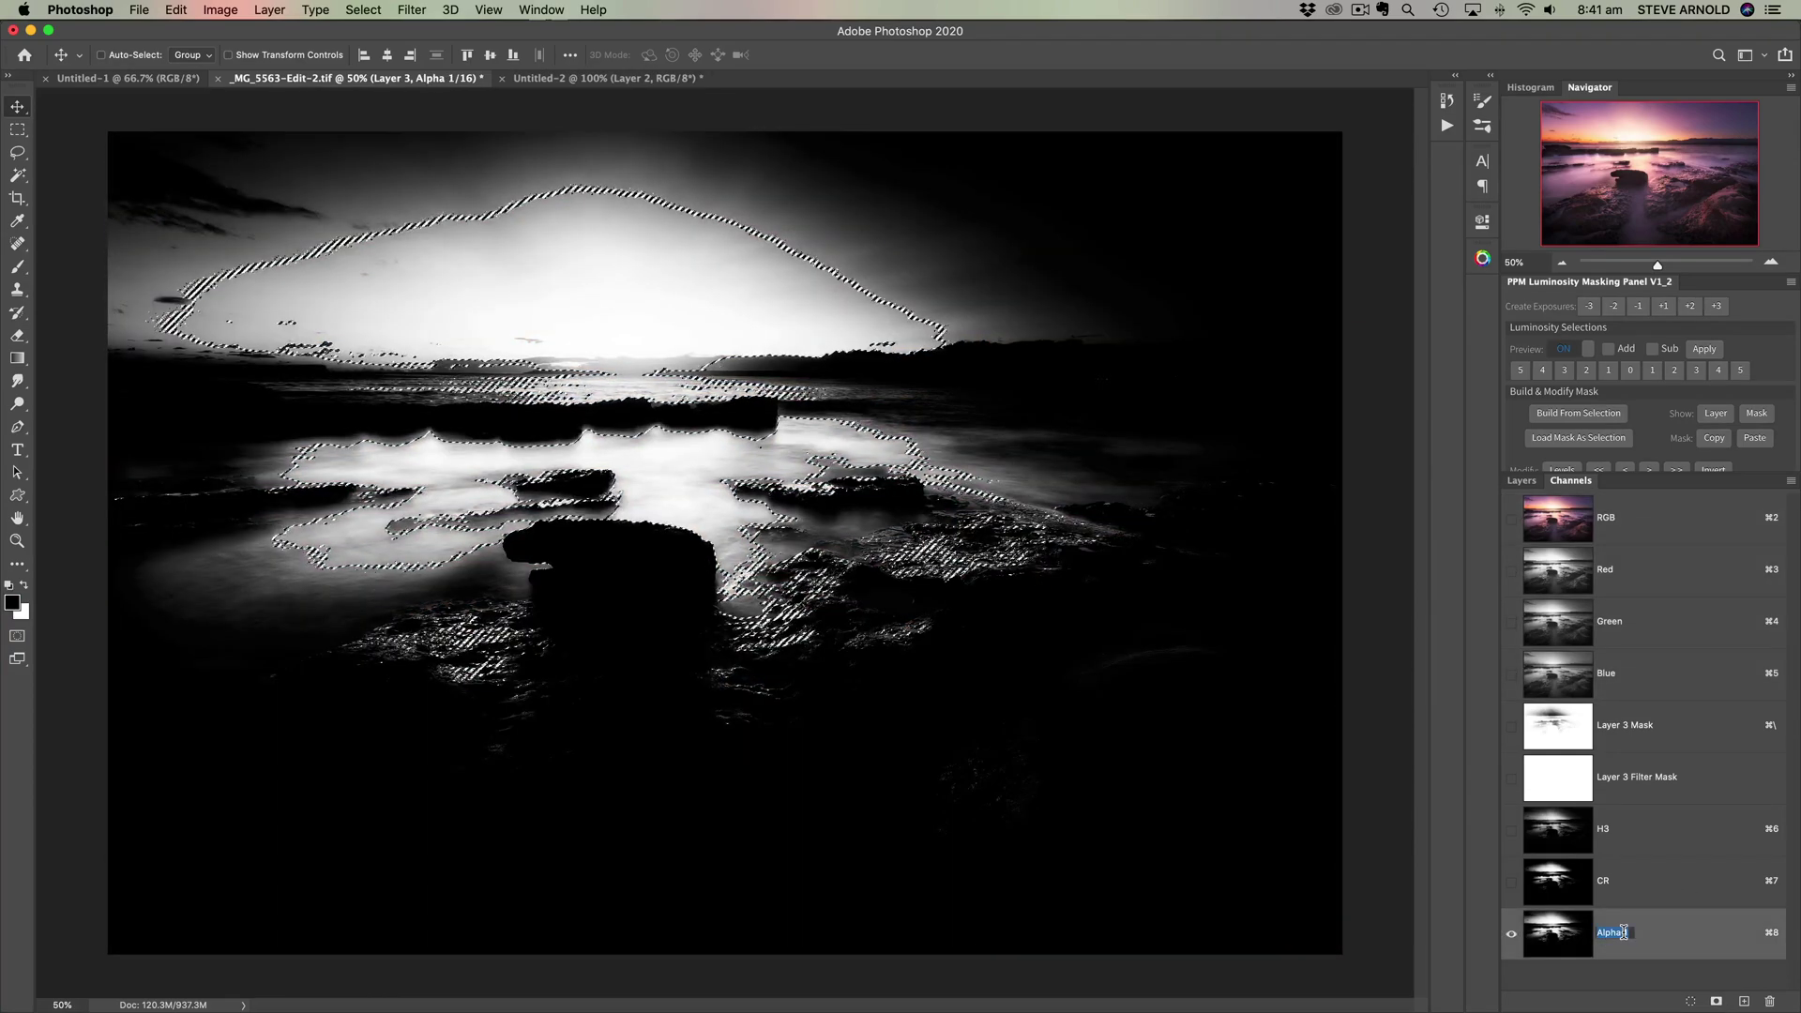
text(CR2)
key(Return)
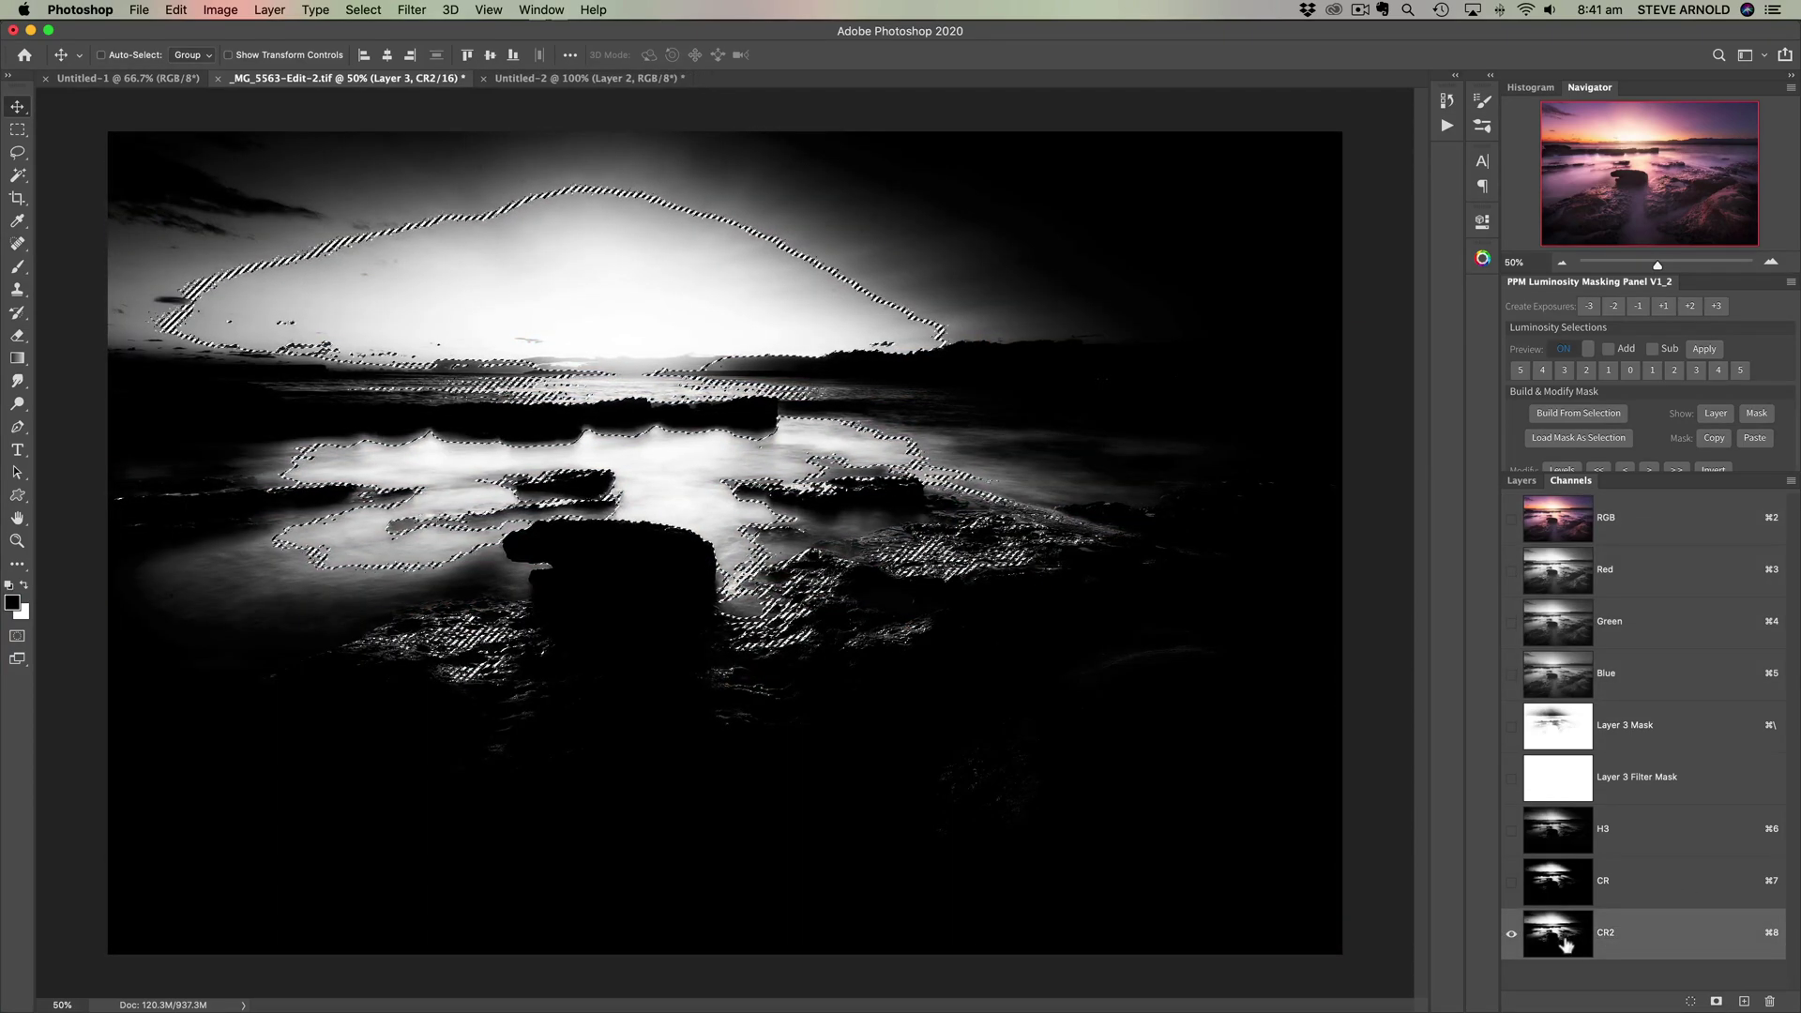
drag(1557, 932, 1568, 877)
- Deselect and view H3, then CR2, for comparison
key(super+d)
key(super+6)
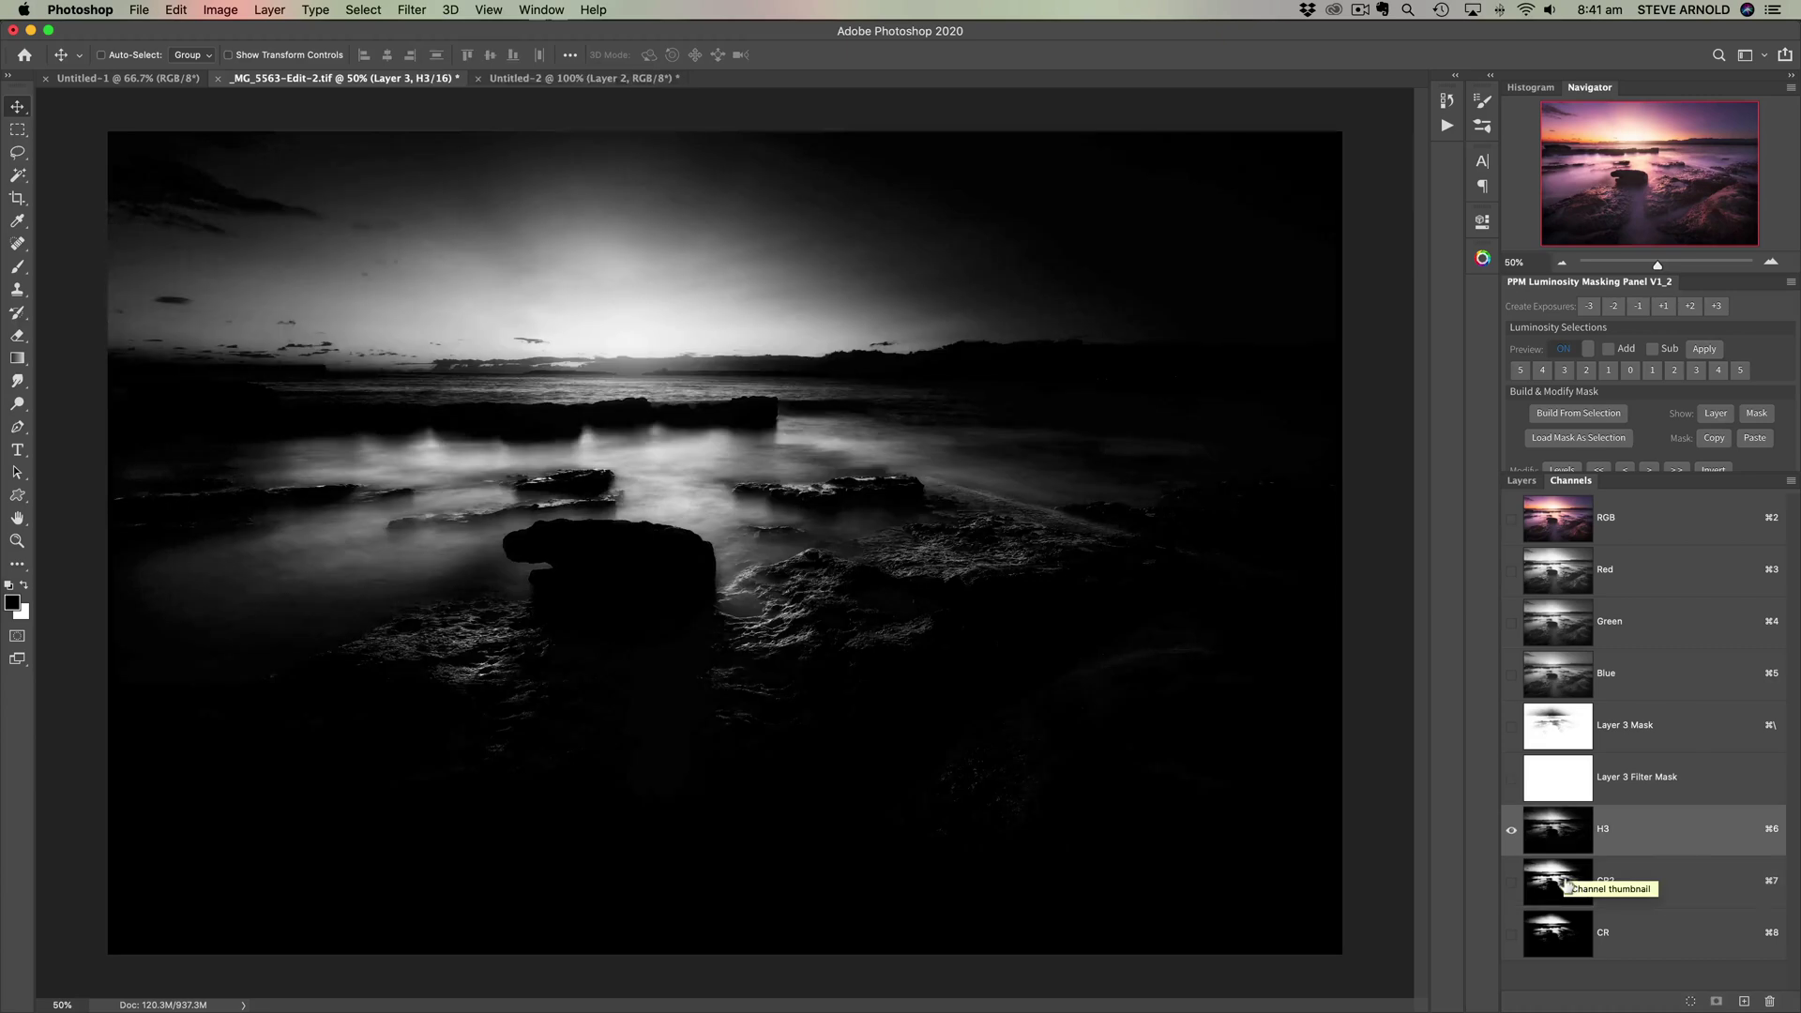
click(1549, 883)
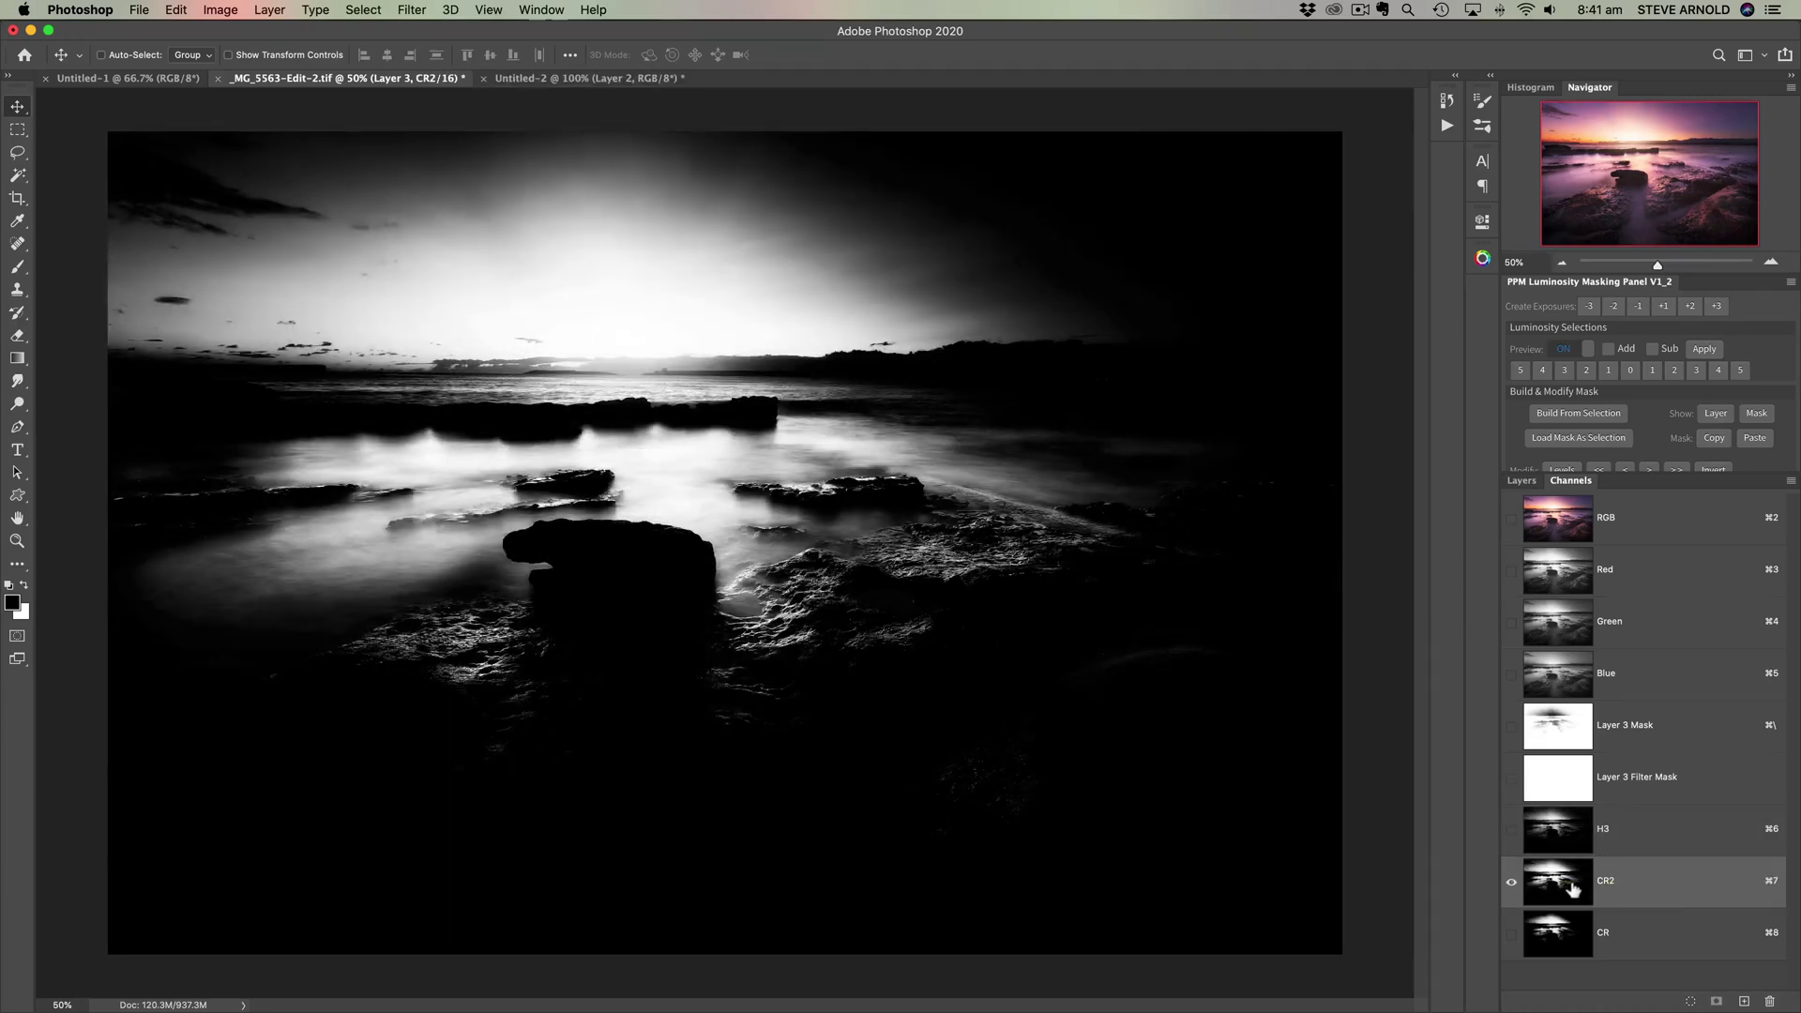
- Flip repeatedly between the H3 and CR2 channels to compare their gradation
click(1566, 830)
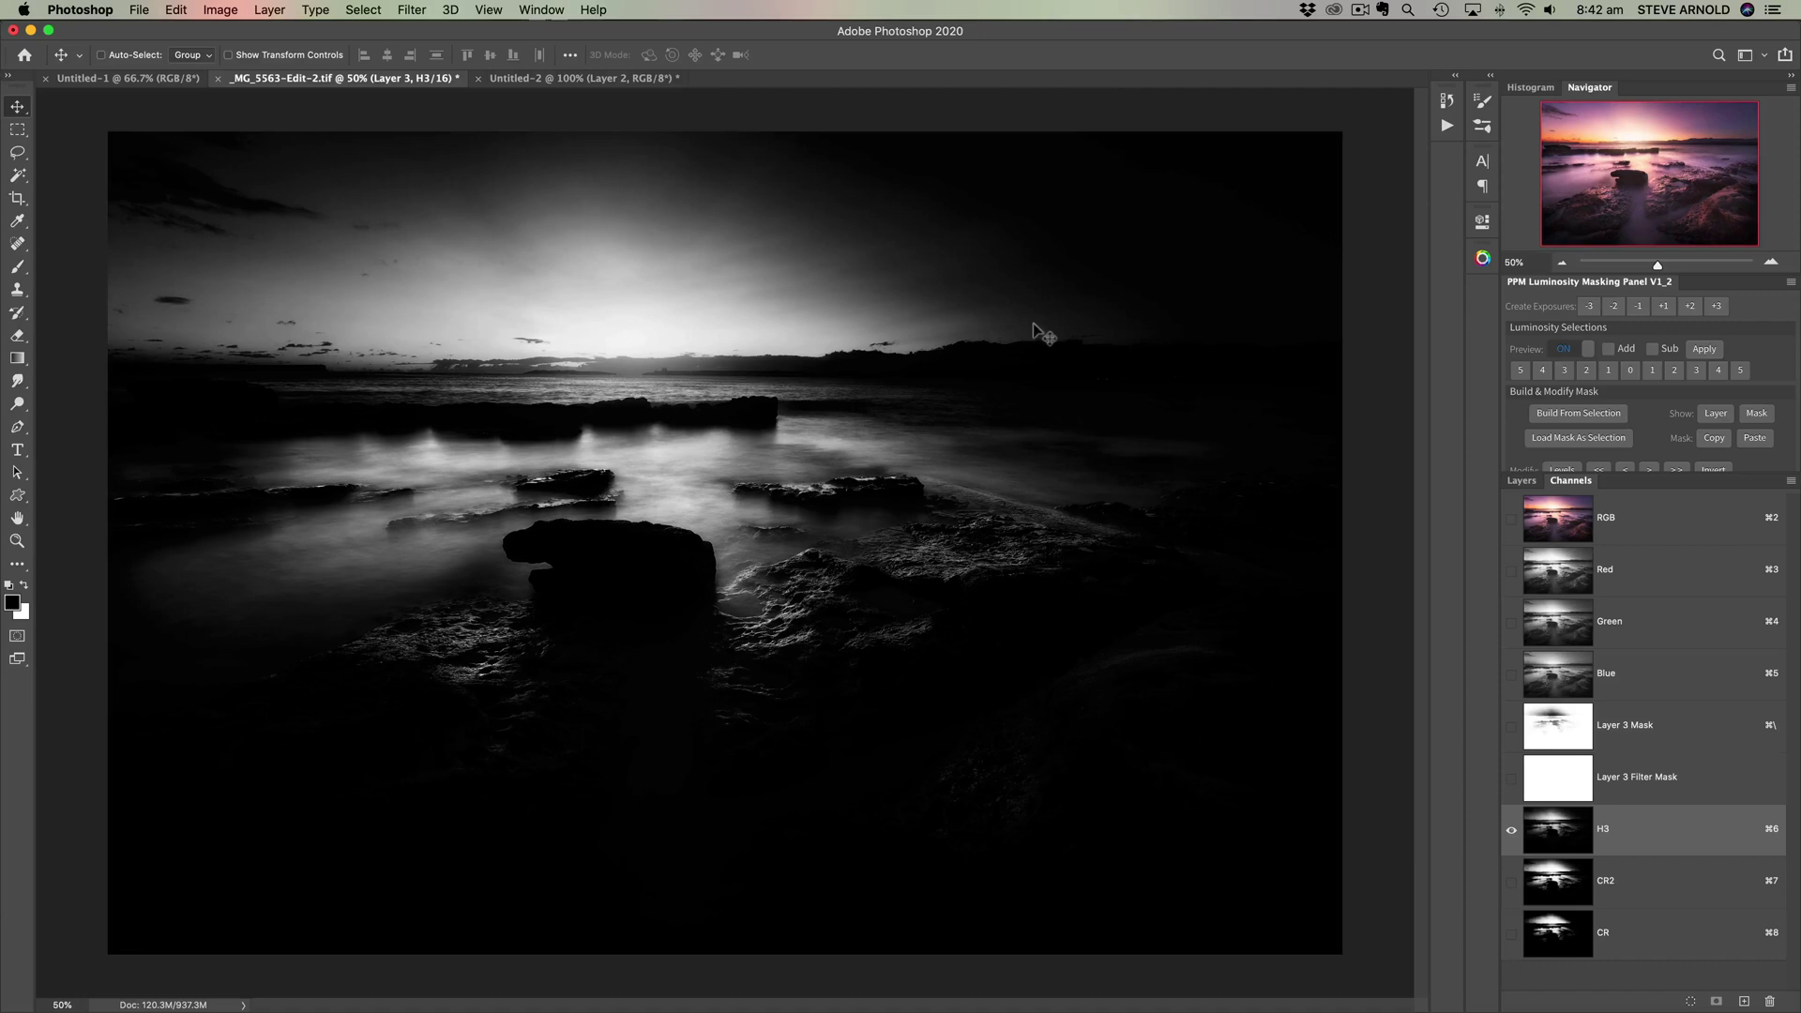
click(1559, 898)
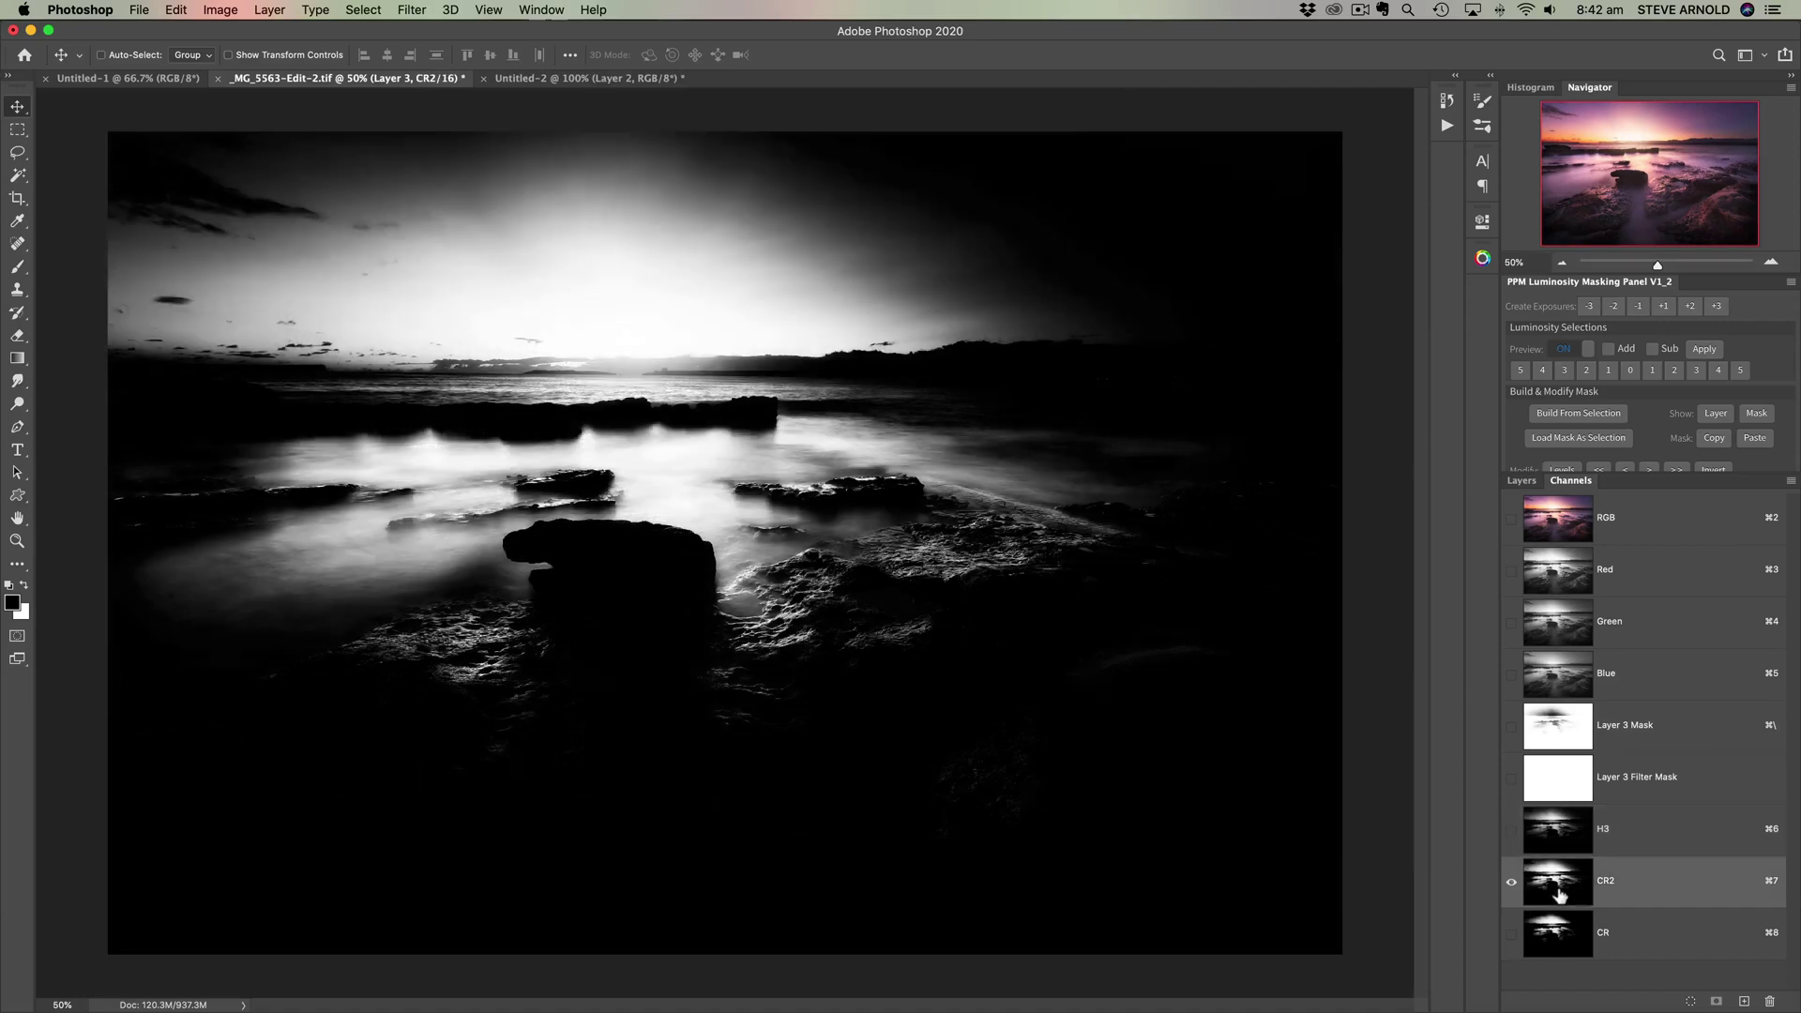
click(1567, 844)
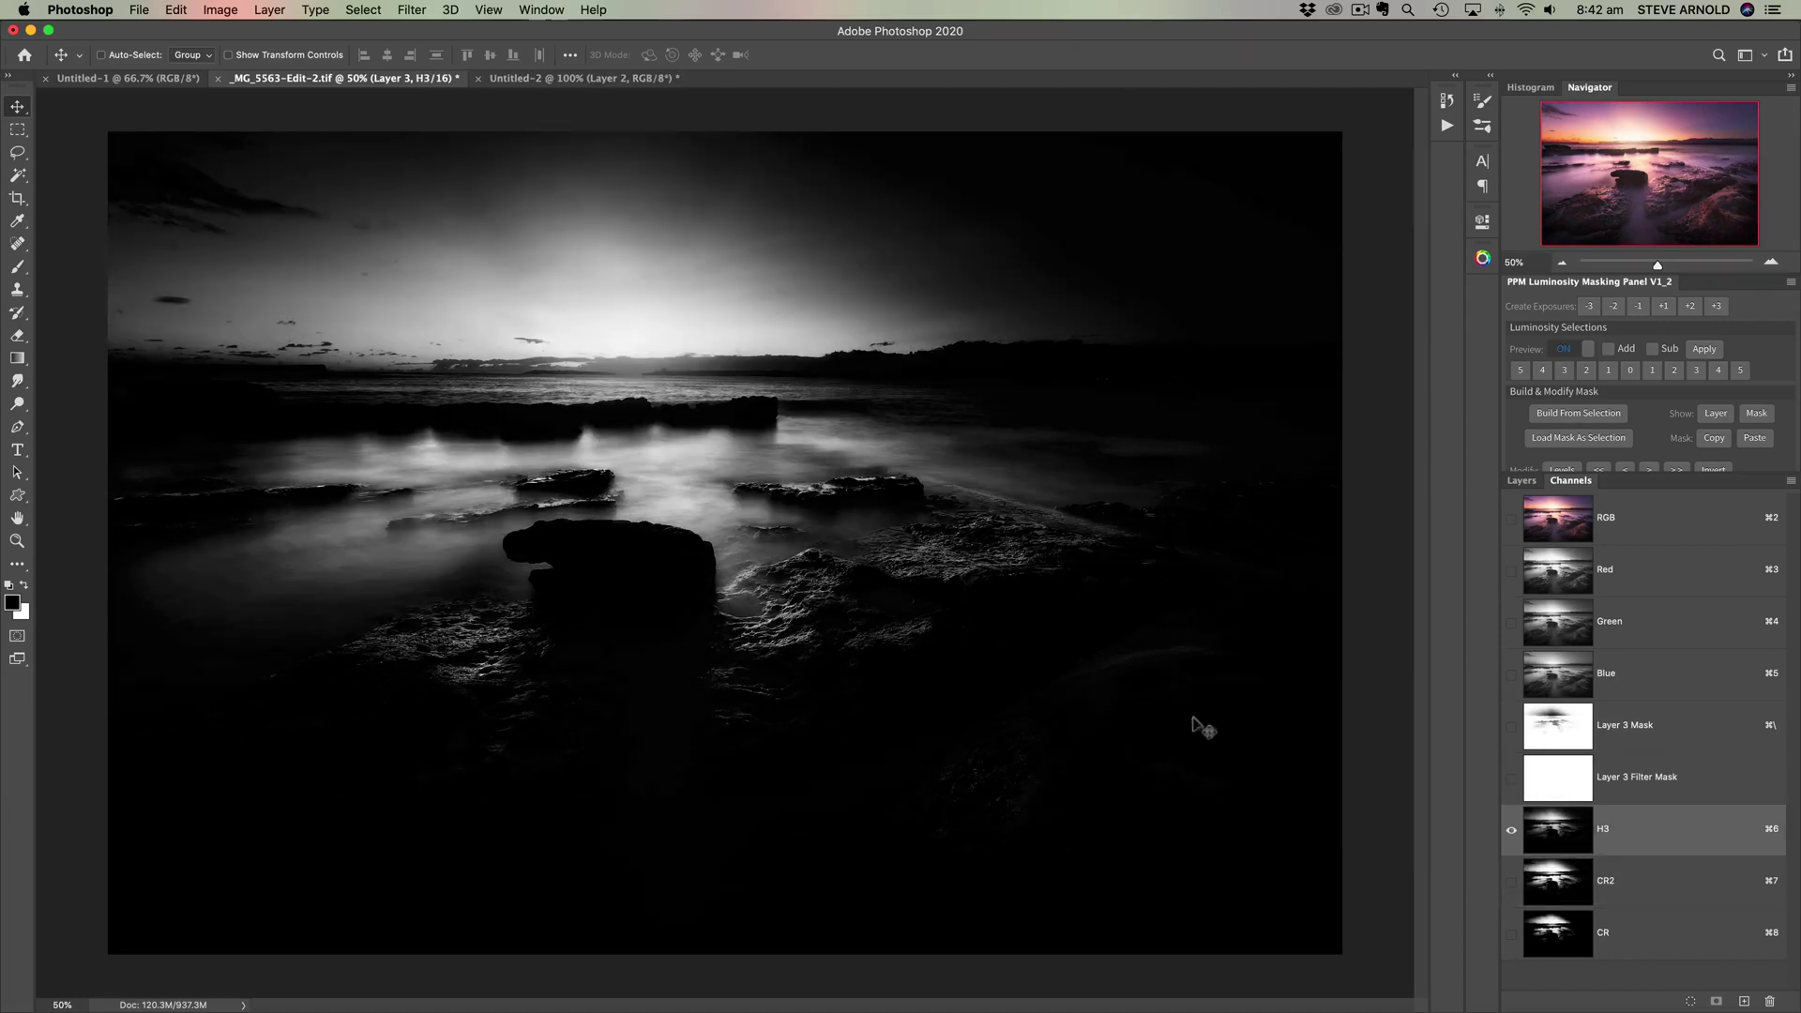
click(1568, 880)
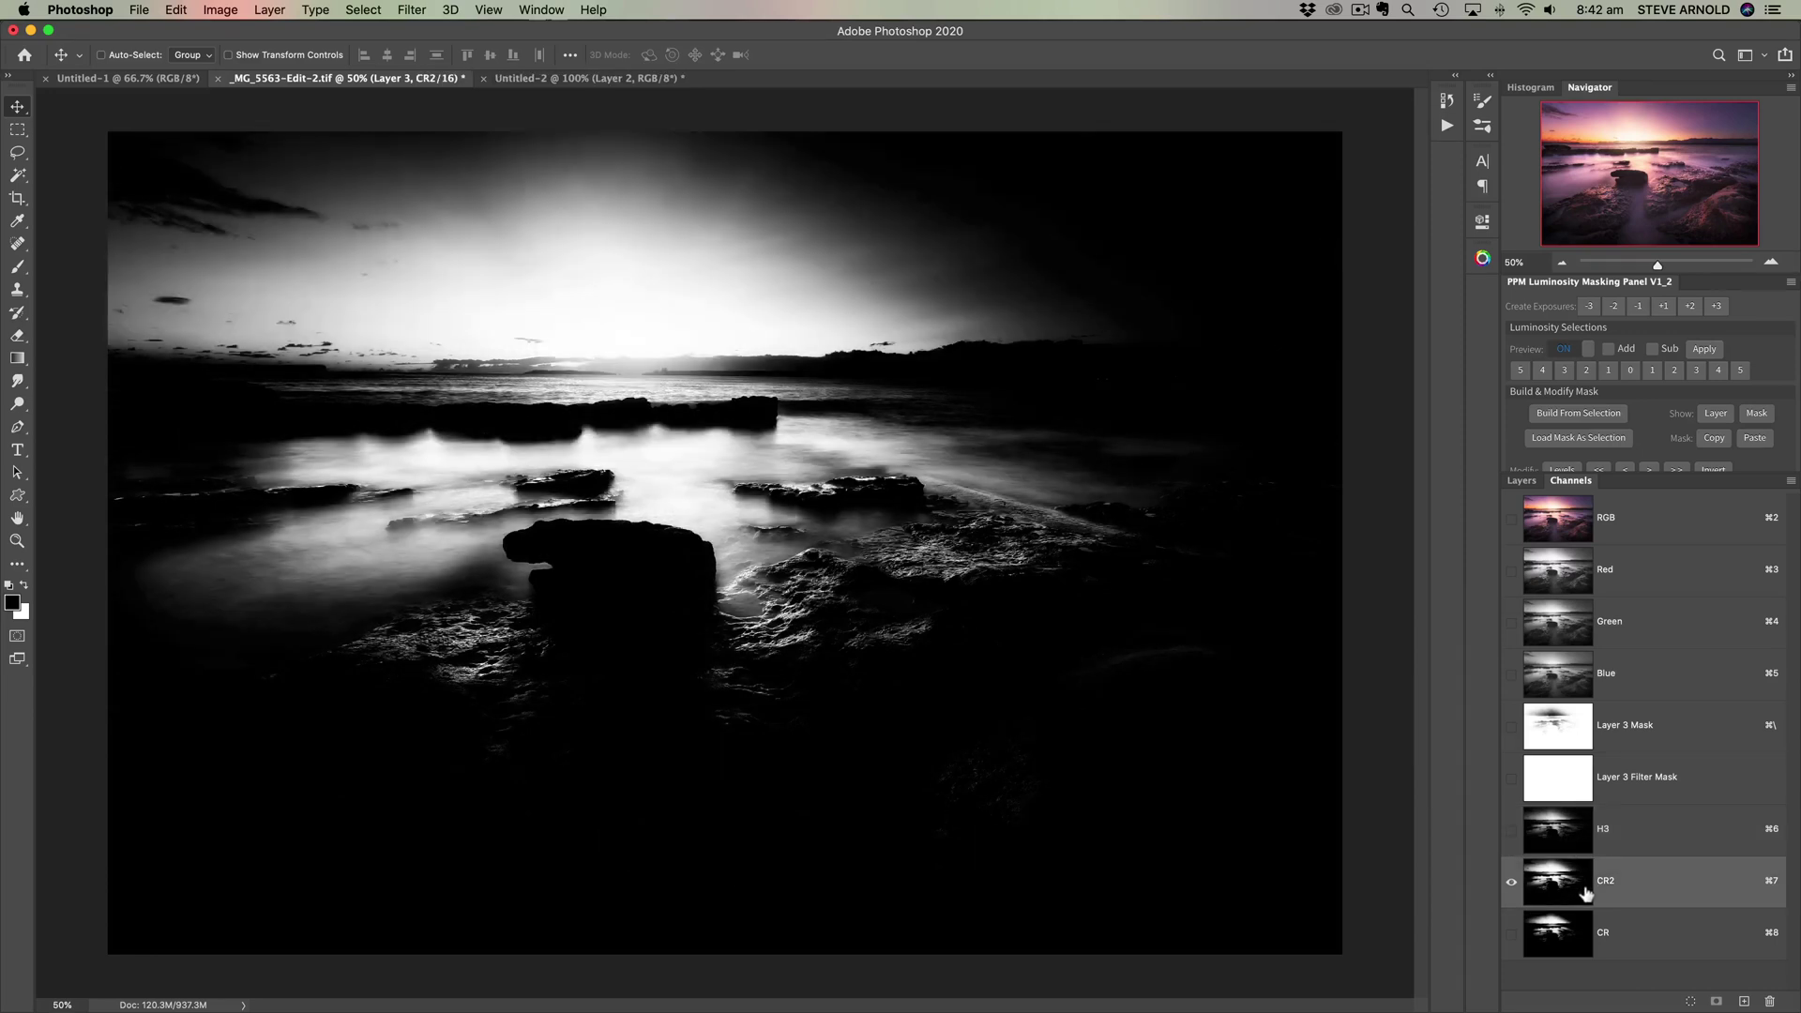
click(1559, 837)
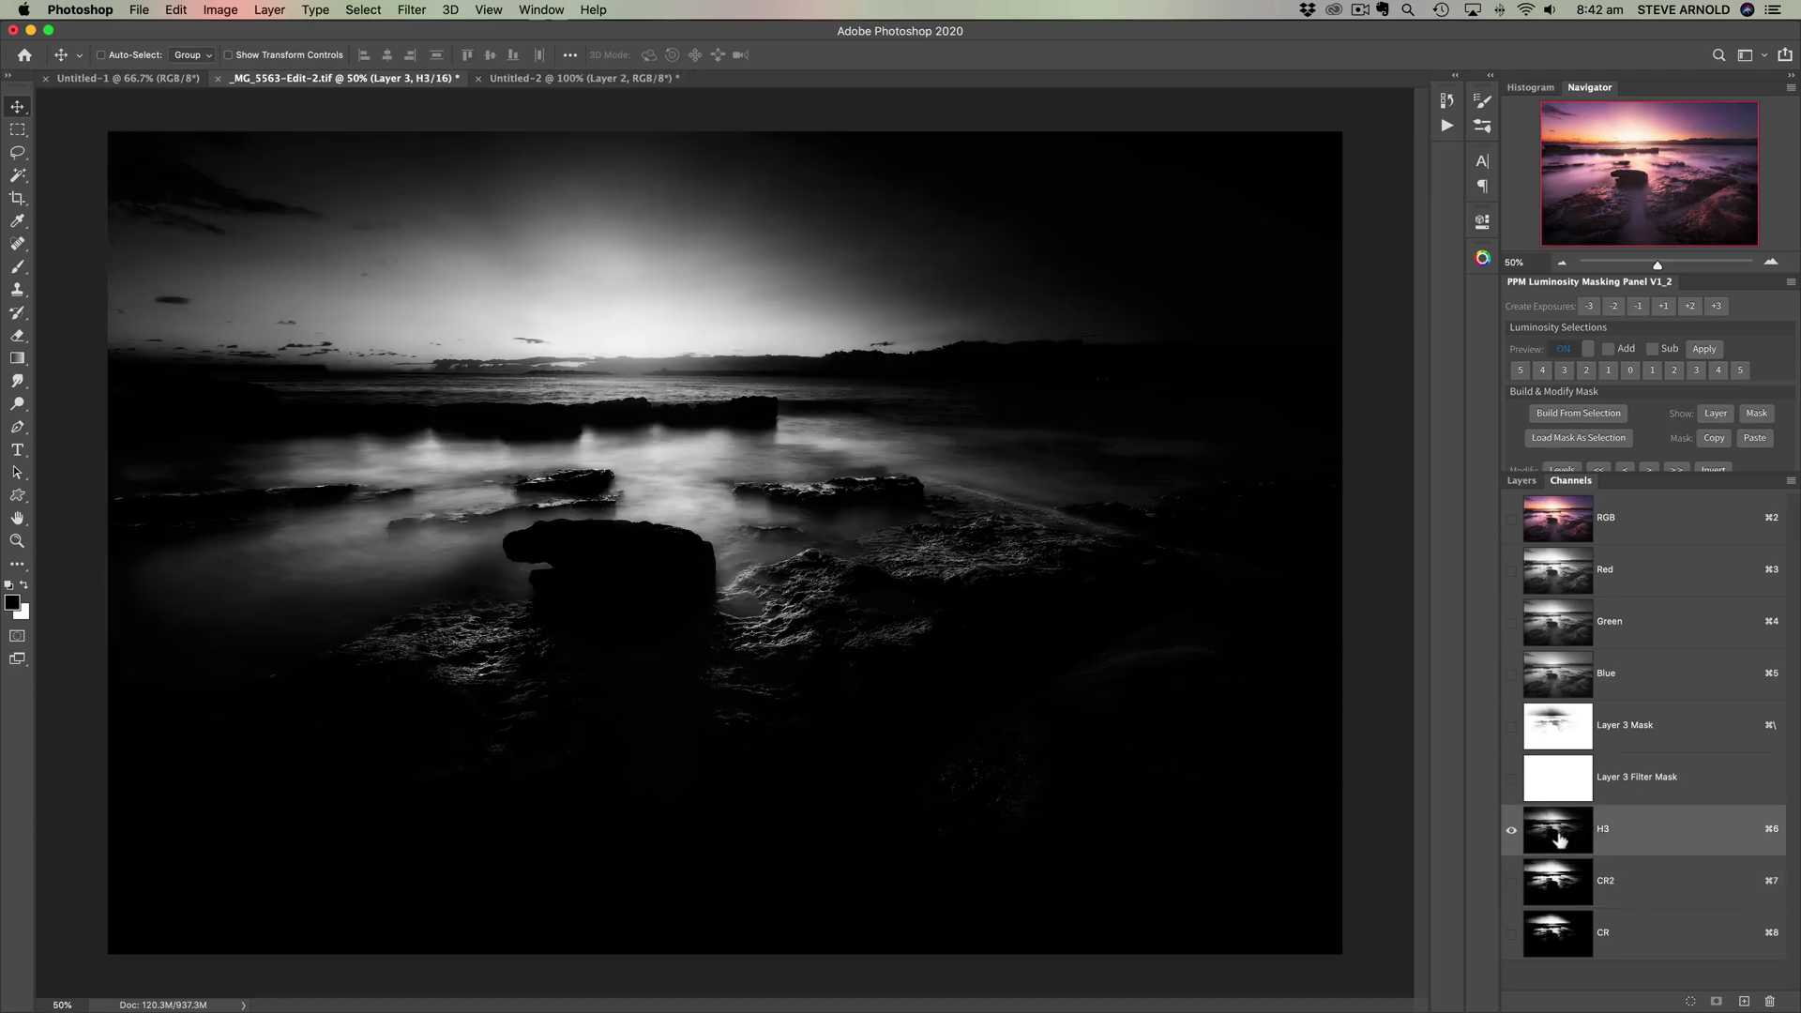
click(1558, 893)
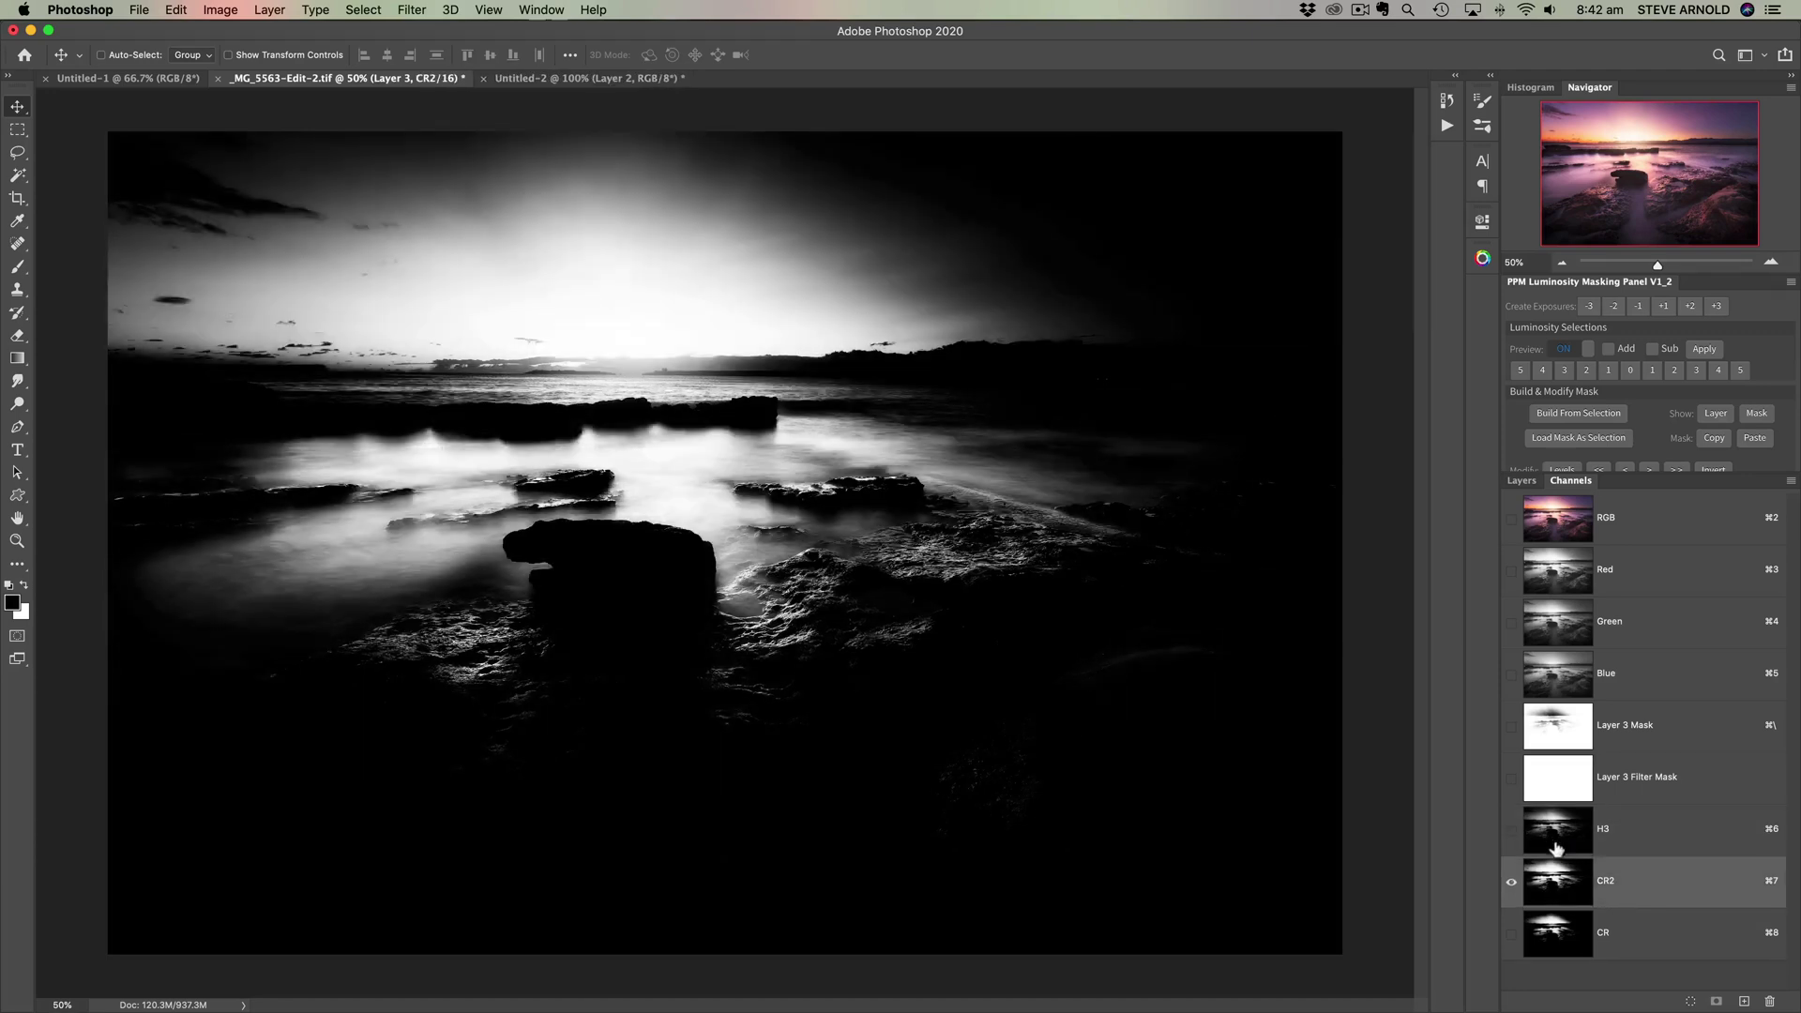
click(1553, 837)
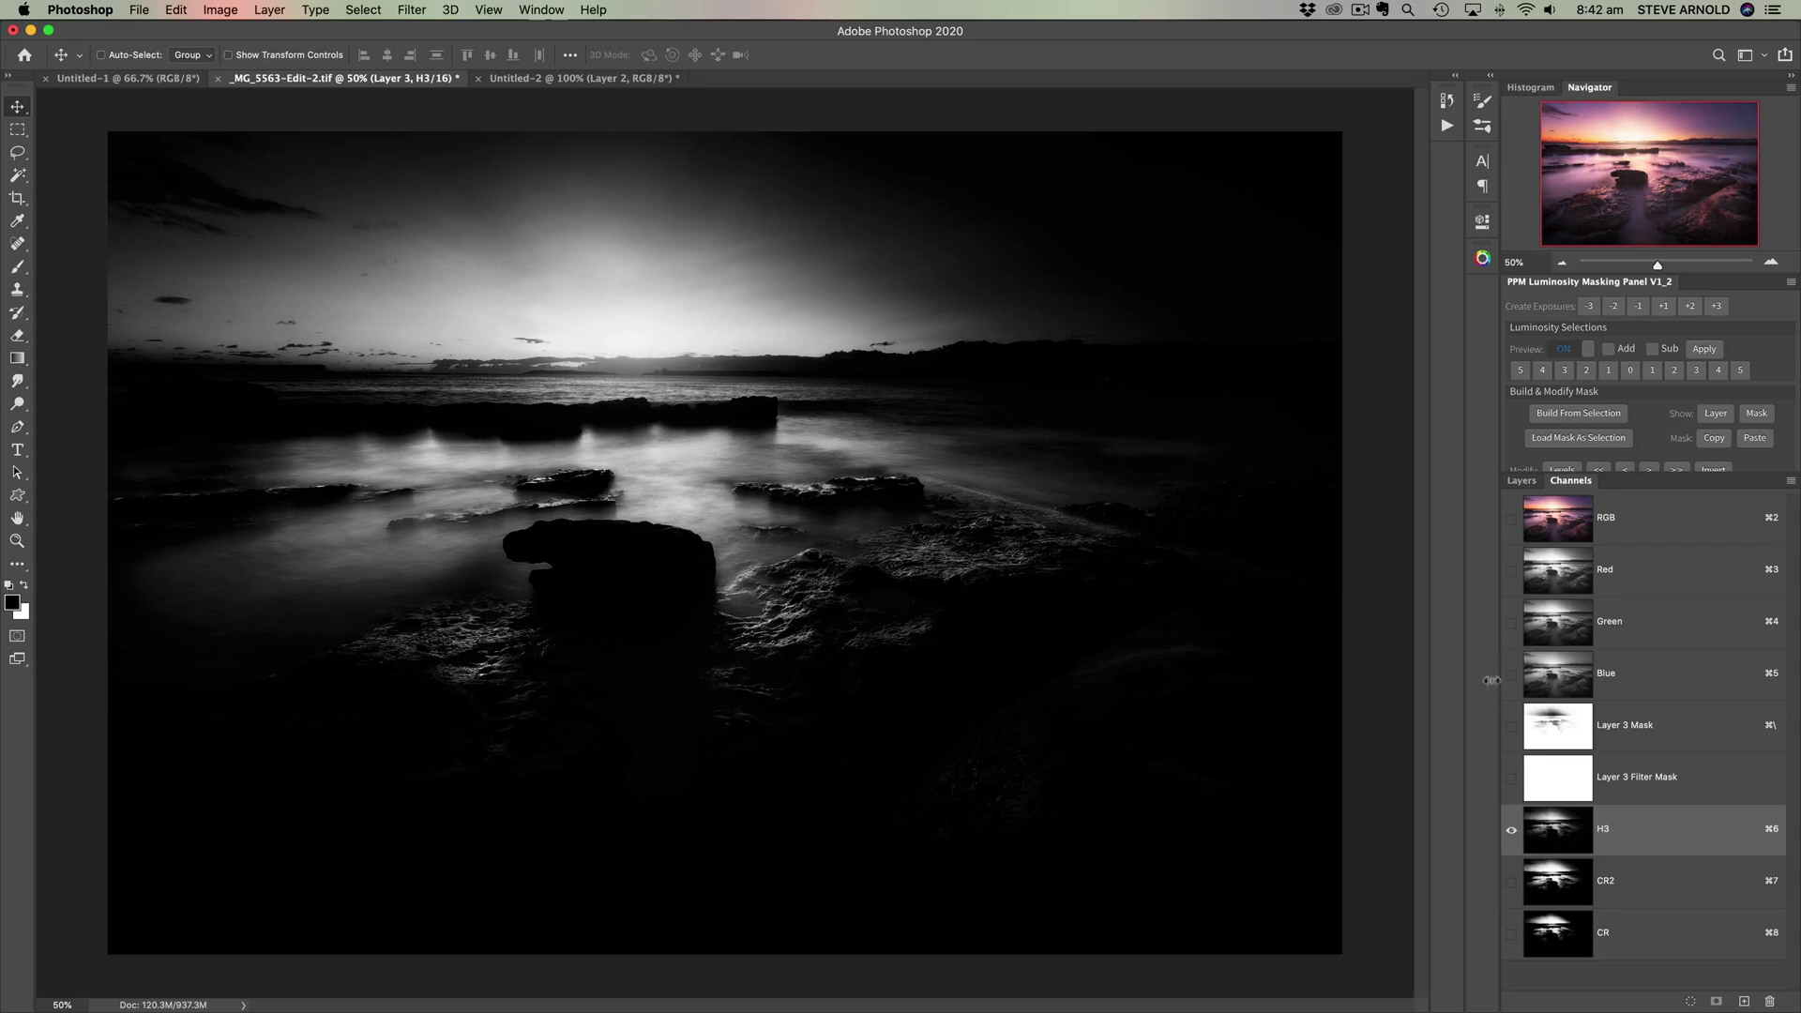
click(1564, 882)
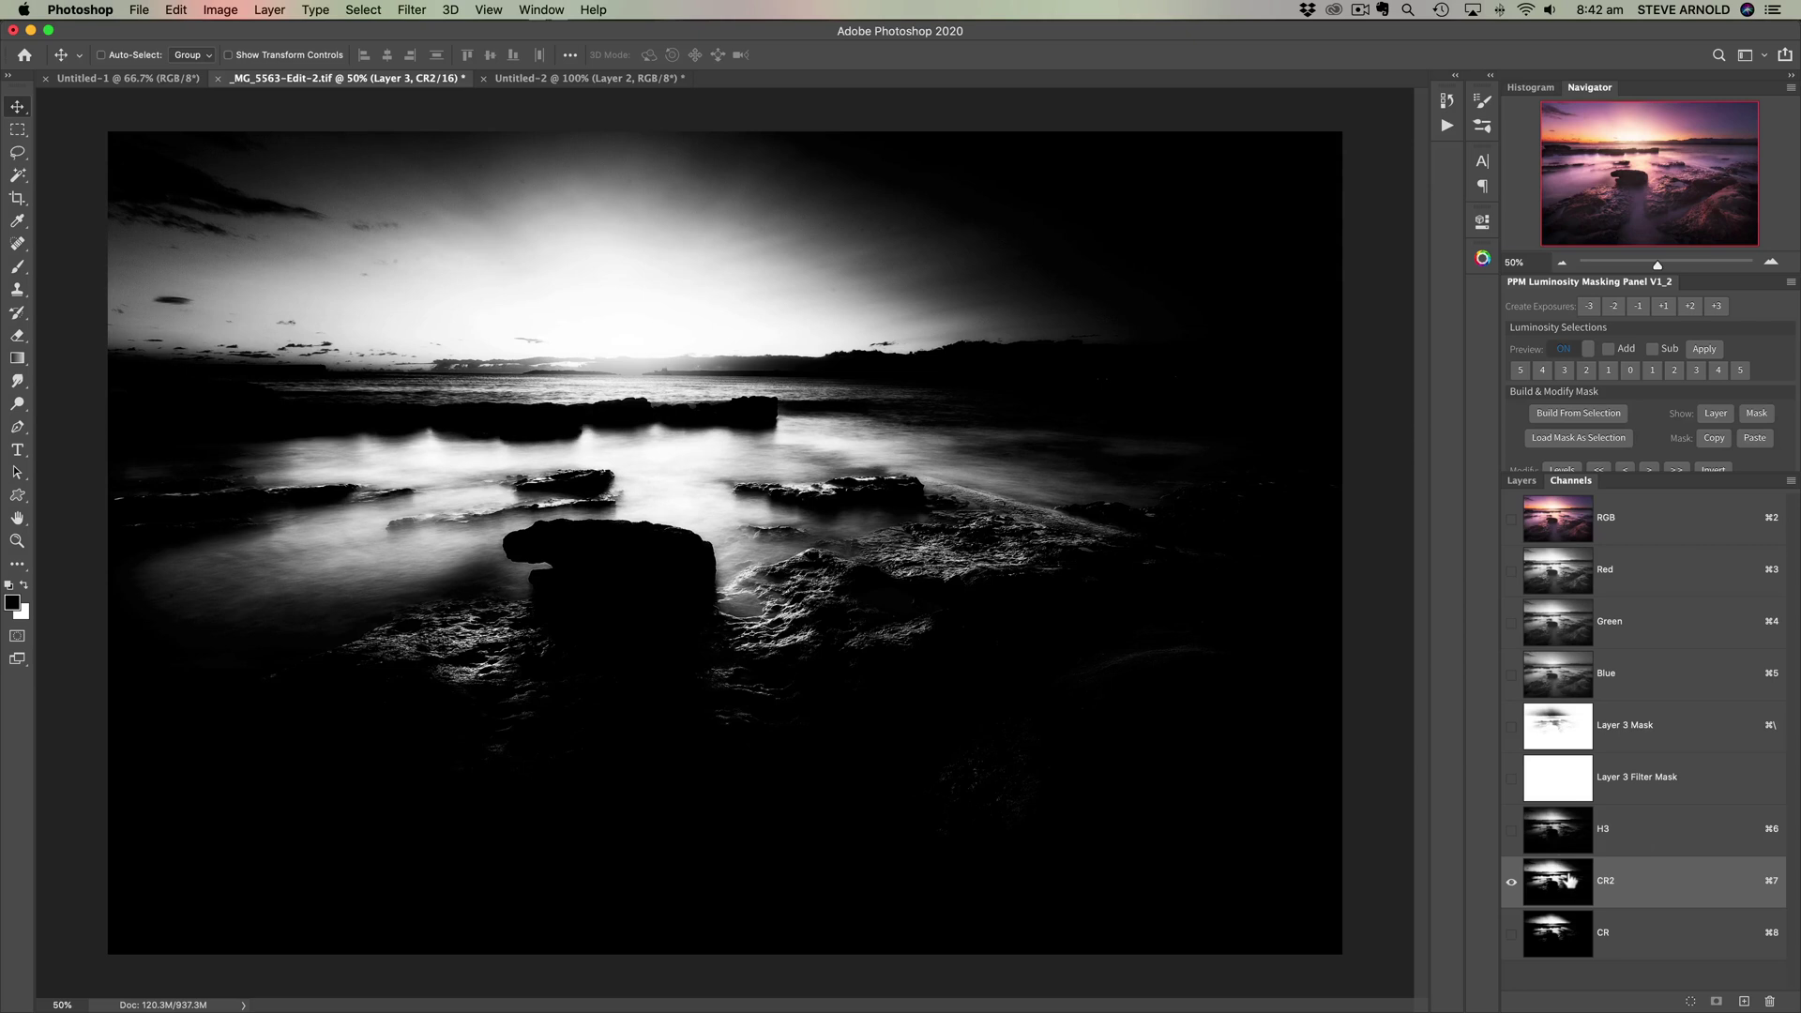
click(1564, 844)
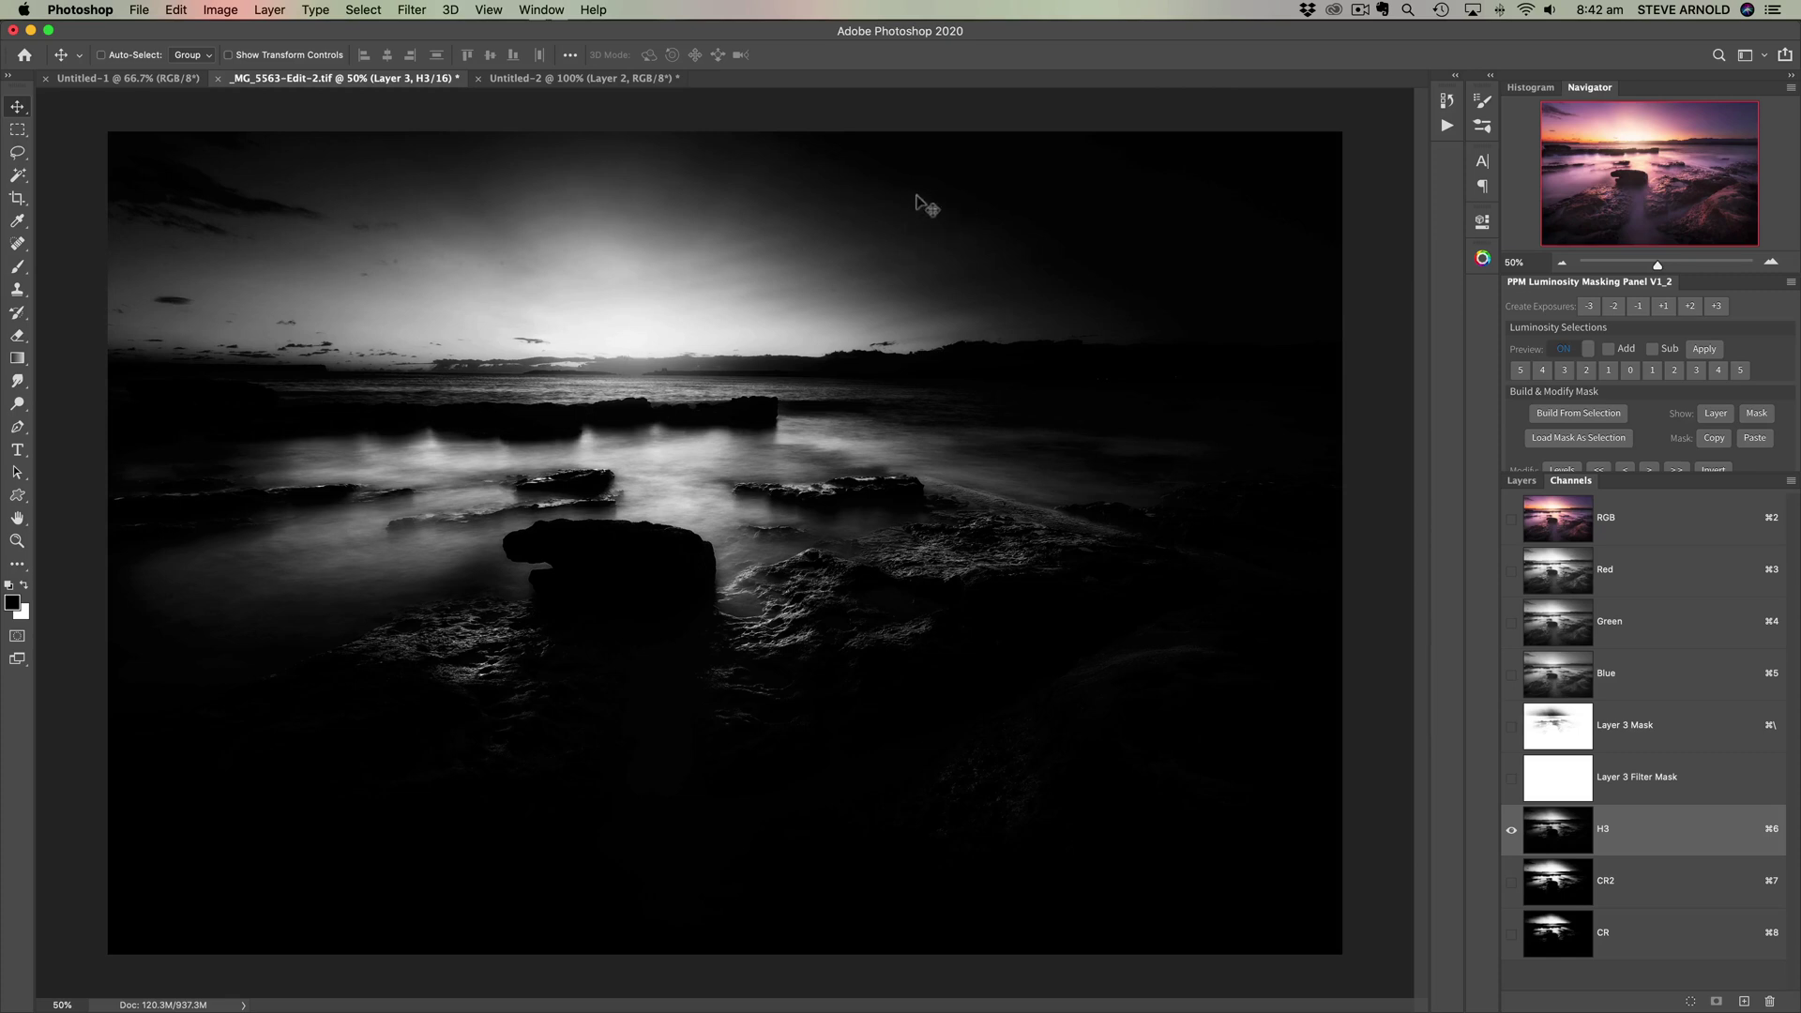
click(1577, 881)
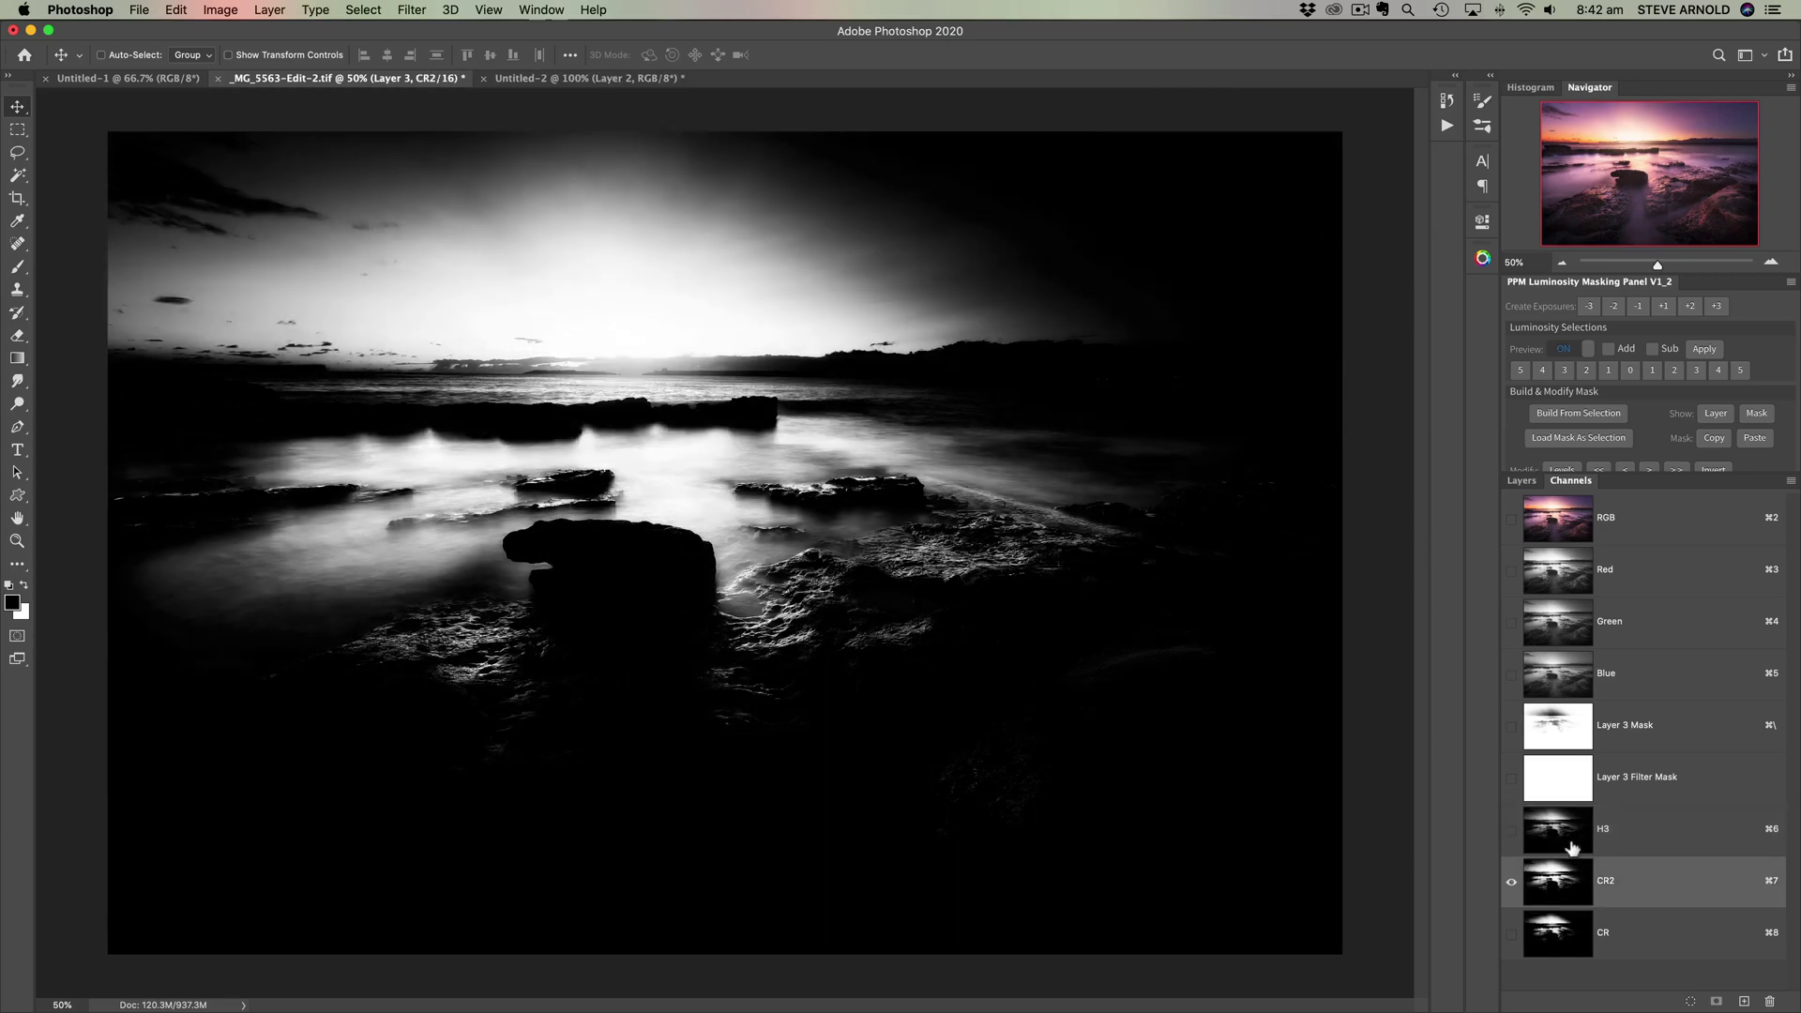
click(1570, 833)
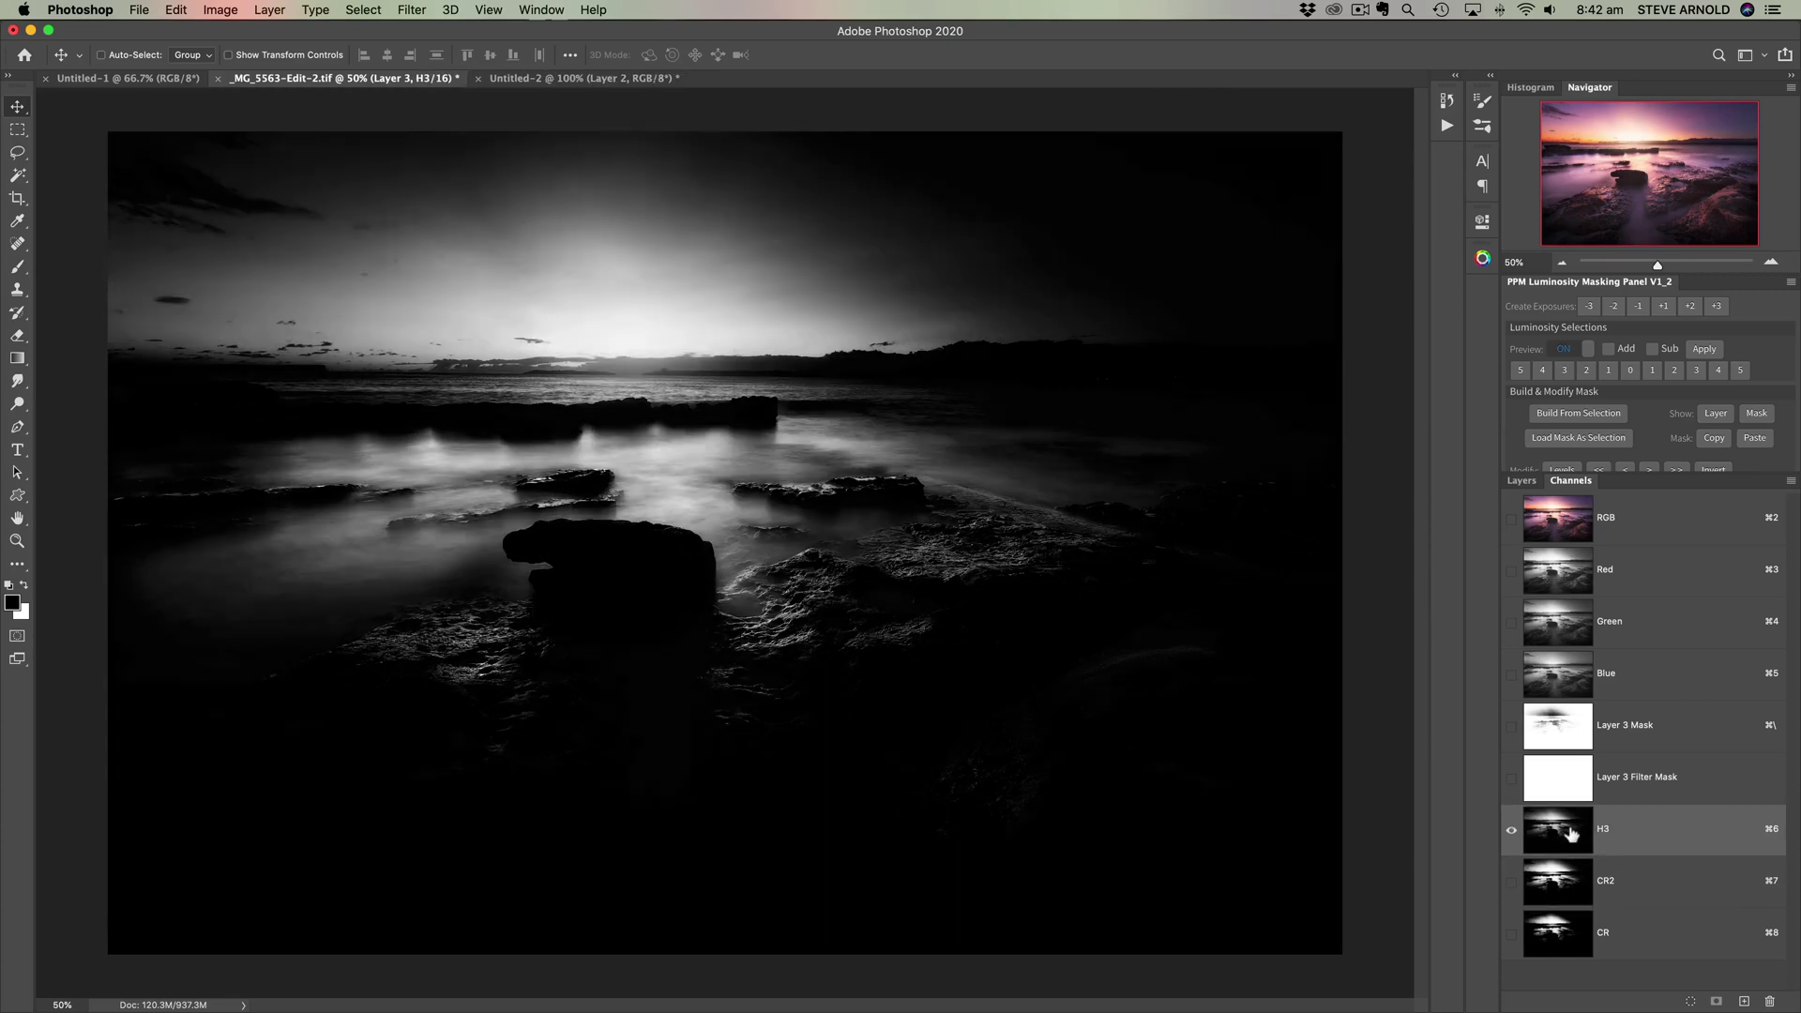
click(1561, 886)
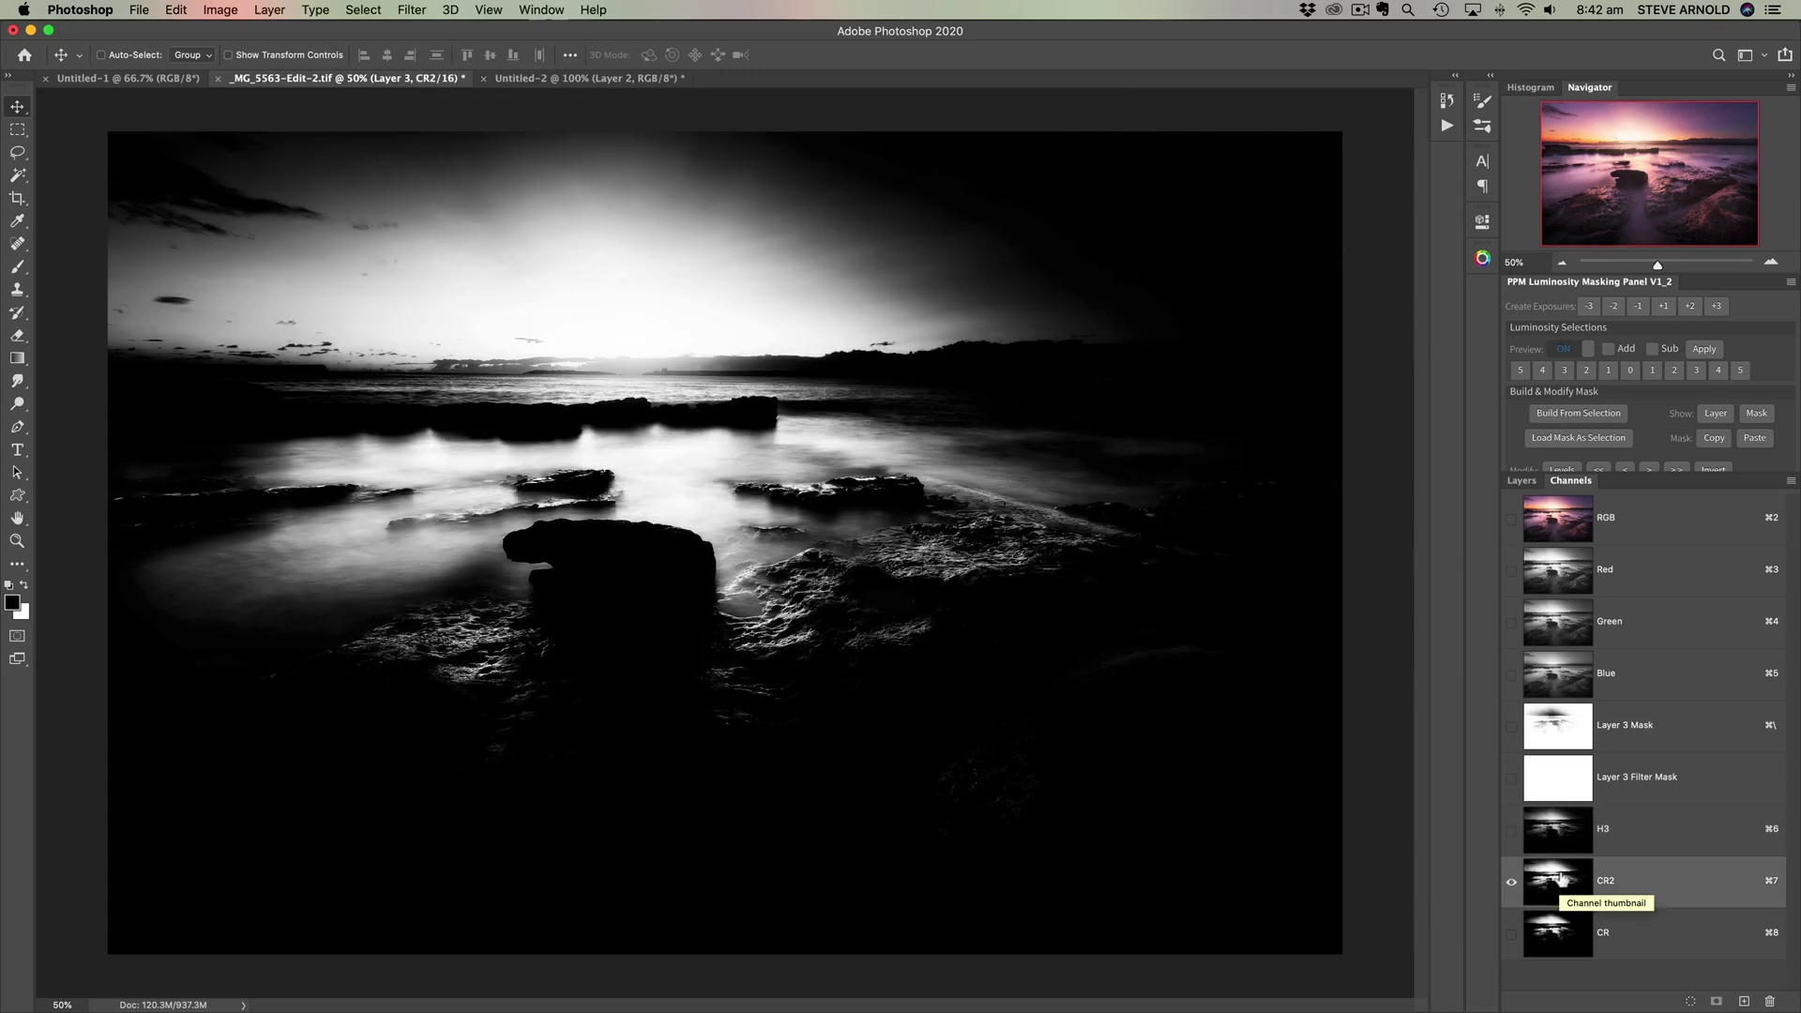
- From the RGB composite, make a Color Range Highlights selection at Fuzziness 100, Range 255
click(1568, 530)
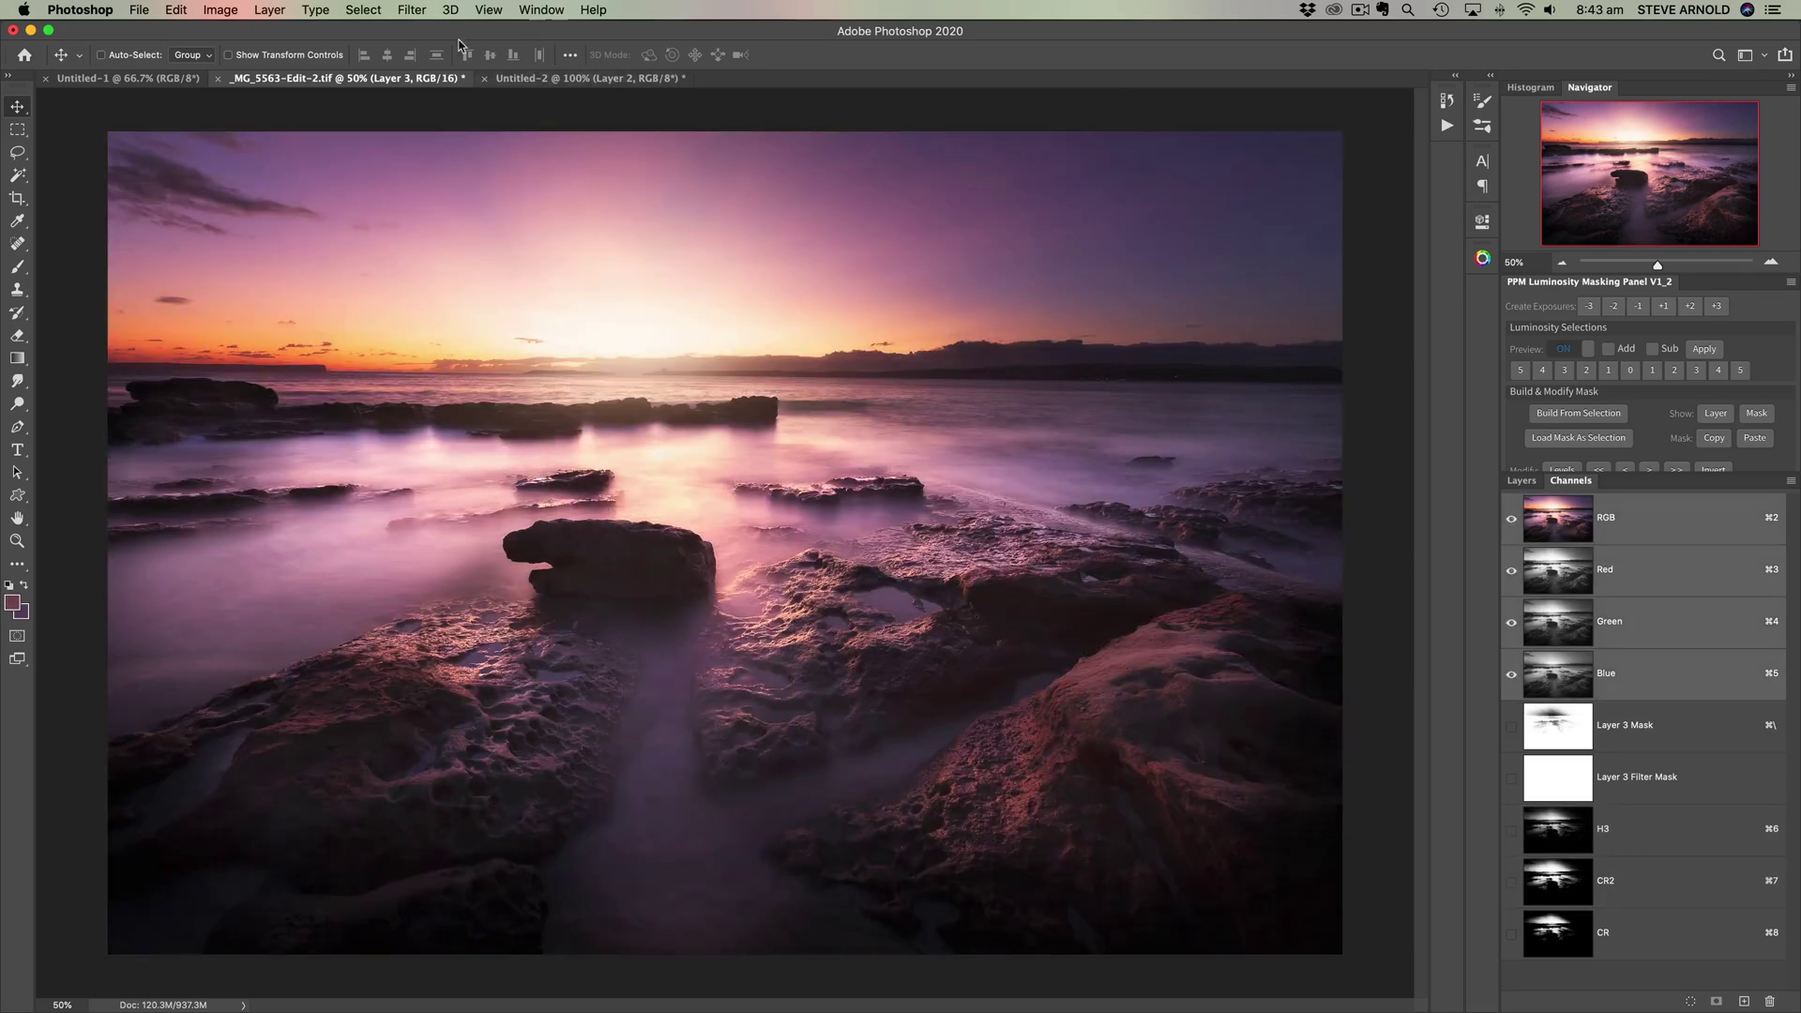
click(374, 16)
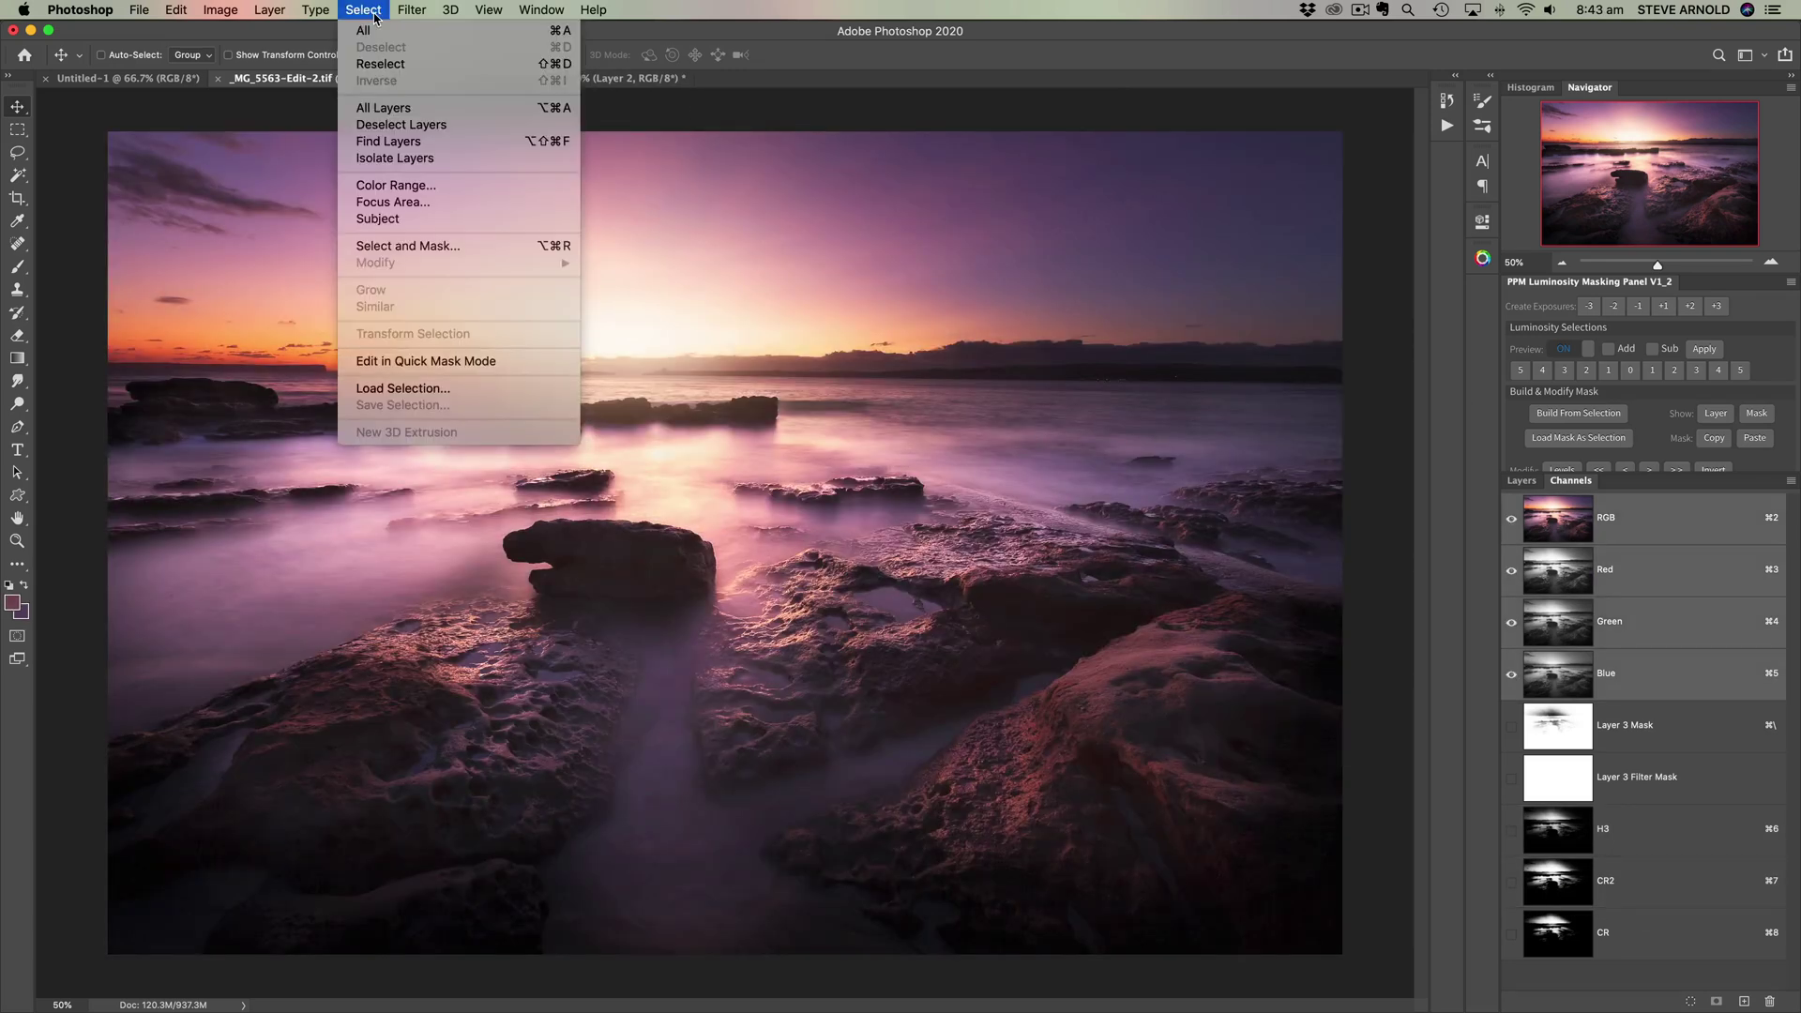
click(387, 193)
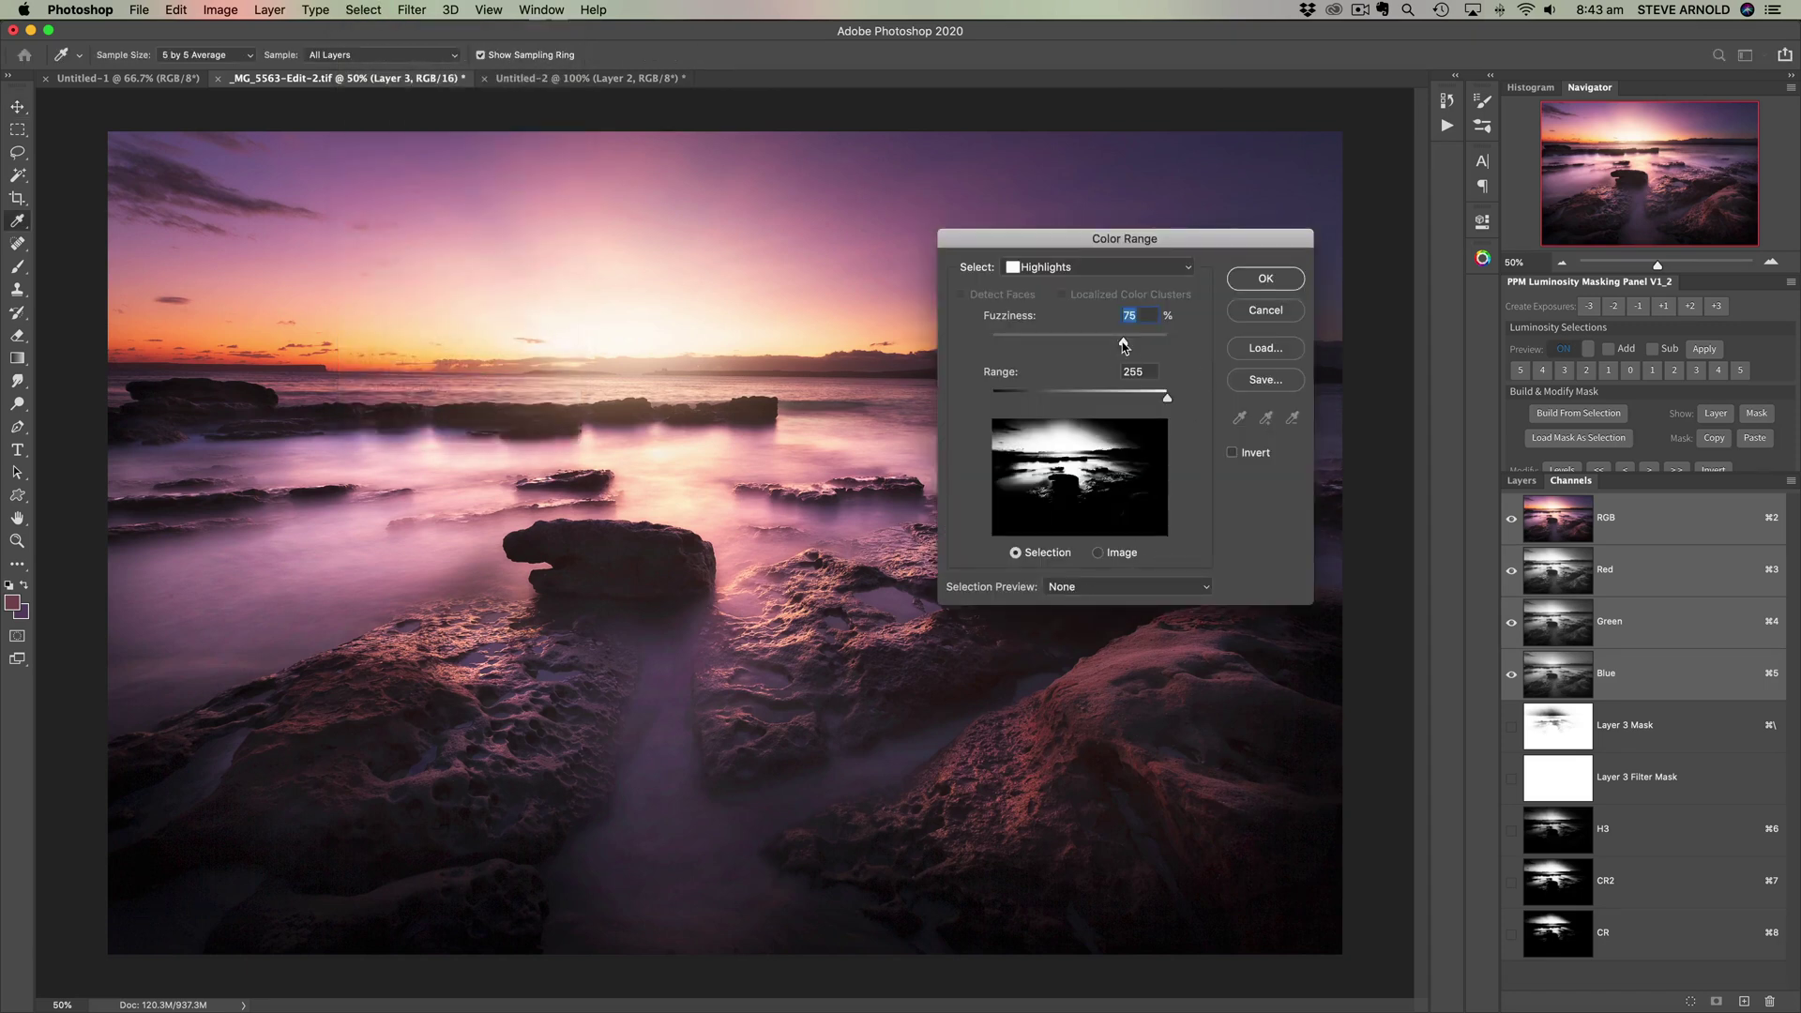
drag(1124, 346, 1199, 347)
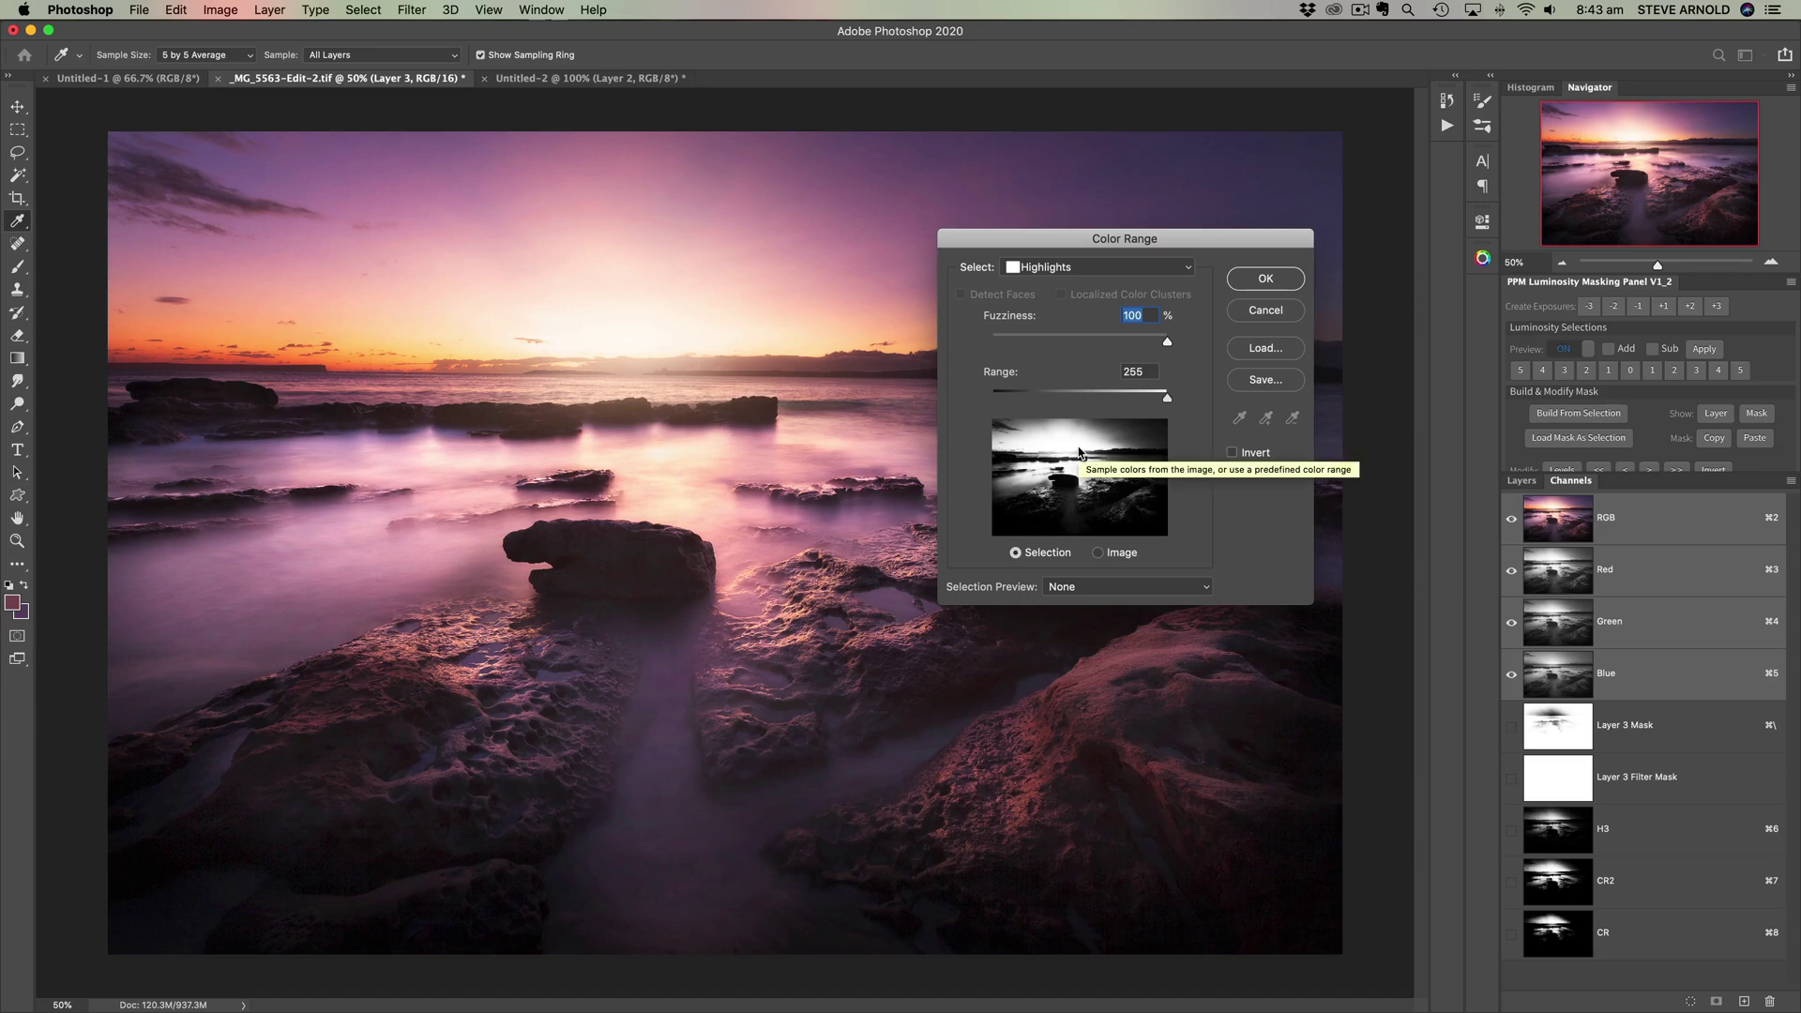
drag(1176, 399, 1169, 404)
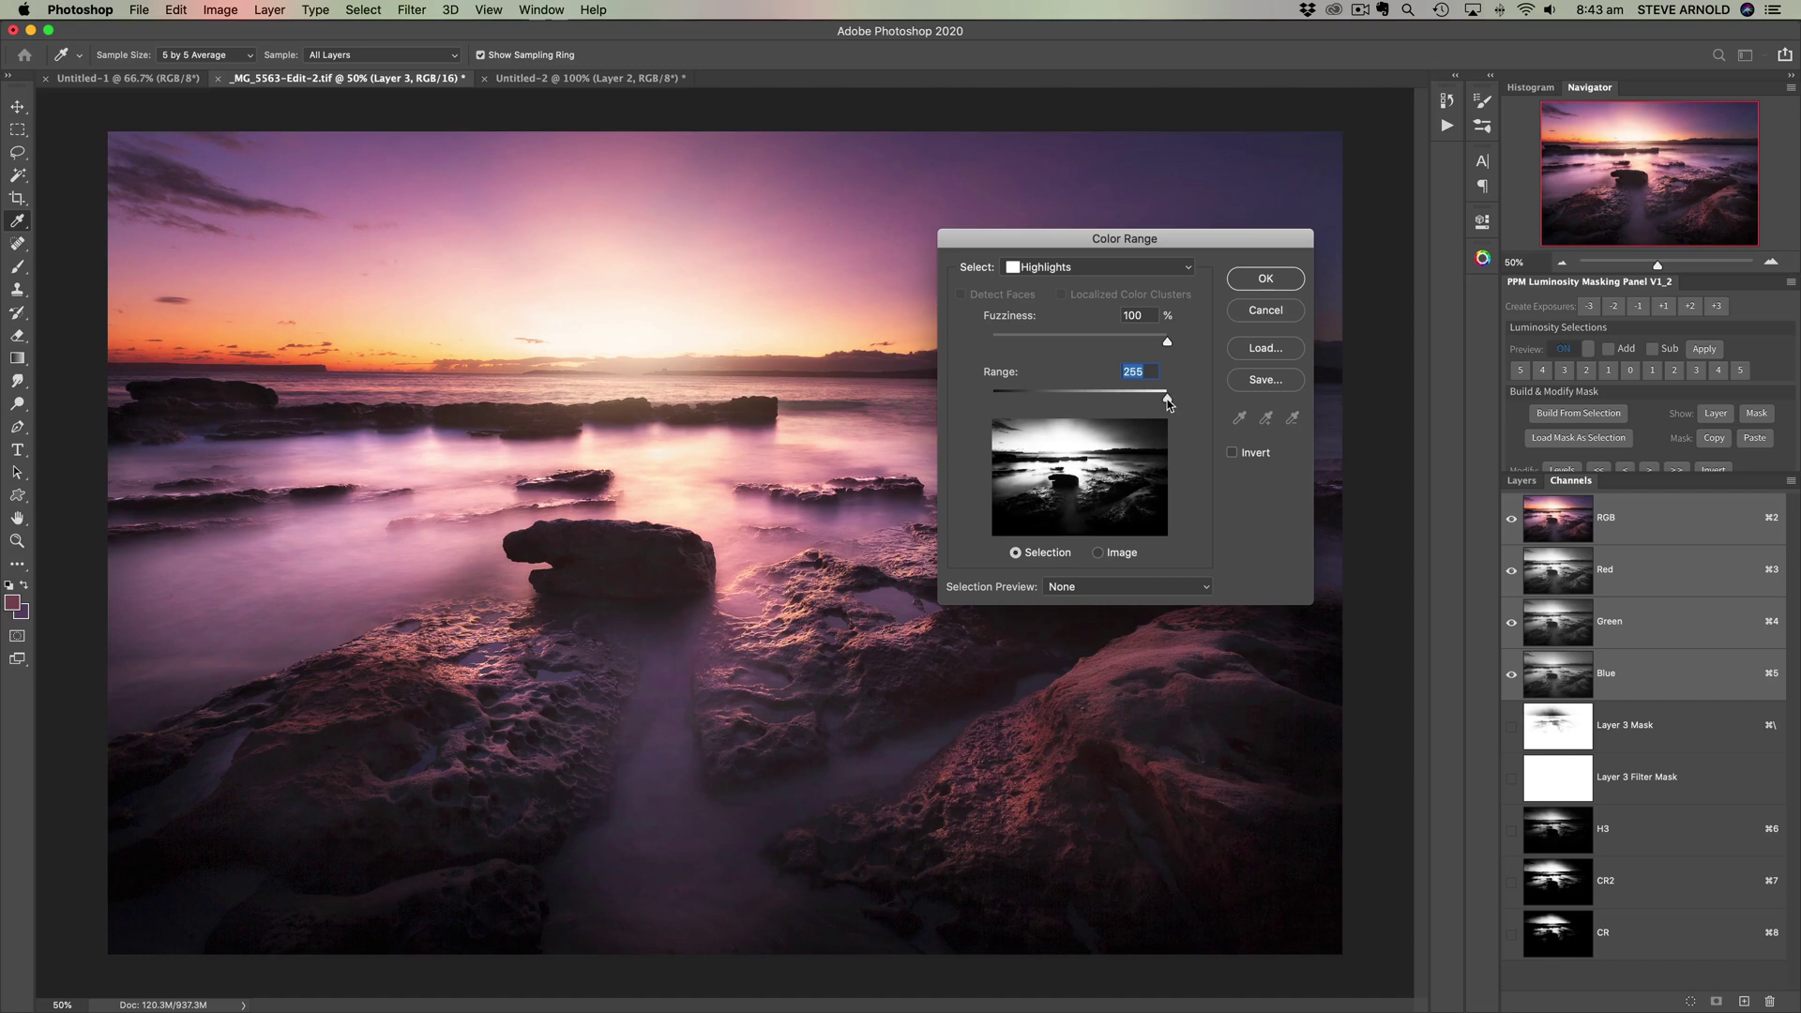
click(1164, 344)
mouse_move(1160, 340)
mouse_down()
mouse_move(1027, 343)
mouse_move(1170, 344)
mouse_up()
key(Tab)
click(1268, 284)
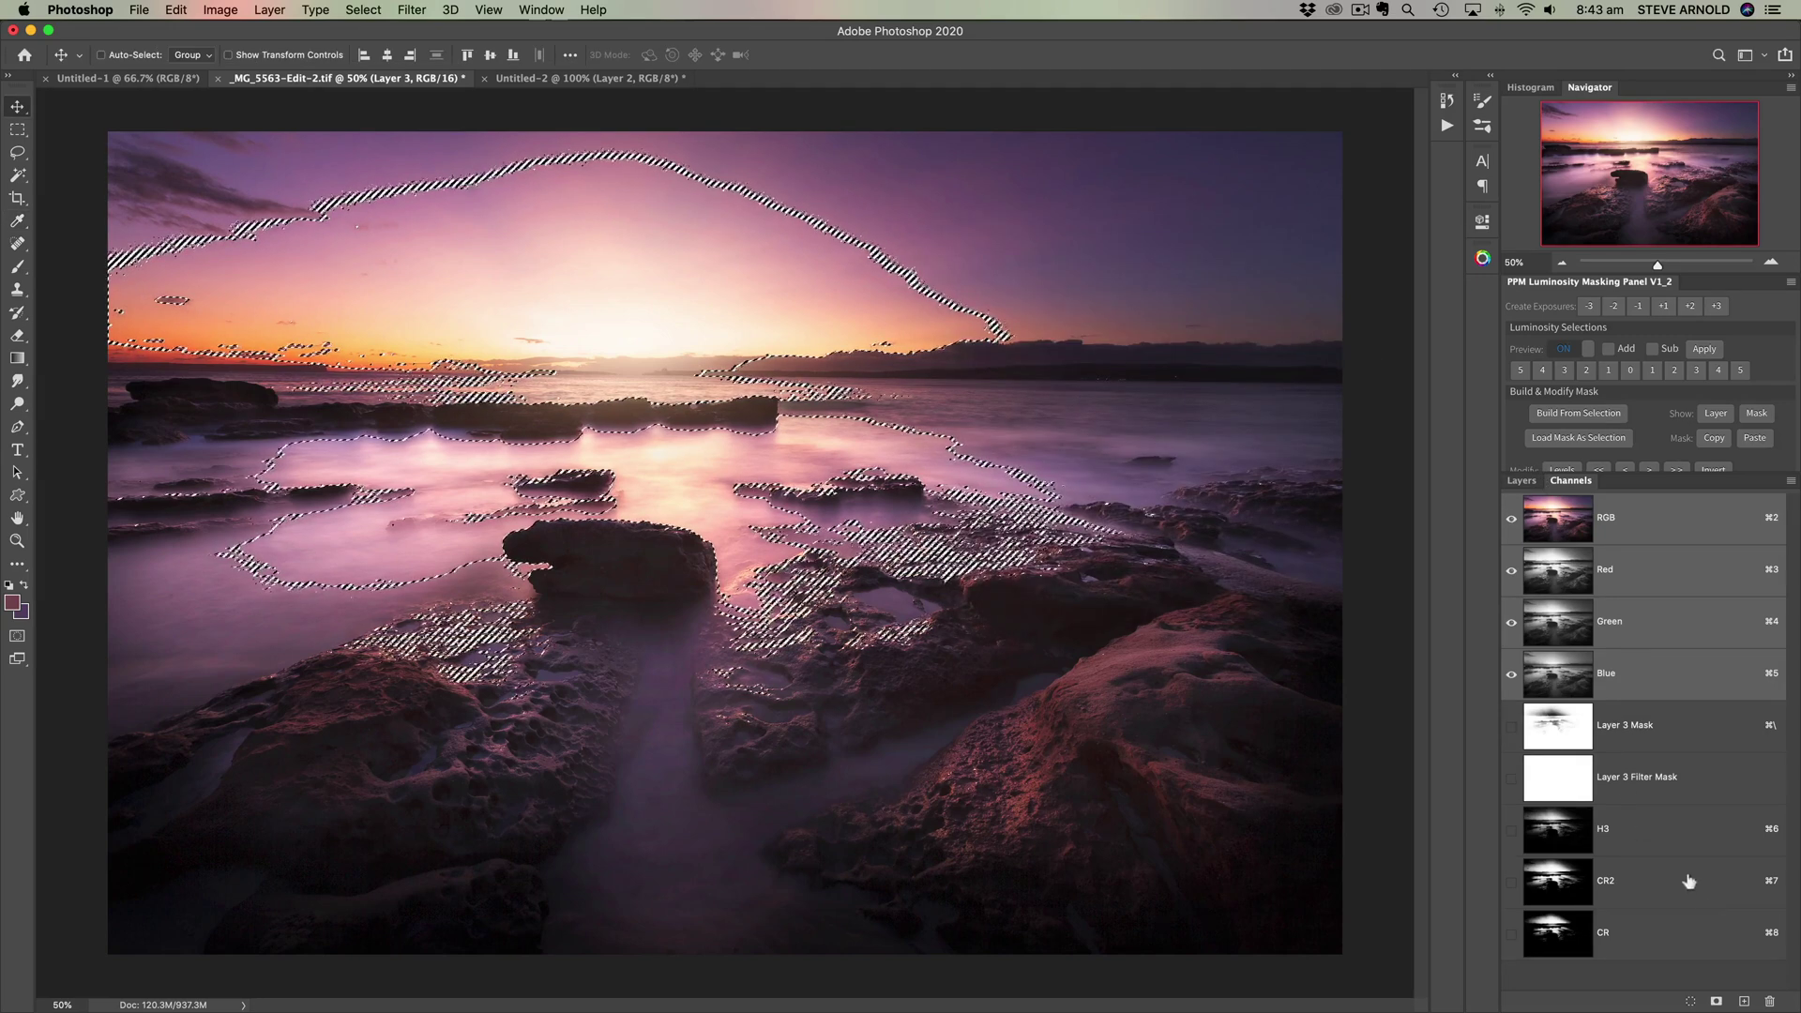
- Save the highlight selection as an Alpha 1 channel and move it above CR2 and CR
click(1716, 1000)
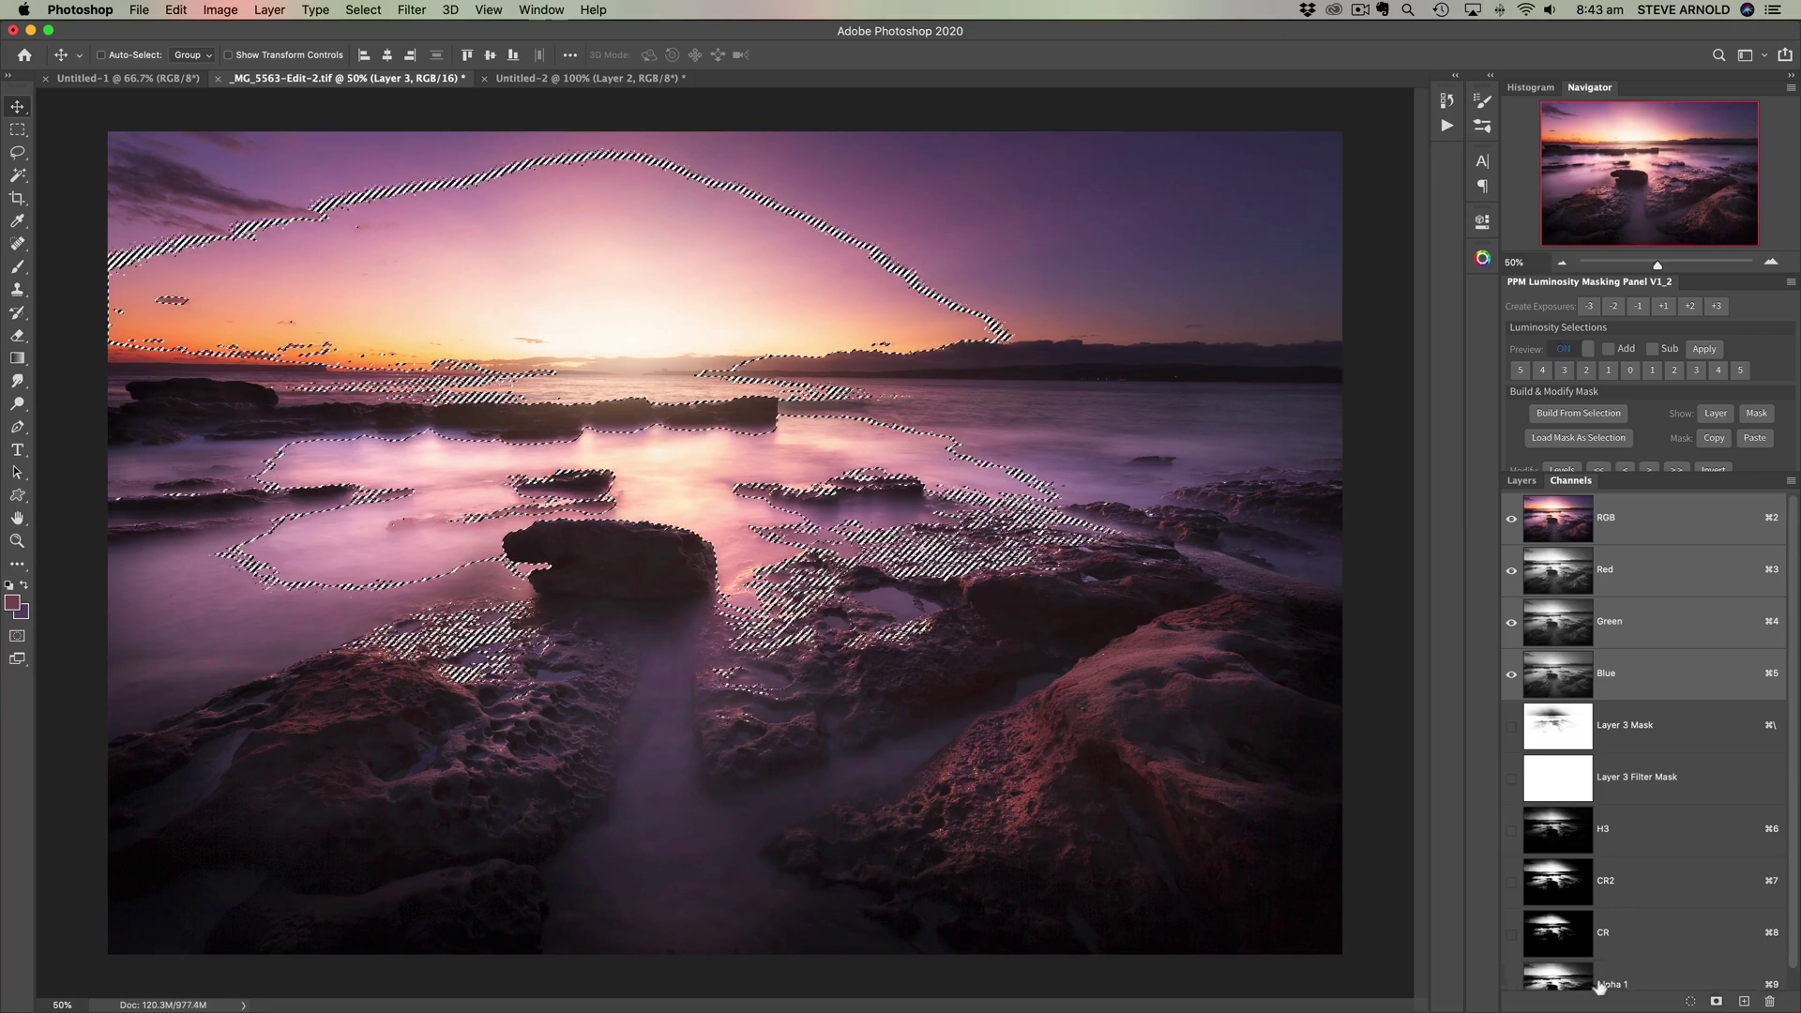
drag(1599, 985, 1568, 879)
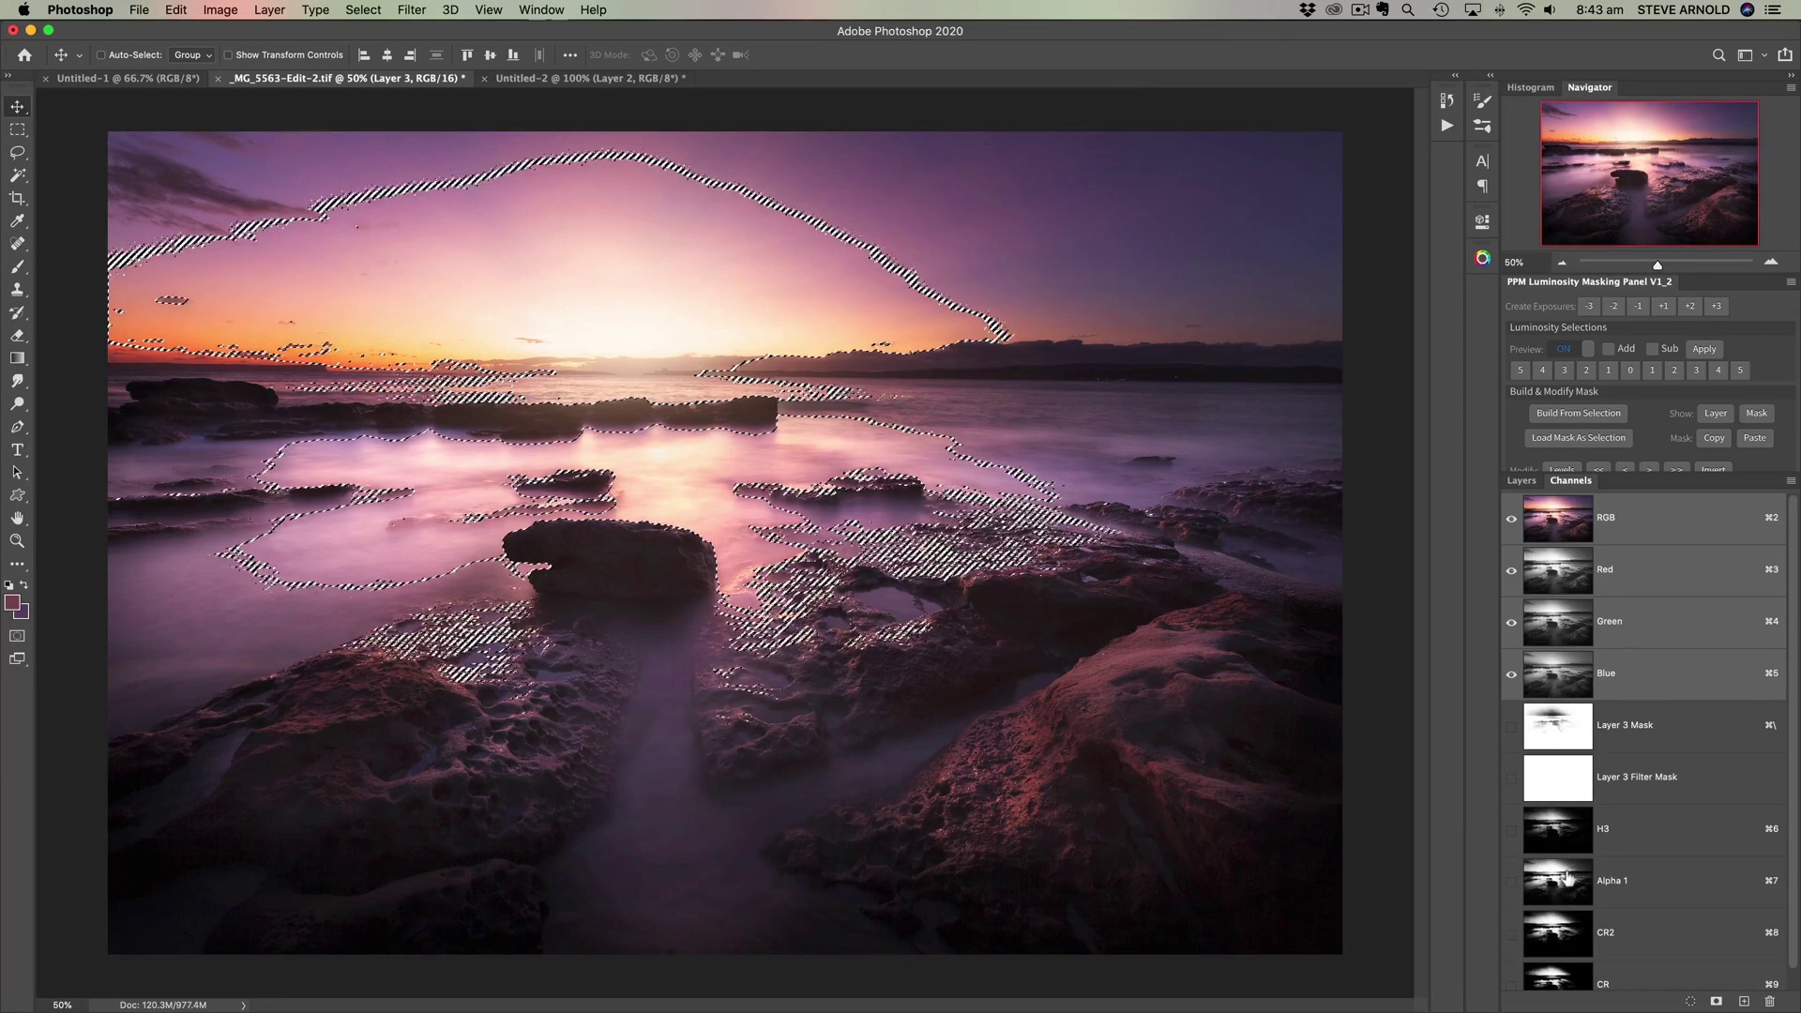
click(1568, 878)
- Deselect, then view CR2 and finally CR alone to compare them
key(super+d)
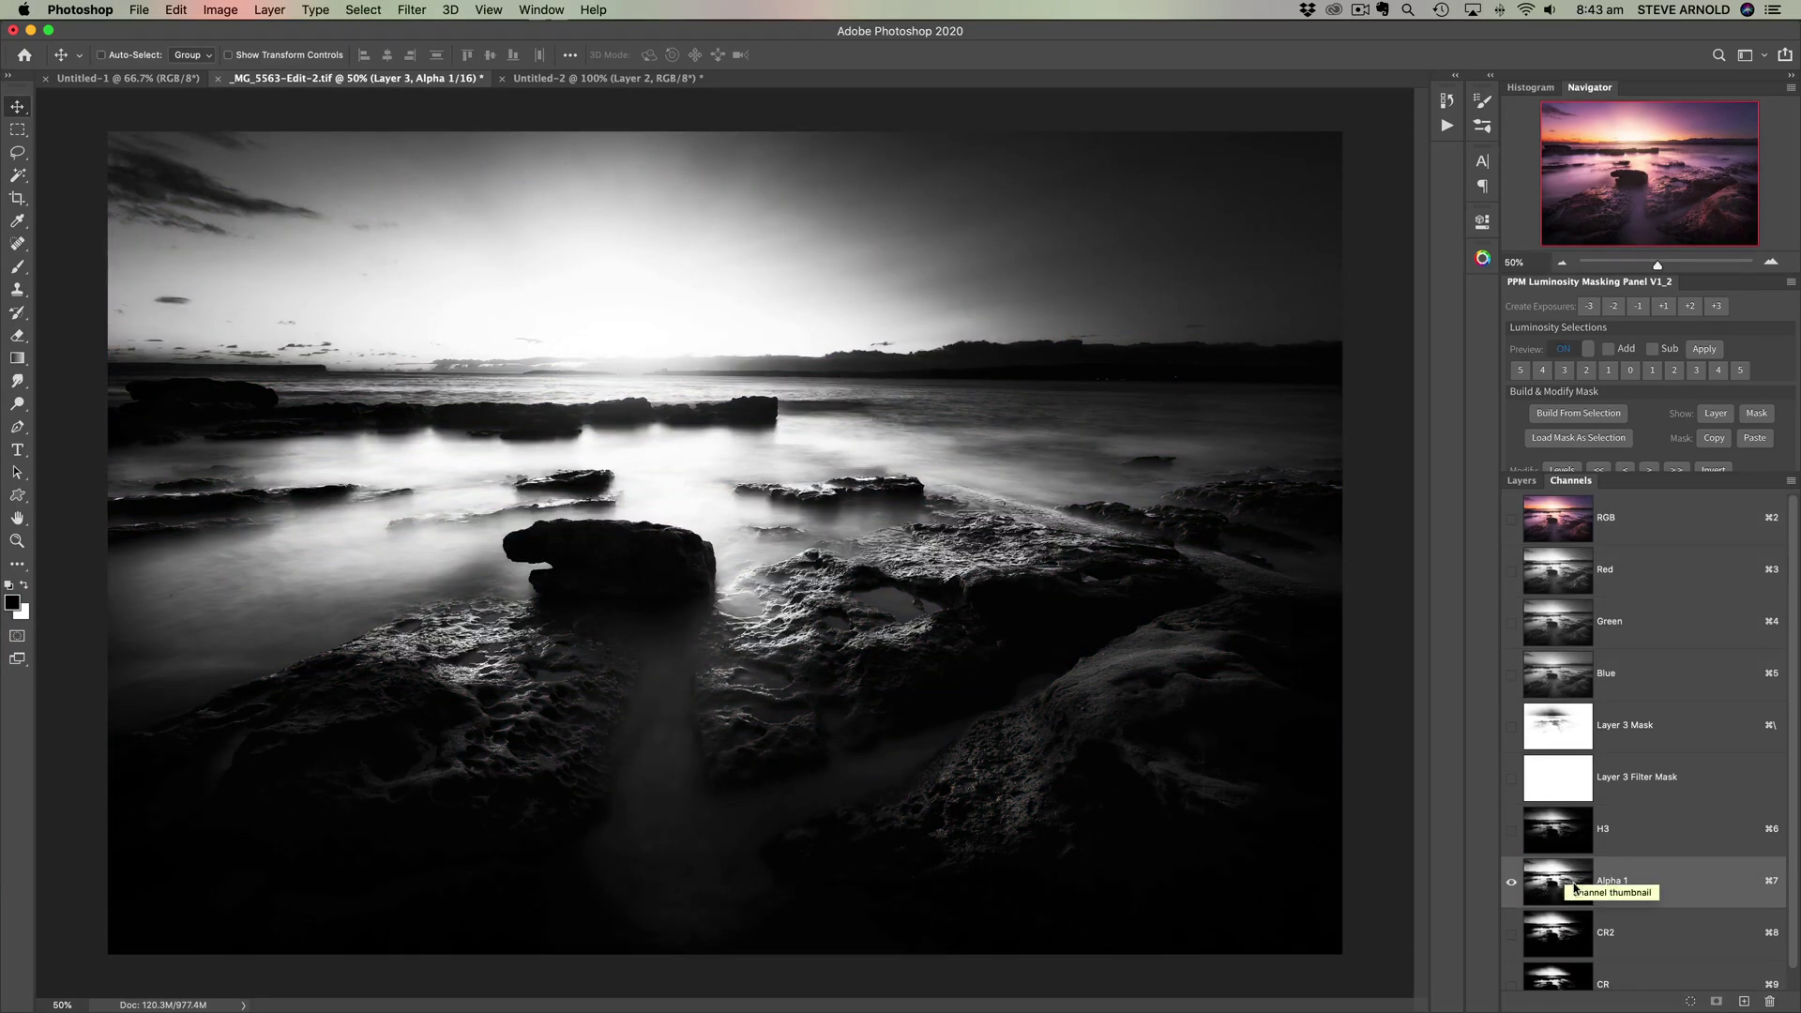
click(1568, 932)
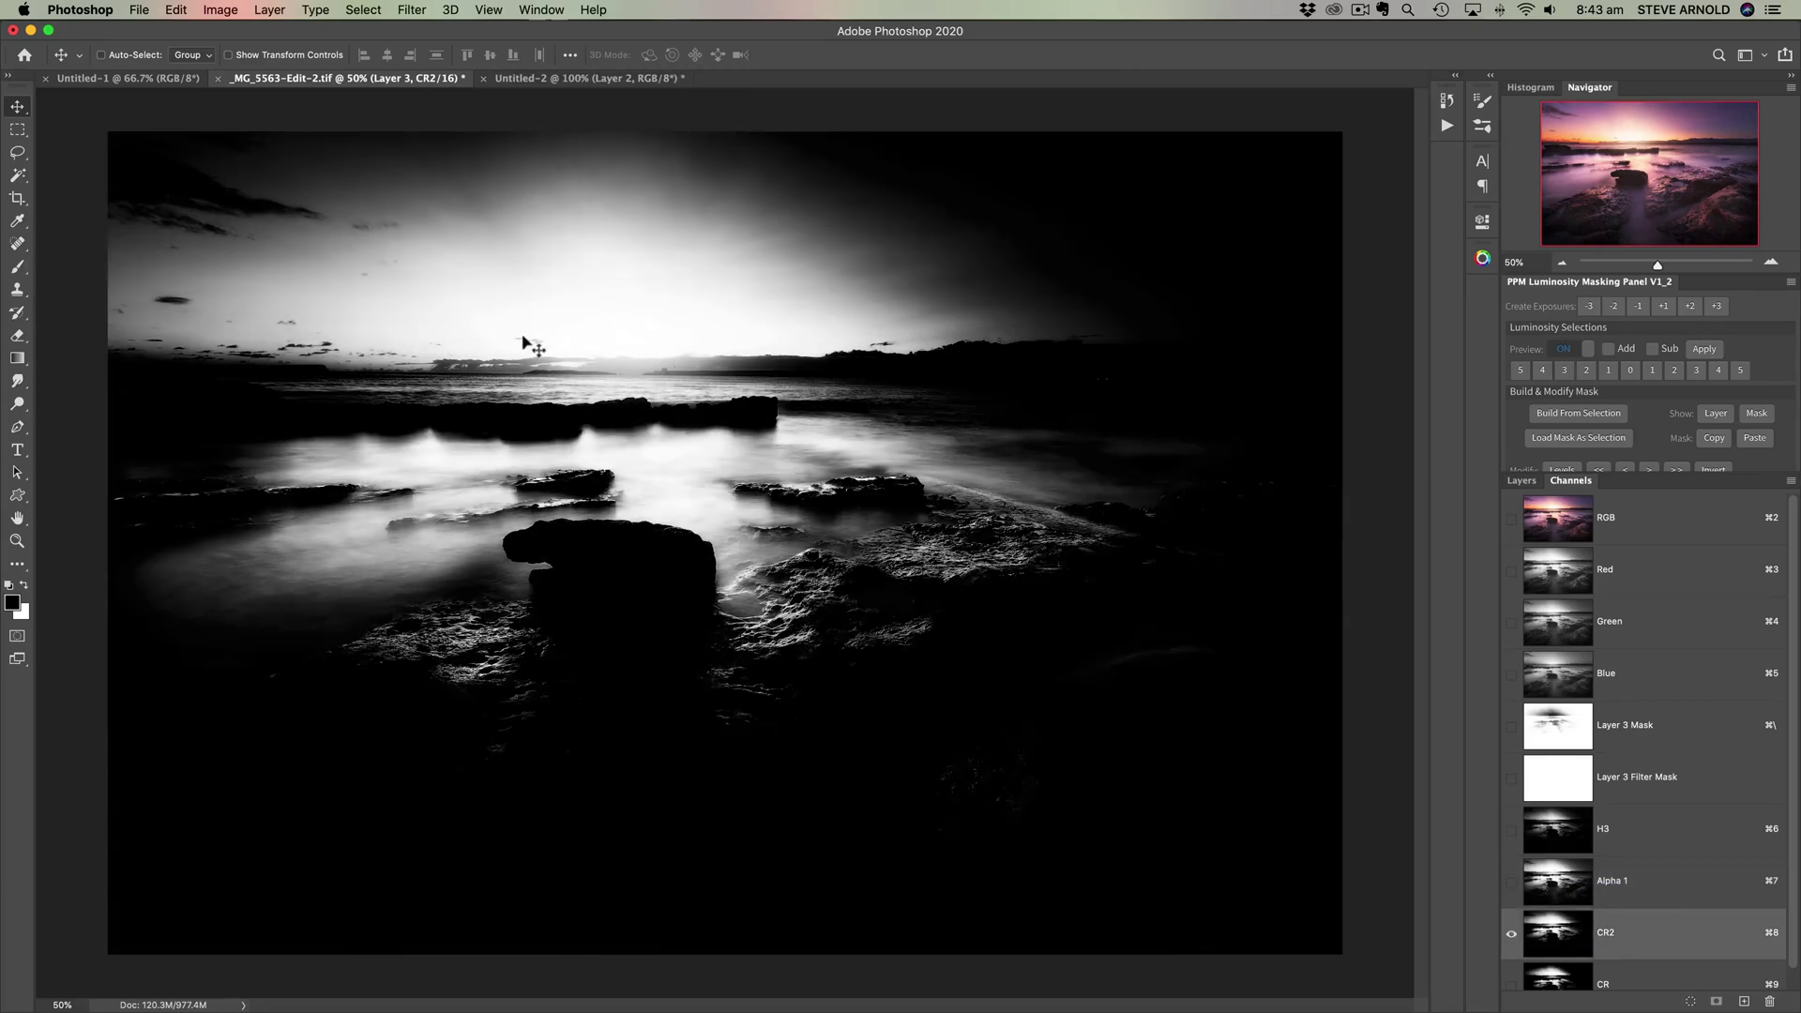
click(1568, 980)
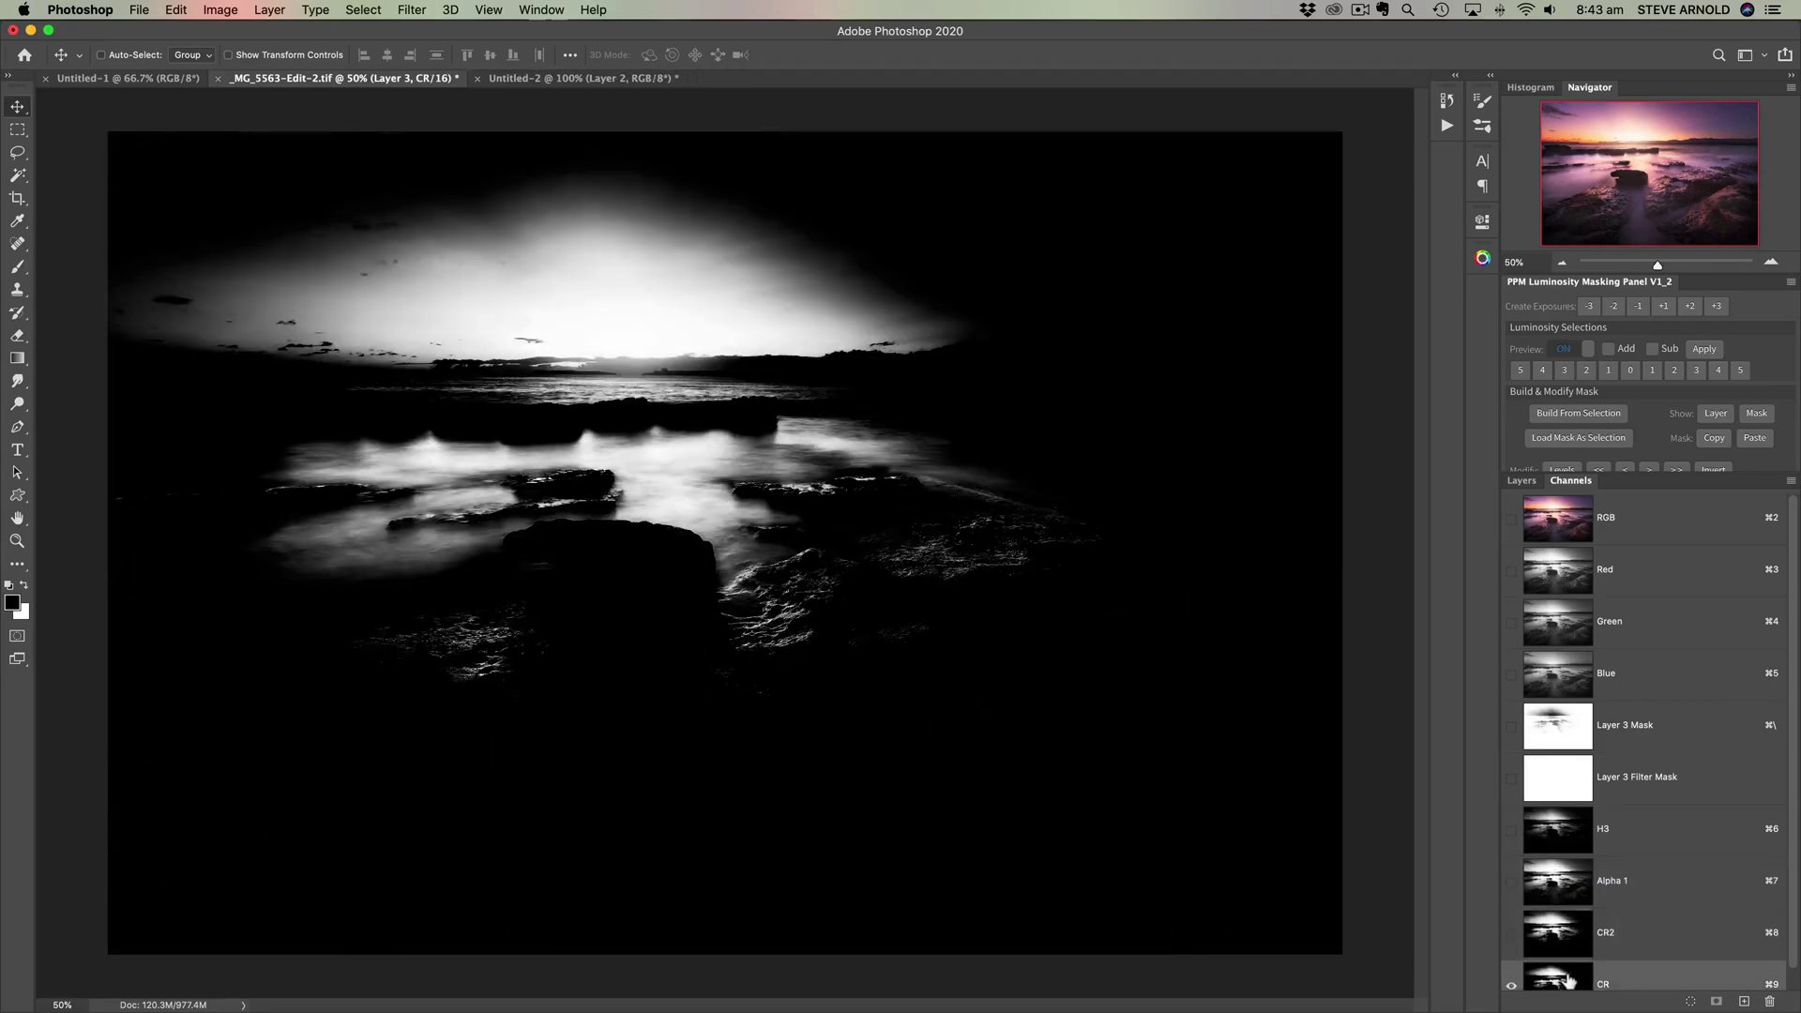
- Compare the Alpha 1 channel with H3, then view CR2 and CR on their own
click(1556, 893)
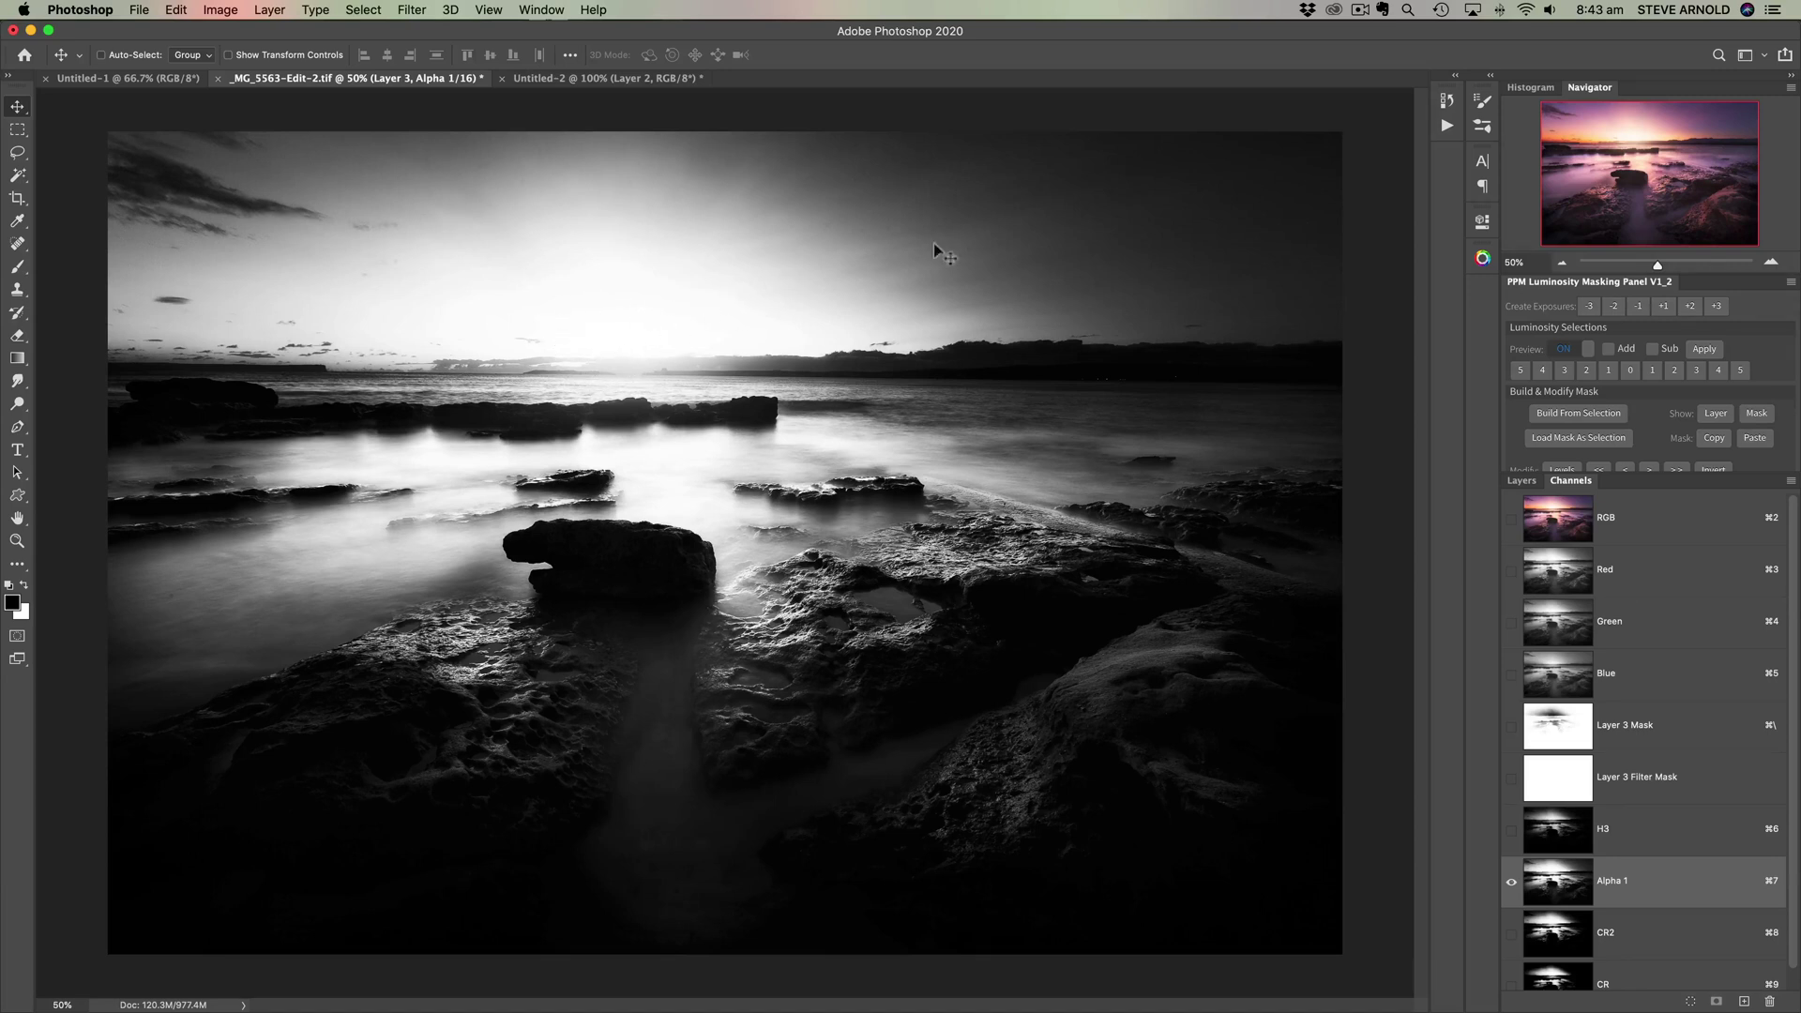
click(1573, 832)
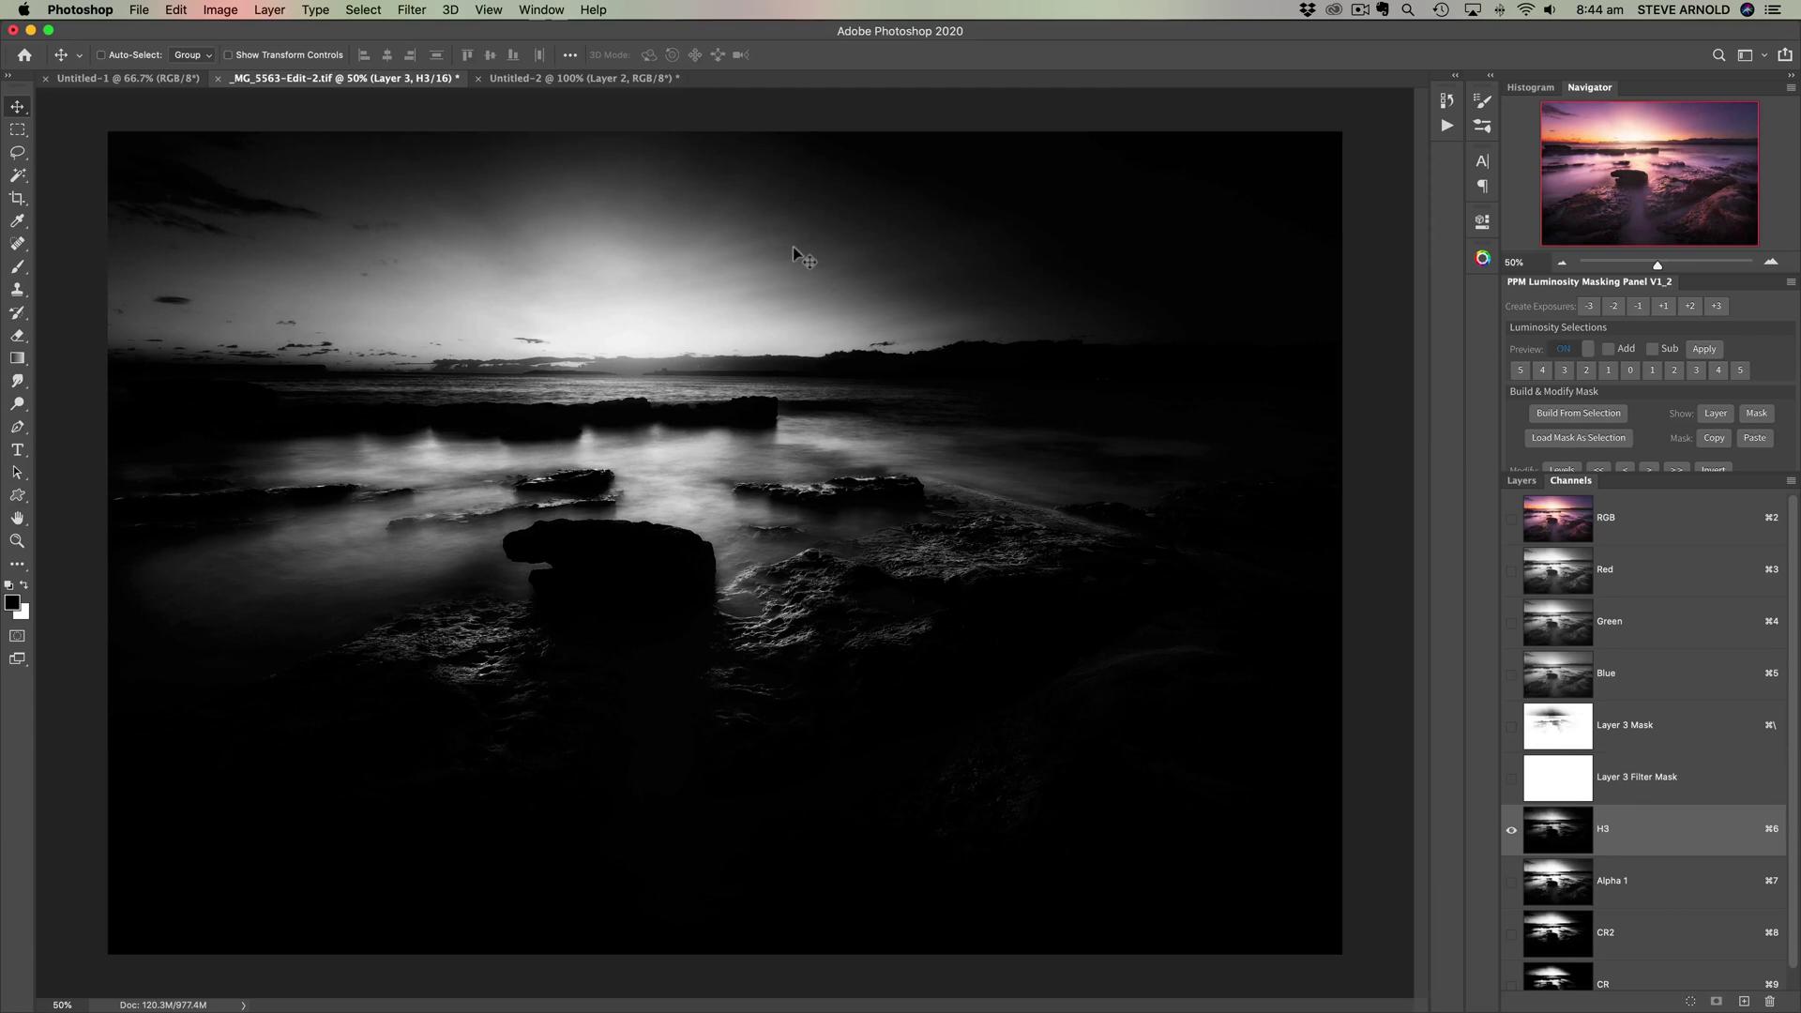
click(1562, 889)
click(1568, 941)
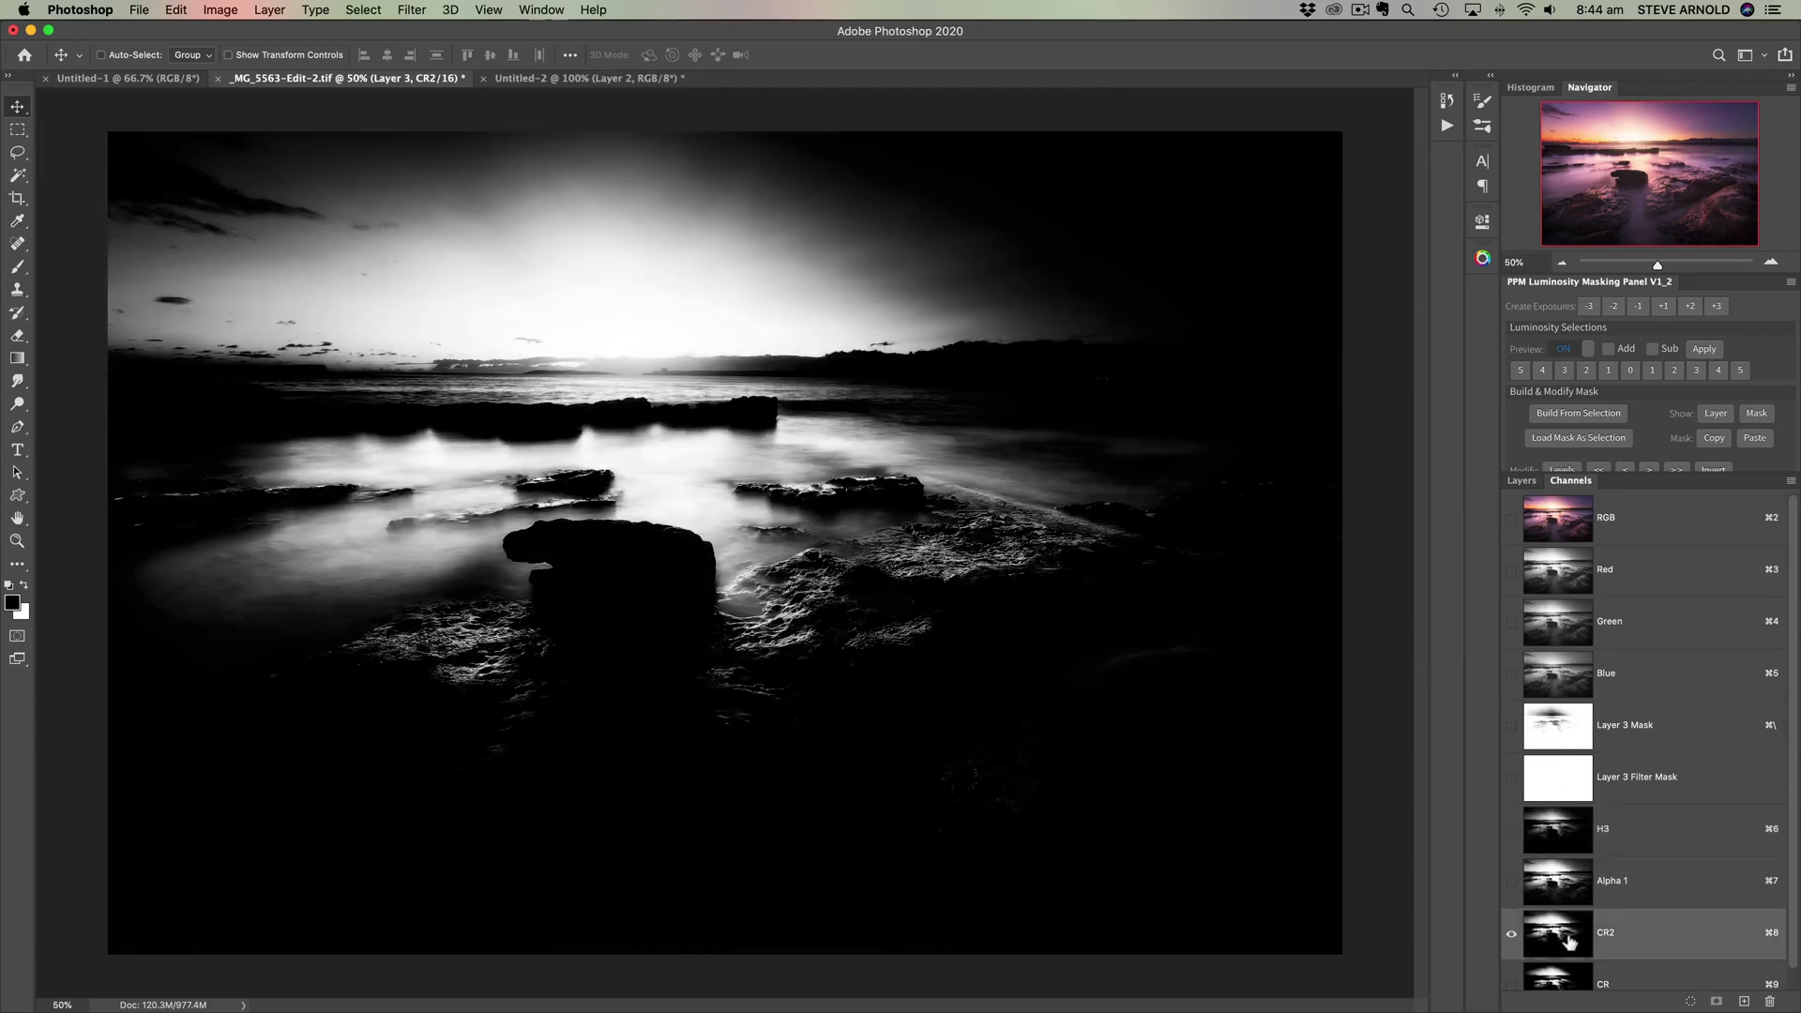
scroll(1569, 941, down, 1)
click(1568, 962)
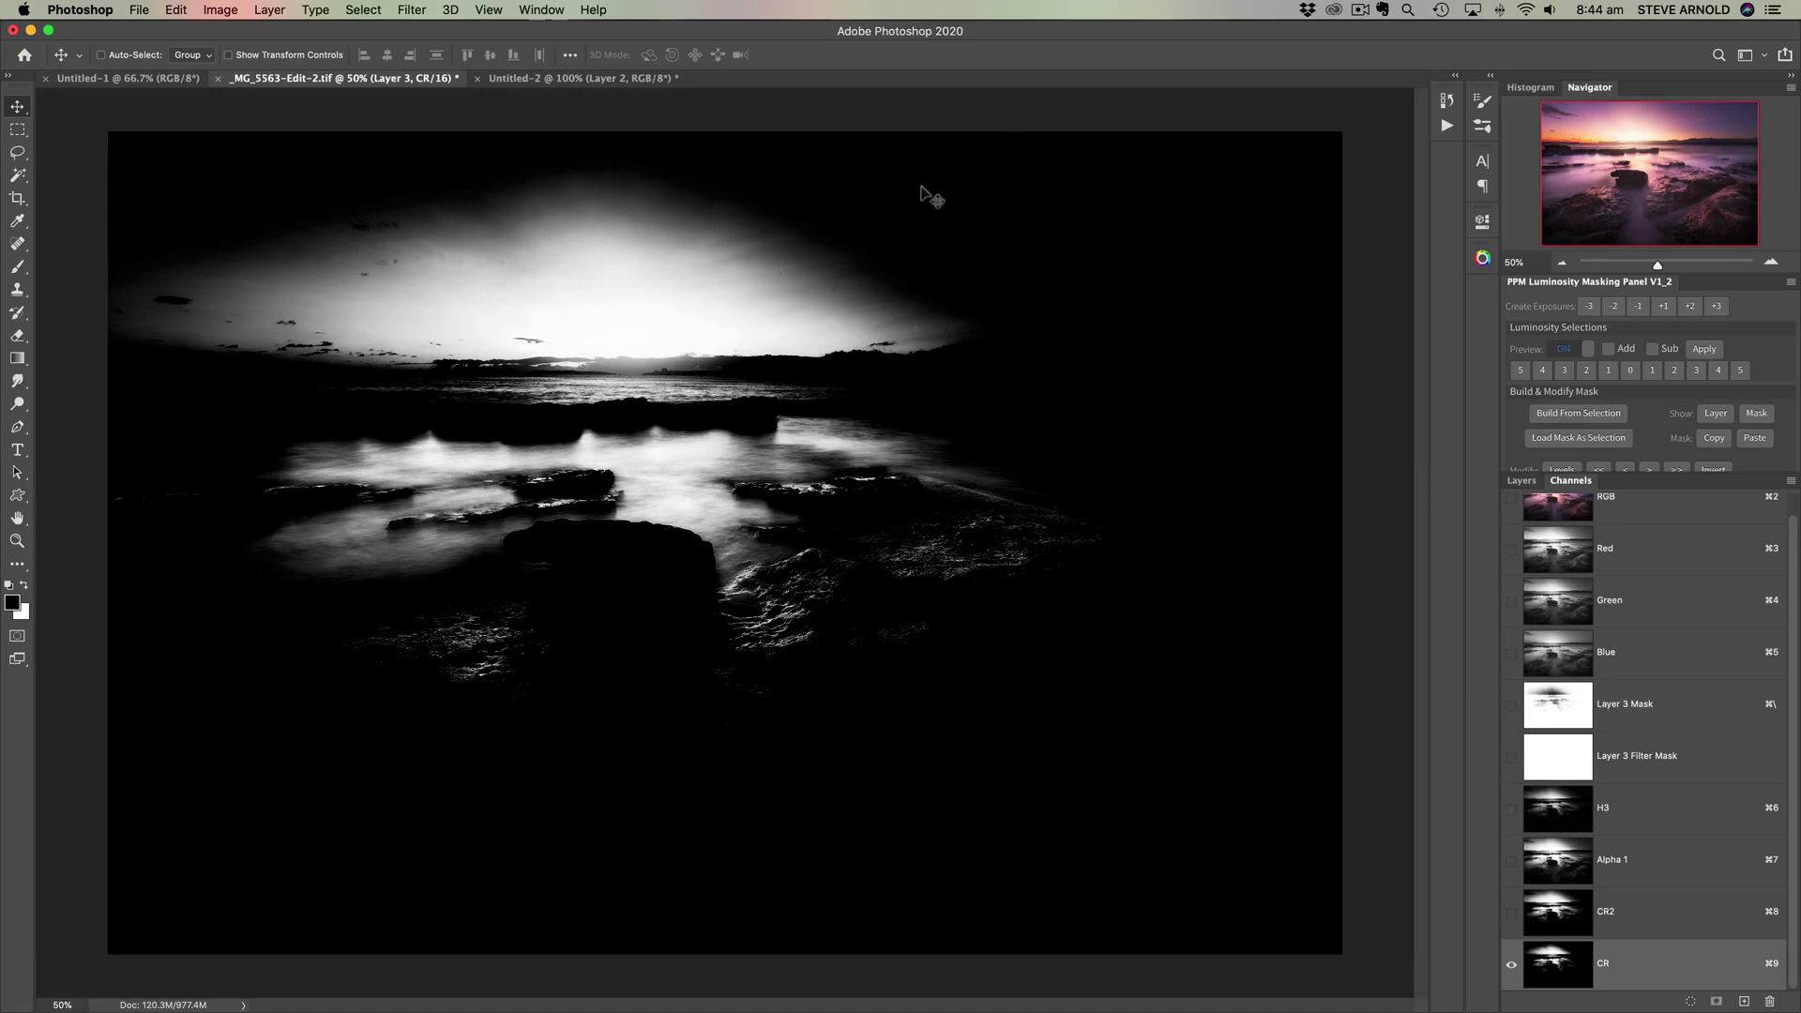
- Cycle again through CR2, Alpha 1, H3 and CR, ending on Alpha 1 alone
click(1564, 919)
click(1563, 868)
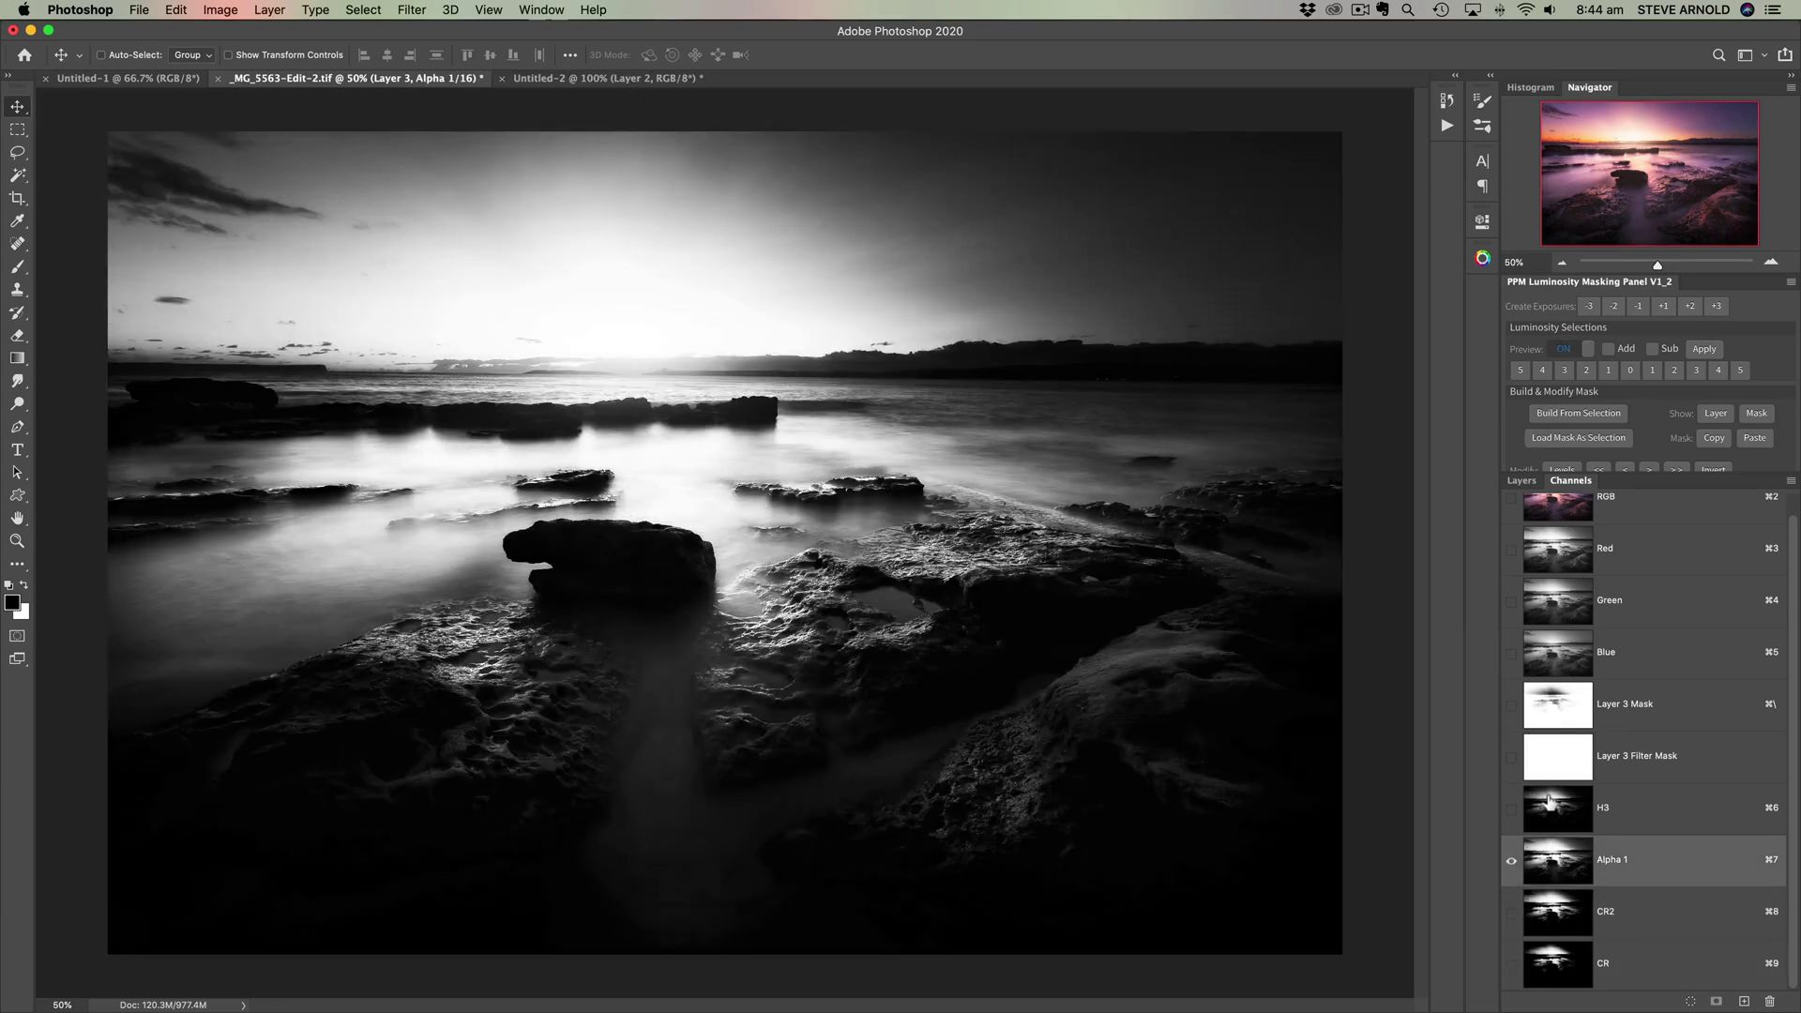
click(1549, 802)
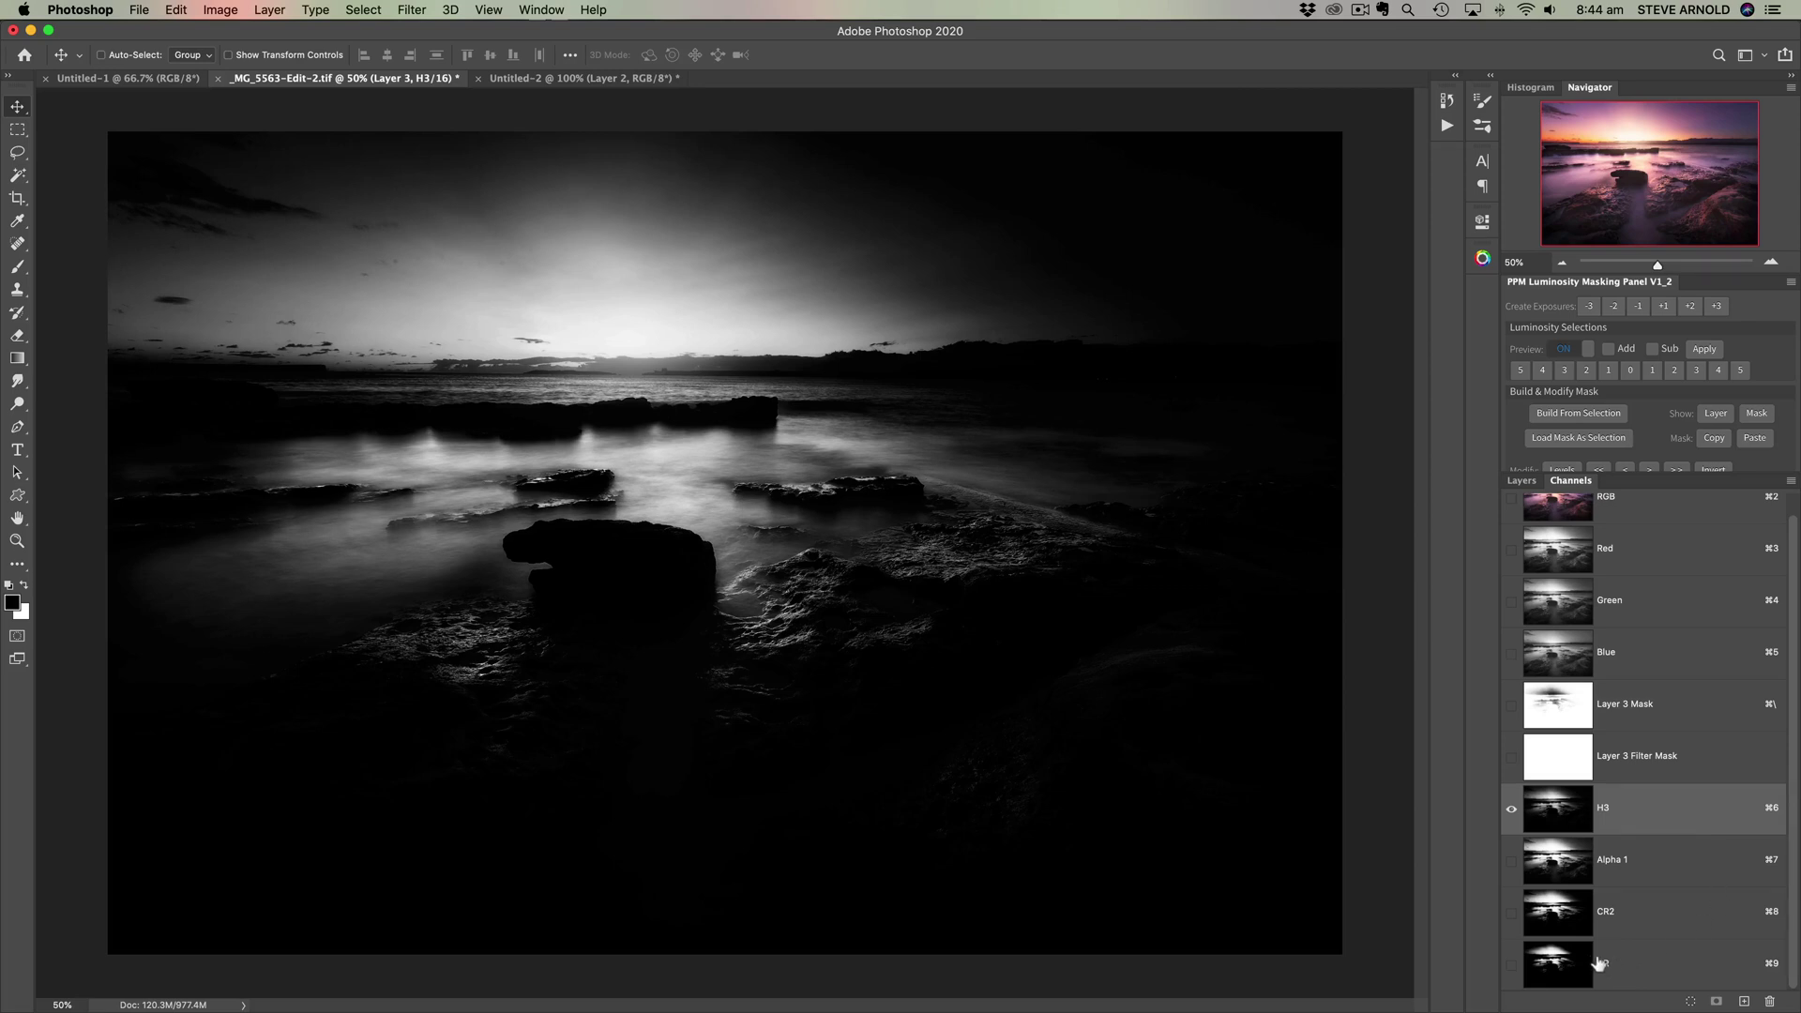
click(1568, 924)
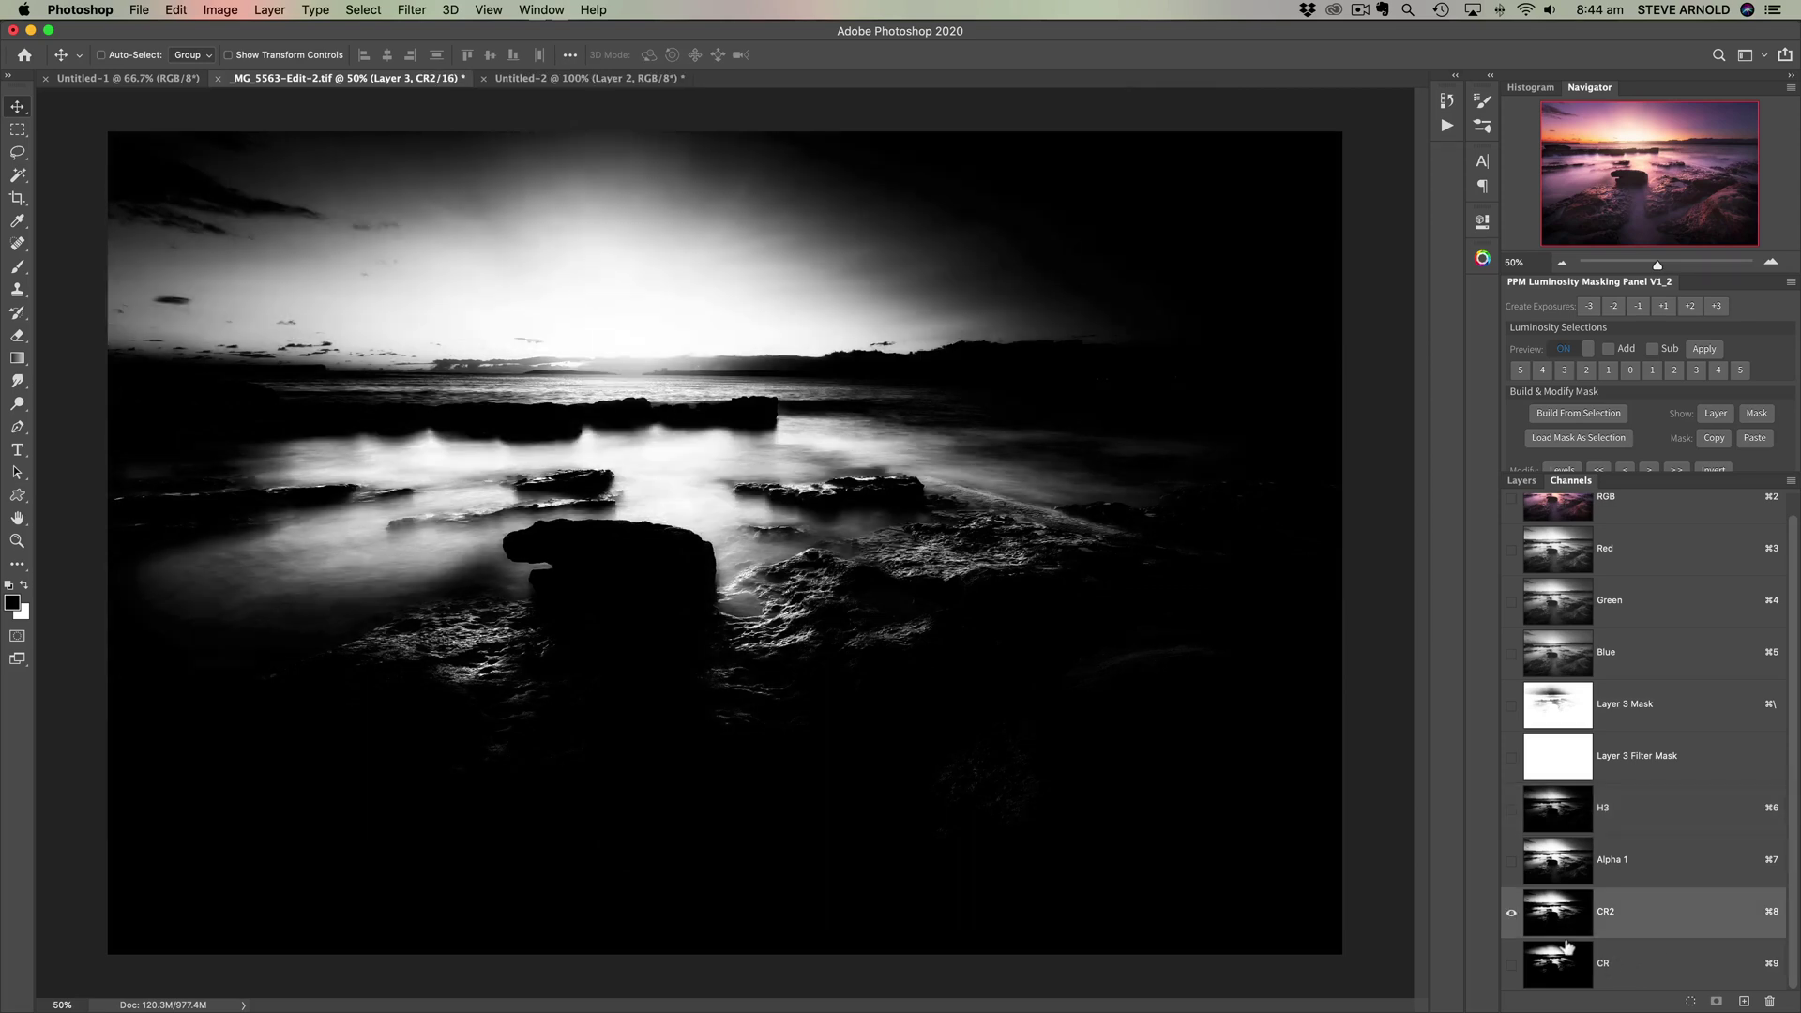
click(1563, 968)
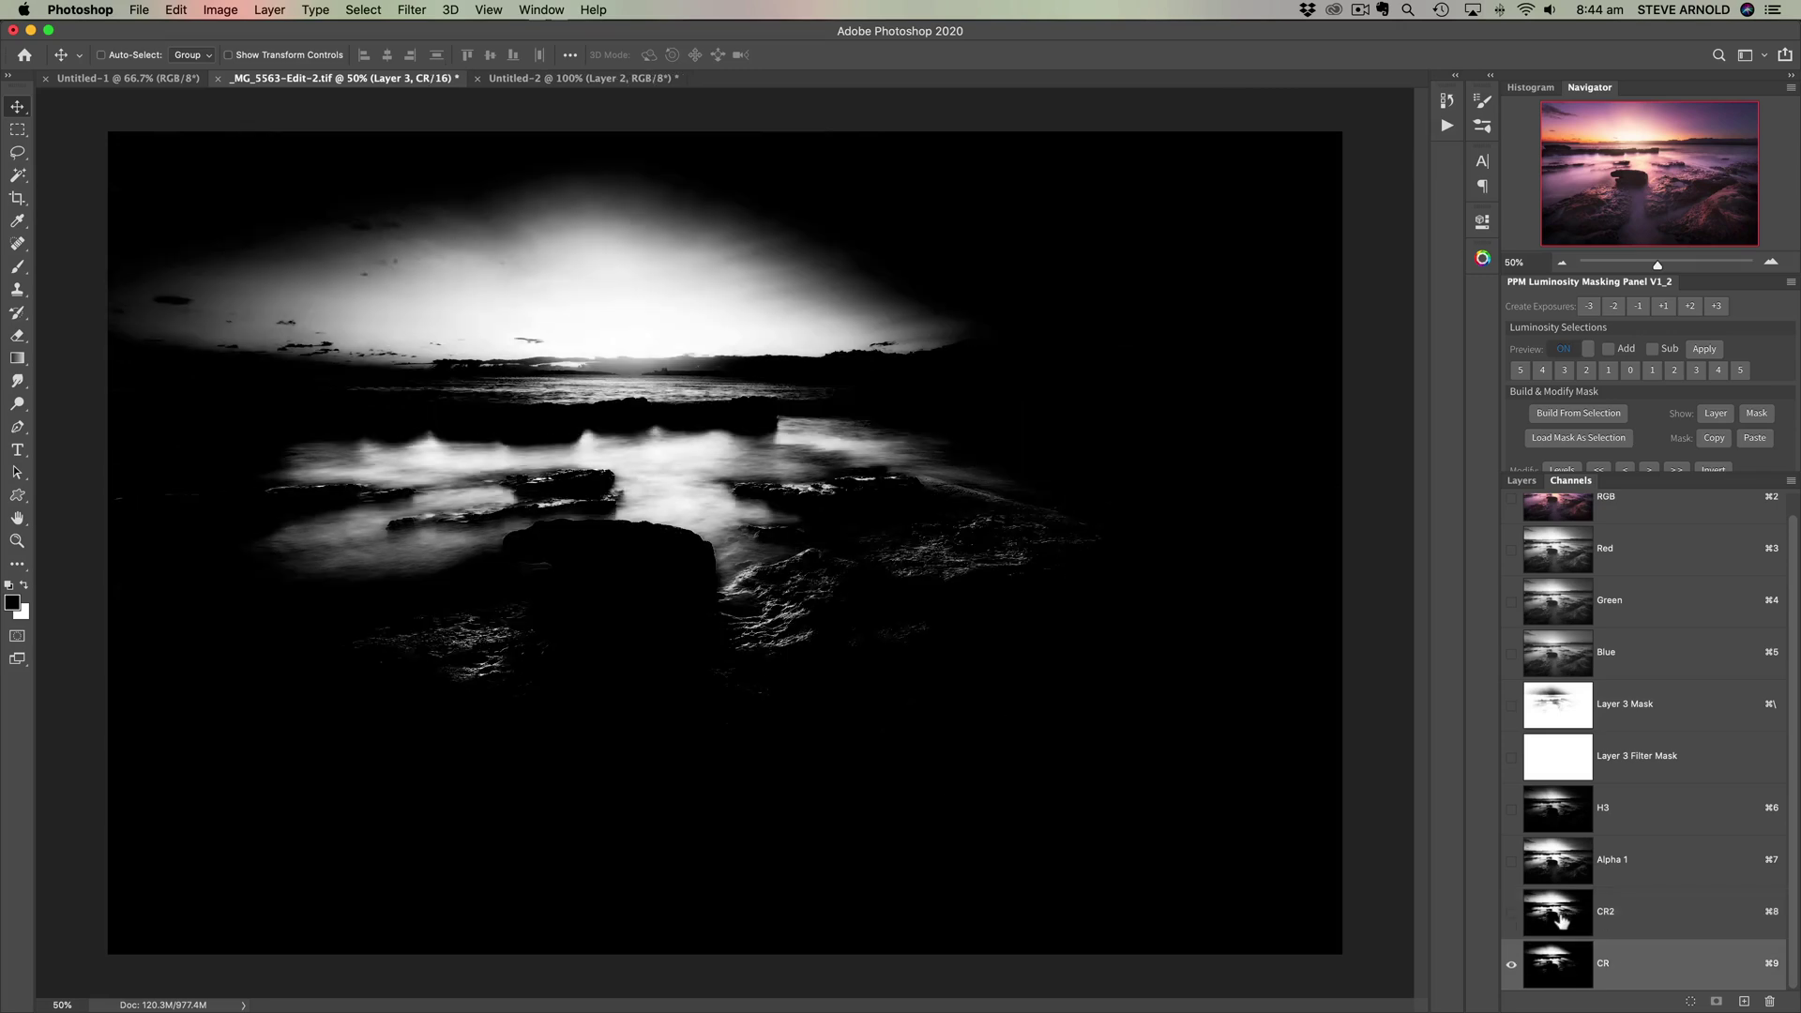
click(1562, 921)
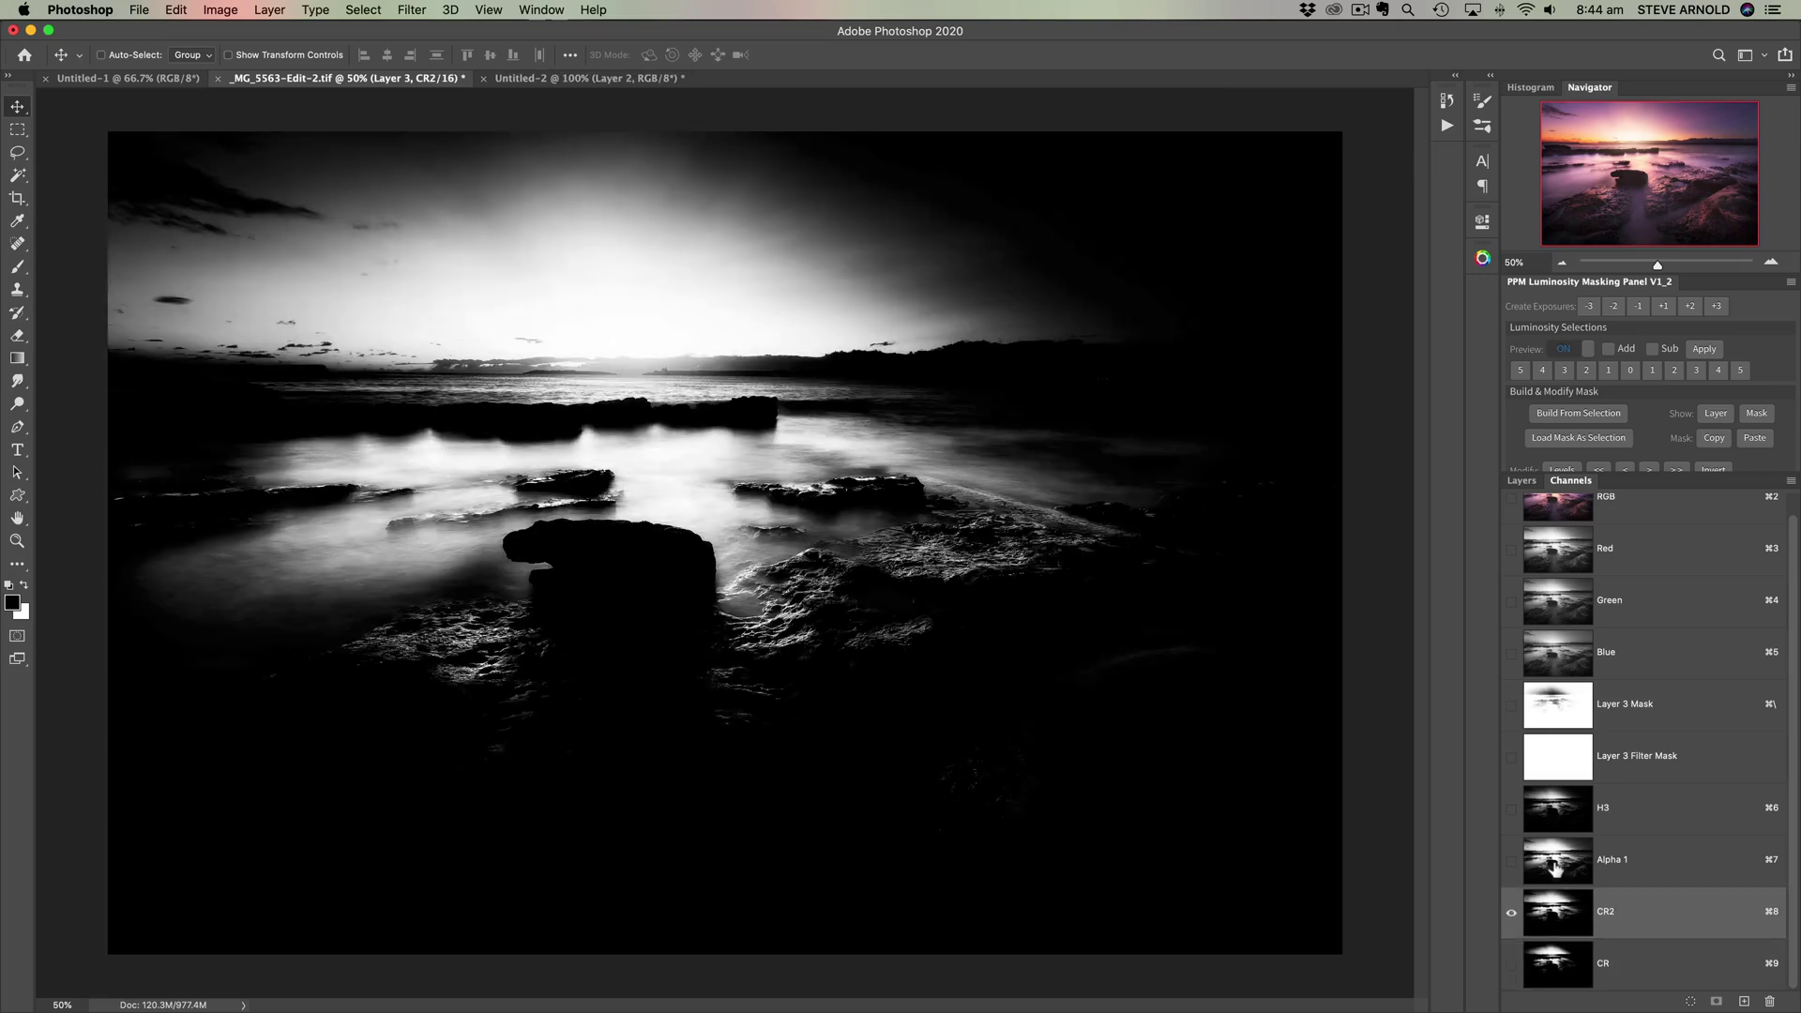
click(1554, 868)
click(1564, 818)
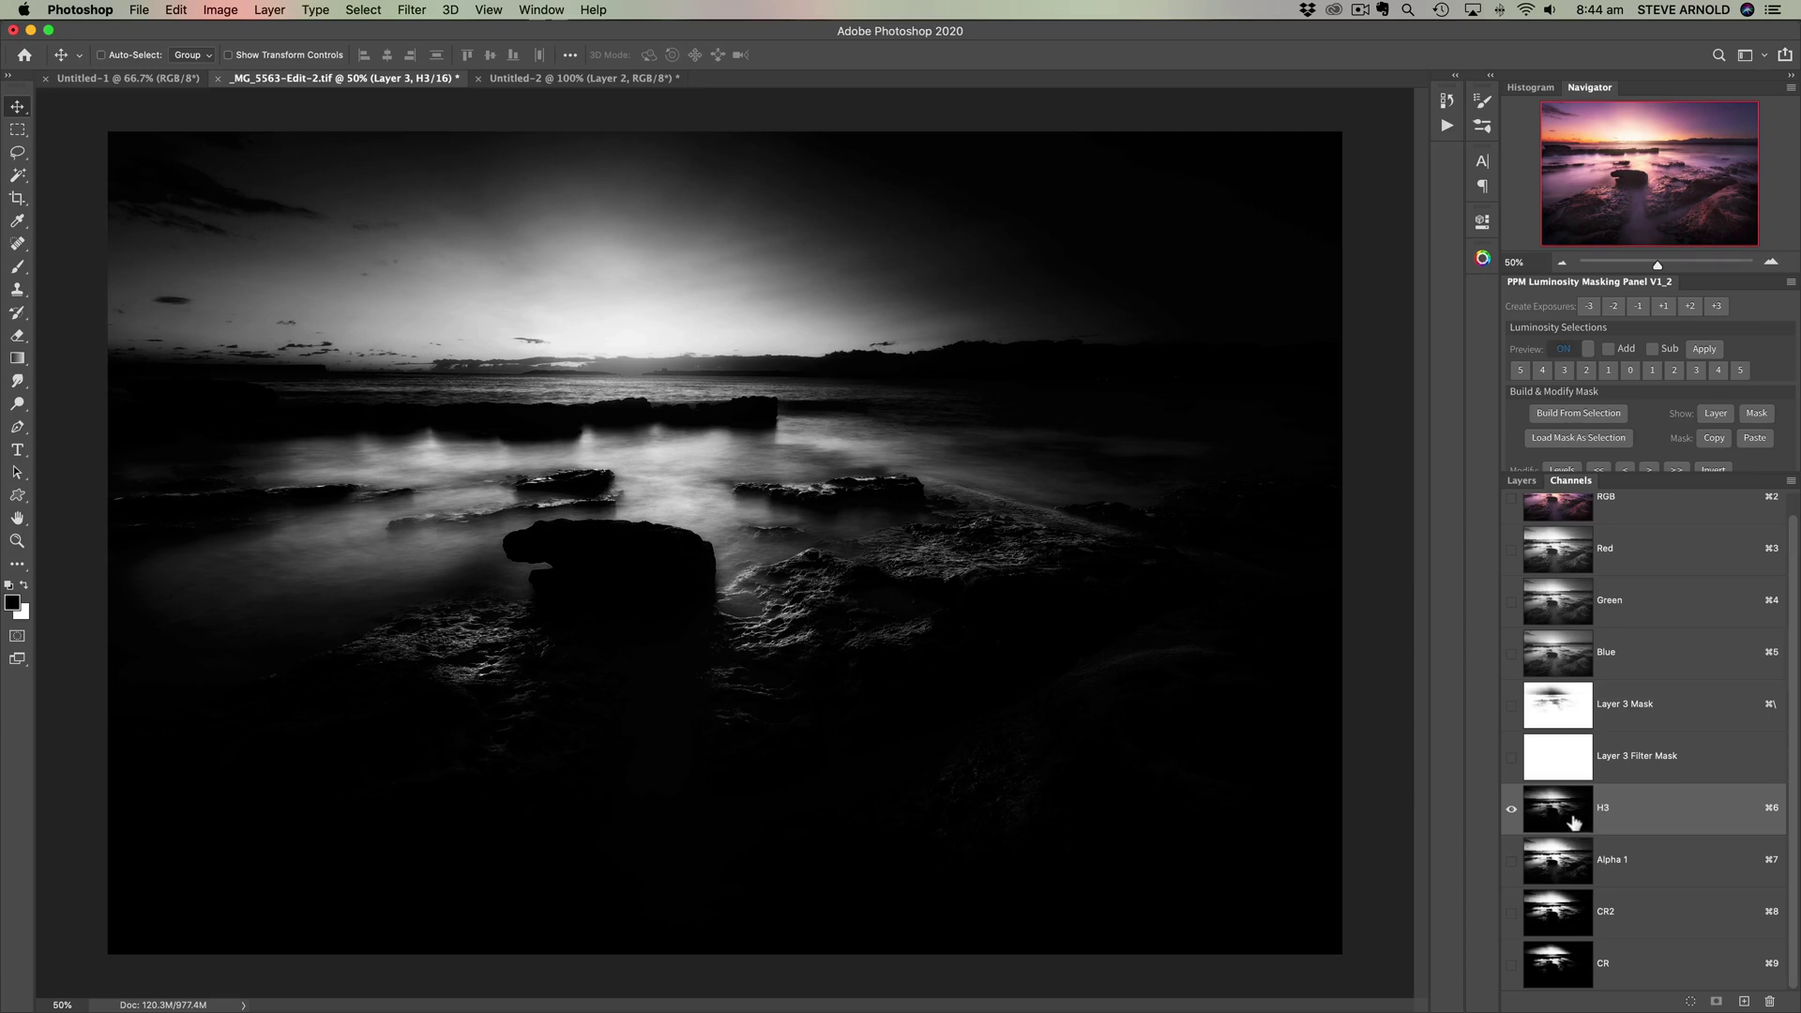
click(1574, 866)
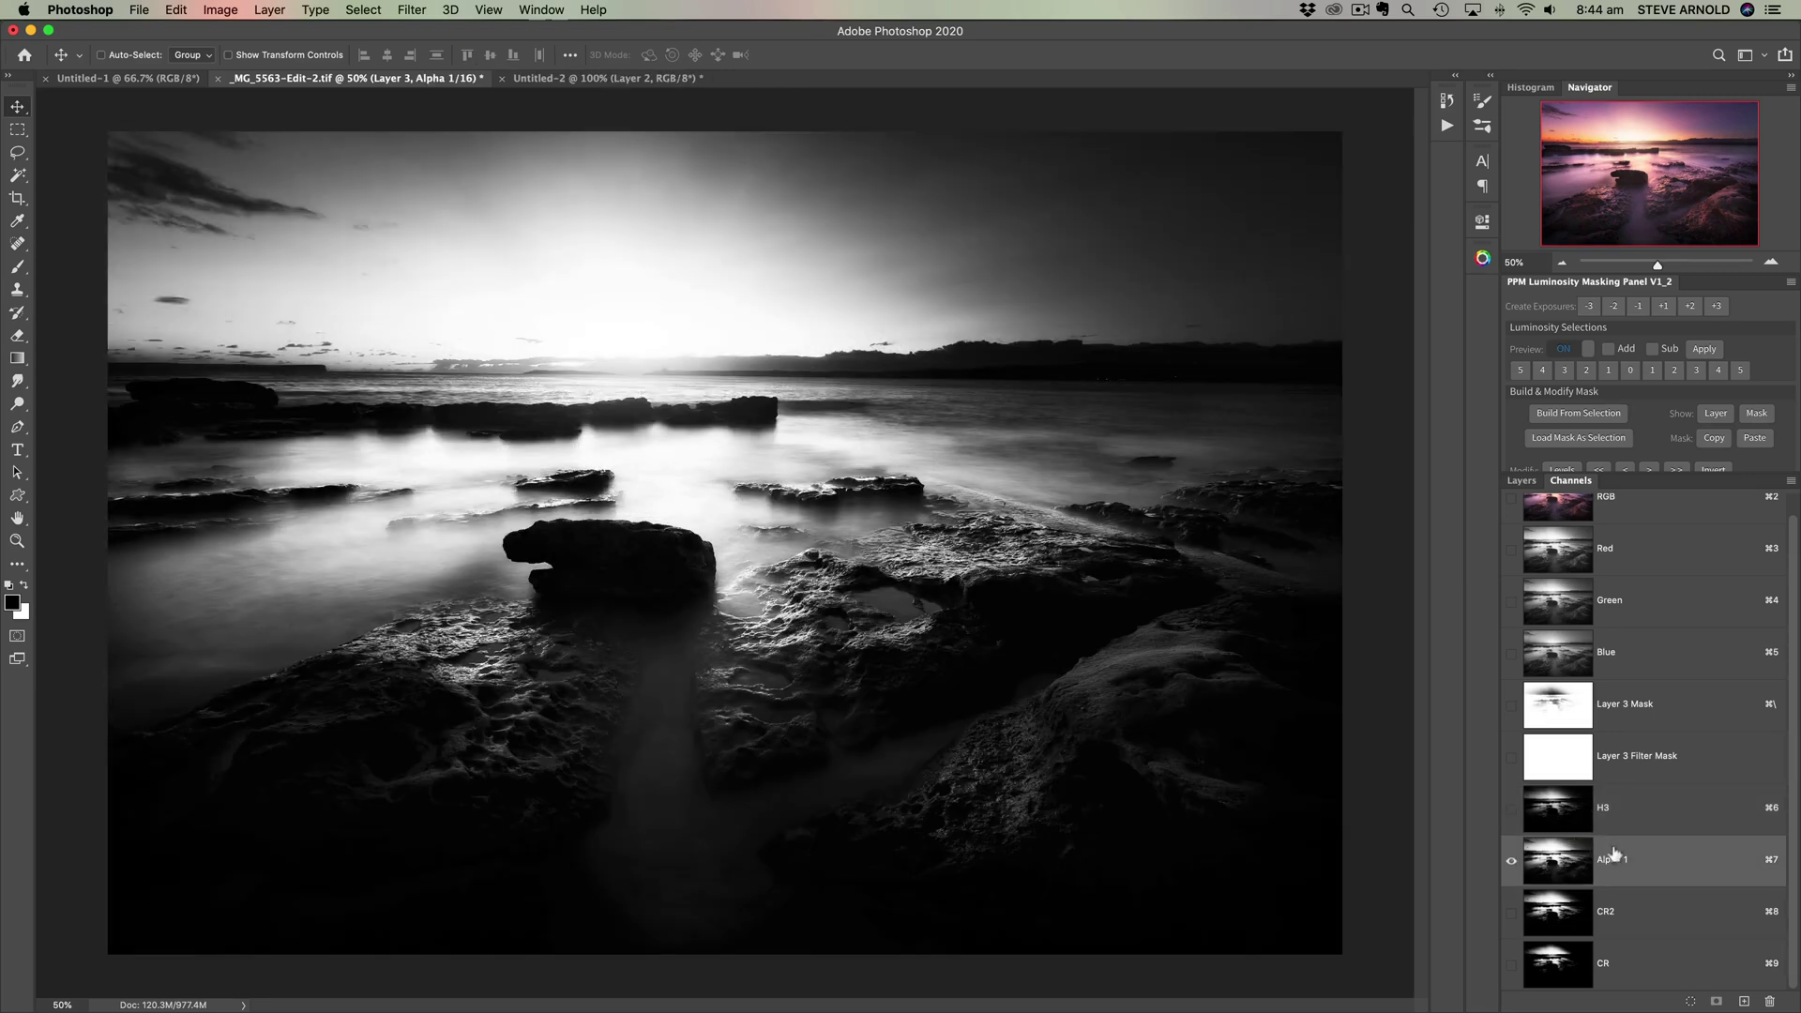
- View CR2 alone, then switch to the darker H3 luminosity channel
click(1568, 922)
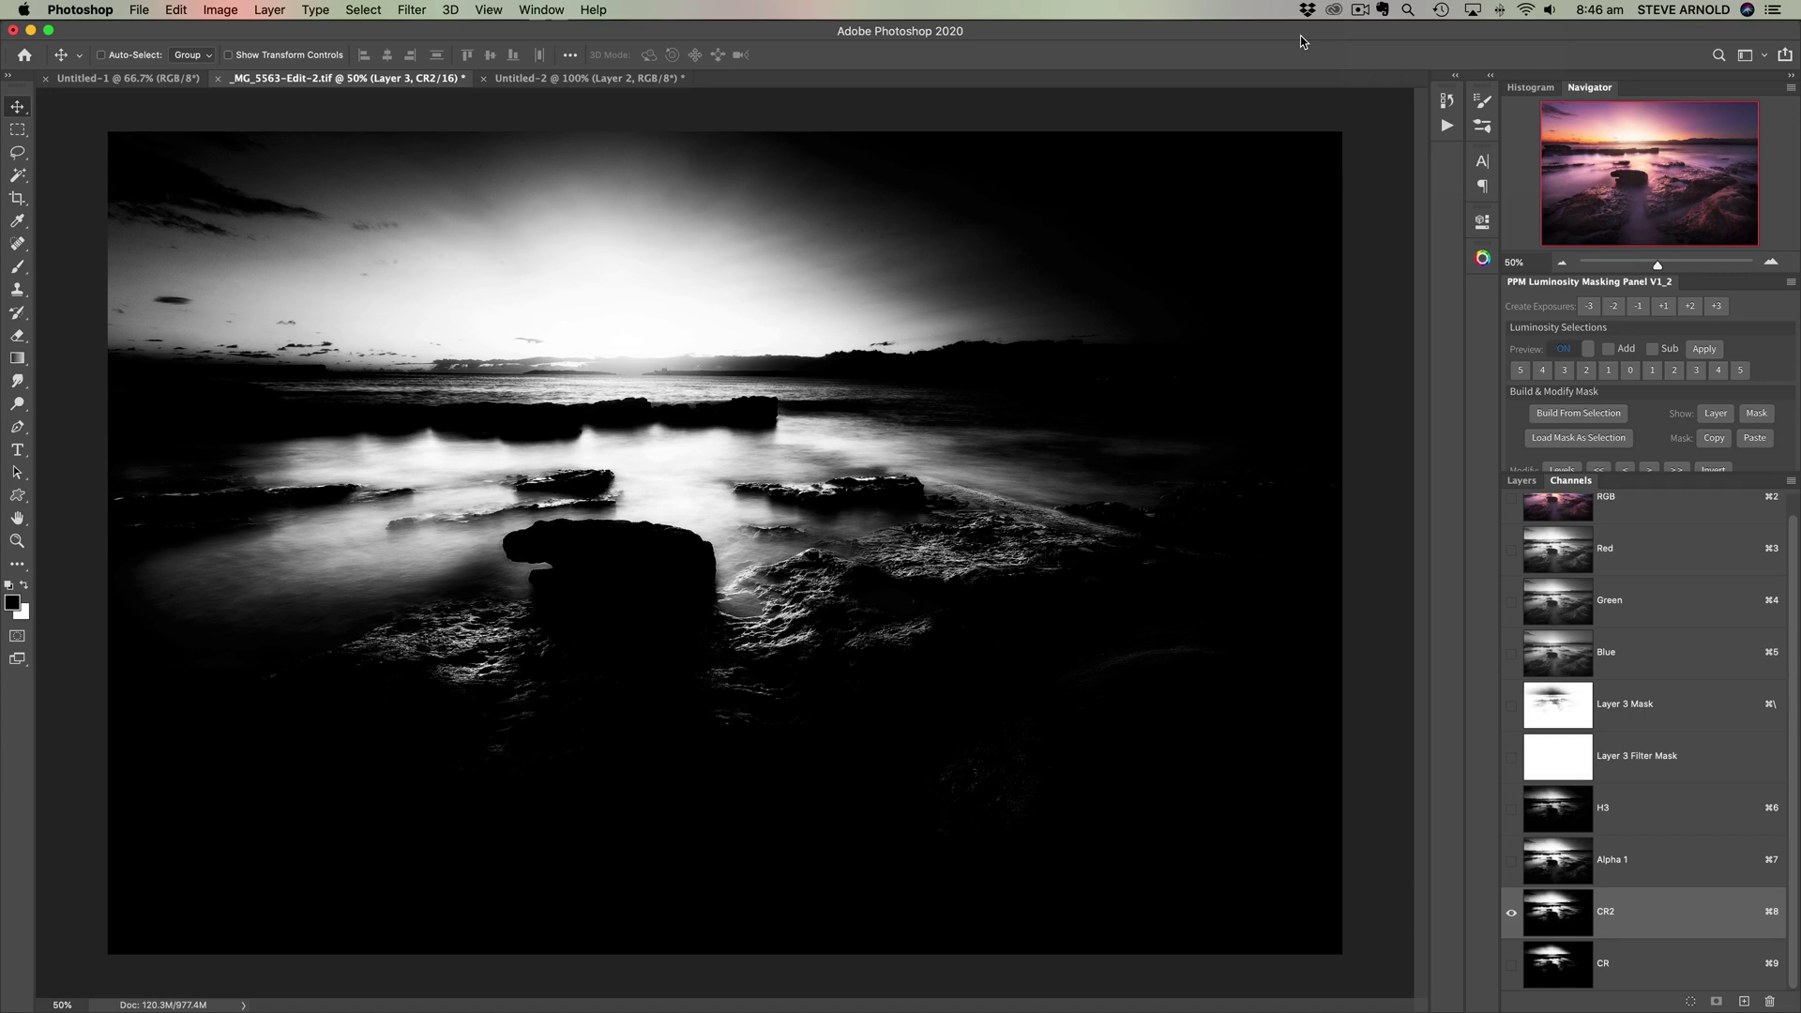
click(1552, 825)
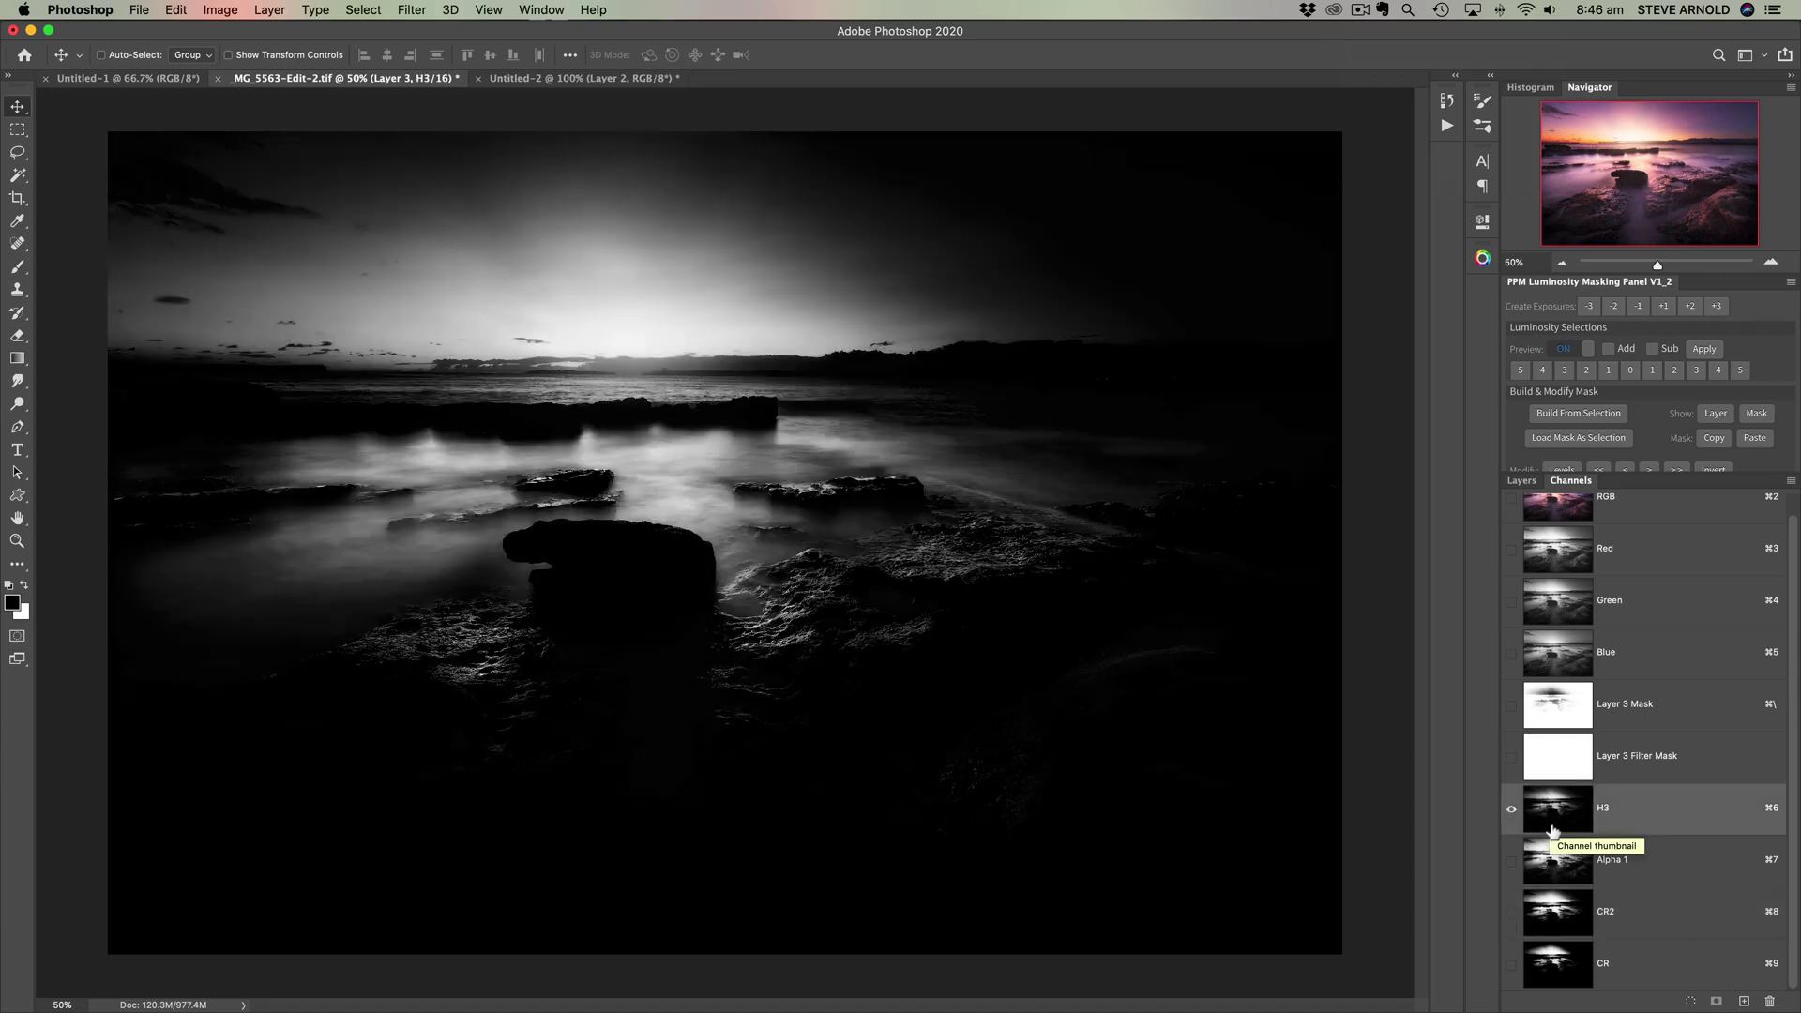